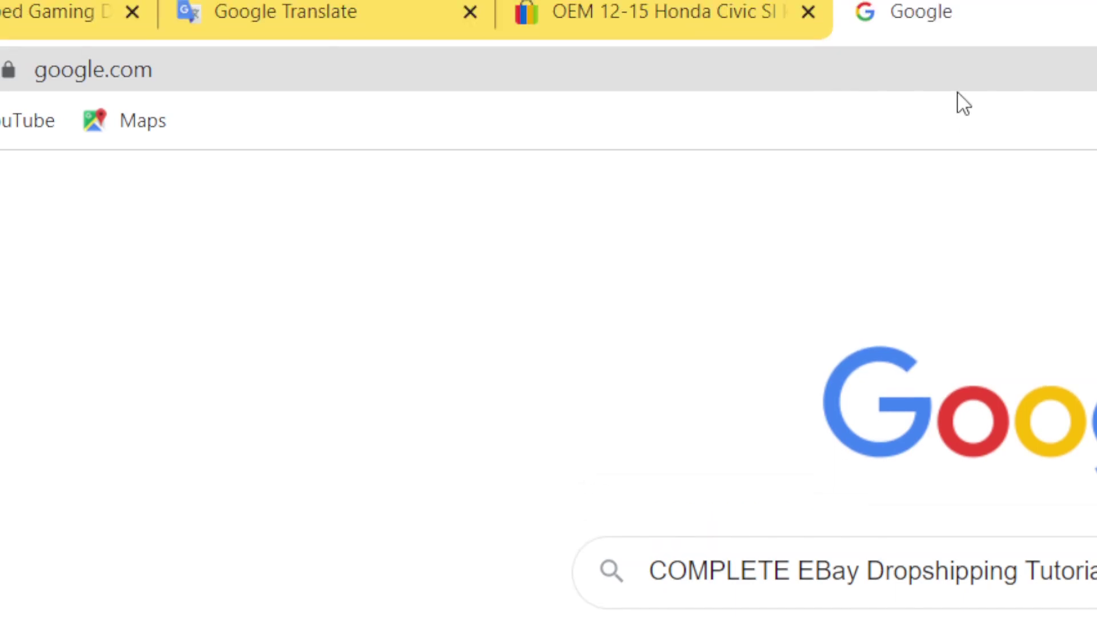
- Open the eBay home page in place of the removed oil pump listing
{"action": "left_click", "coordinate": [641, 12]}
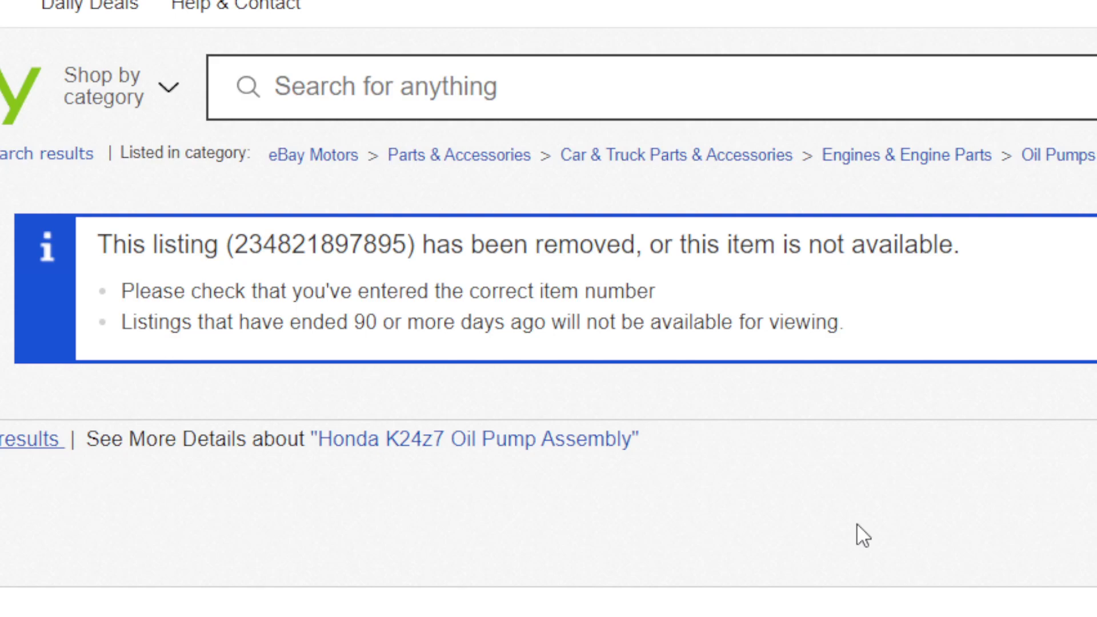
{"action": "left_click", "coordinate": [147, 127]}
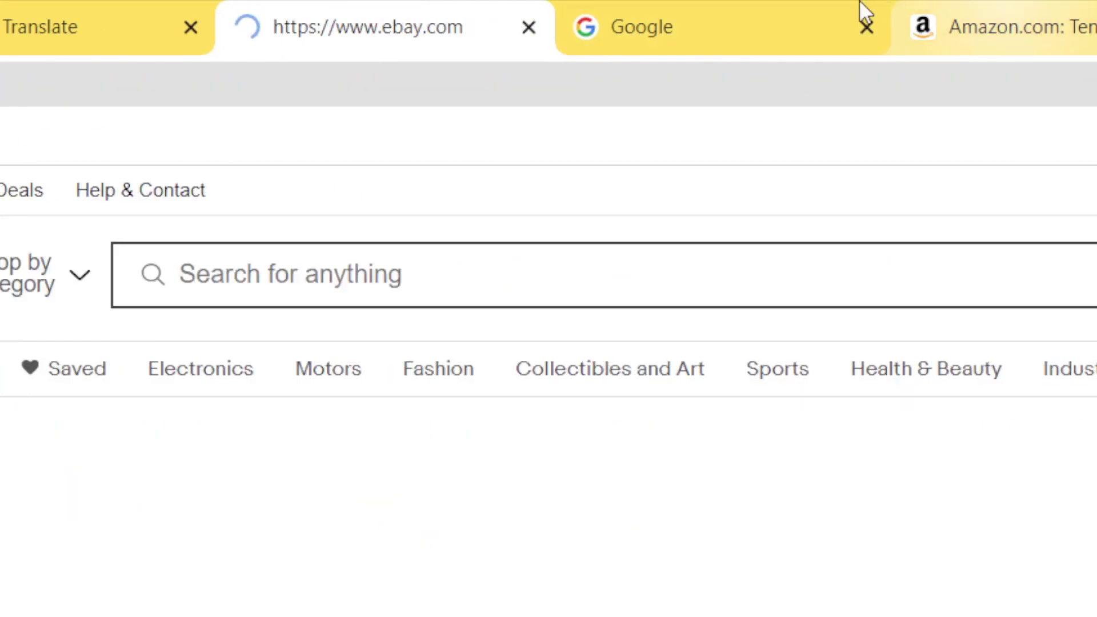
- Search Google for "amazon" in the Google tab and open Amazon's official site
{"action": "left_click", "coordinate": [860, 5]}
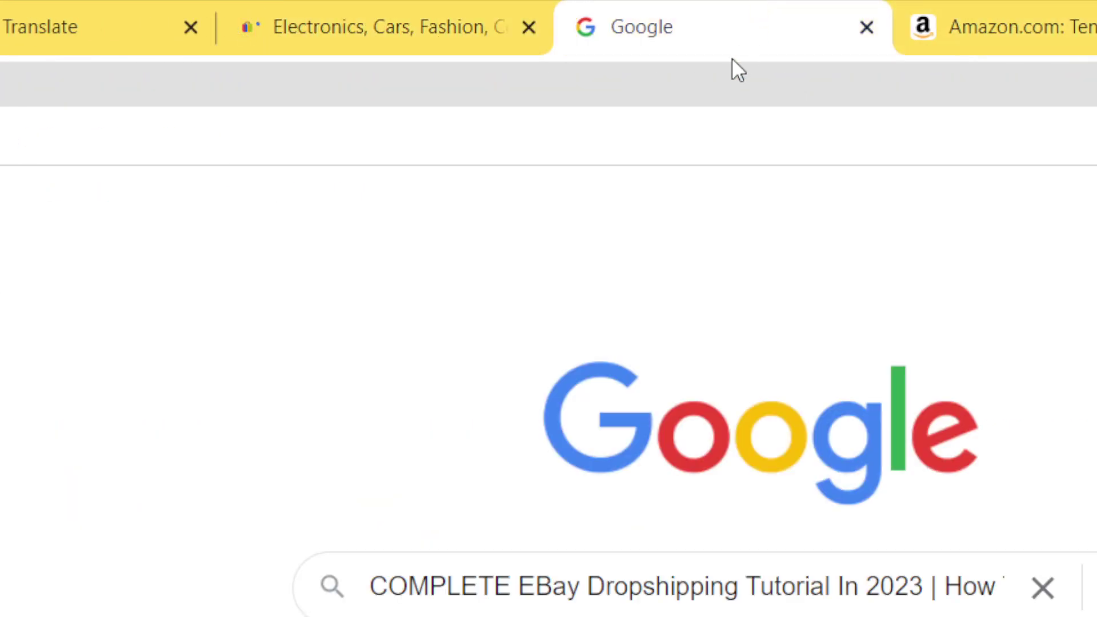
{"action": "left_click", "coordinate": [626, 74]}
{"action": "type", "text": "amazon"}
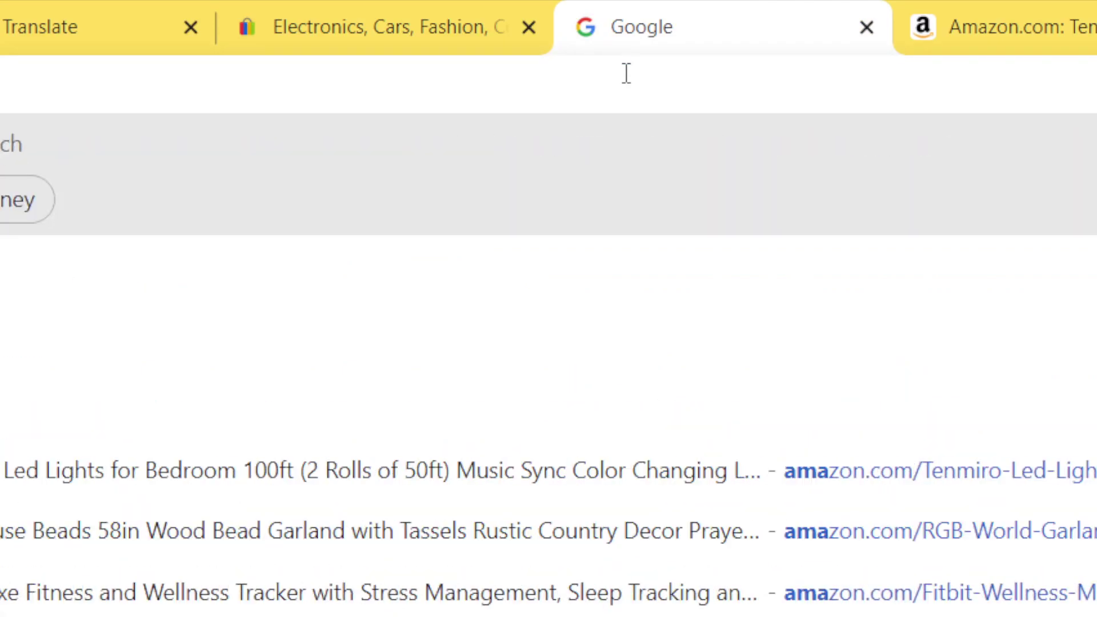
{"action": "key", "text": "Return"}
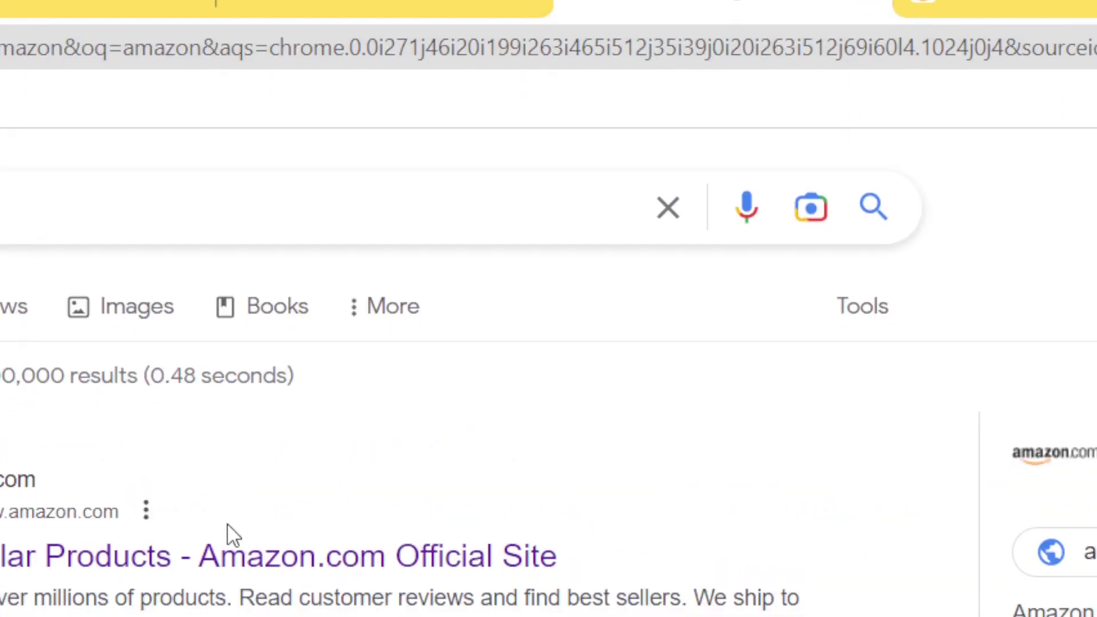
{"action": "left_click", "coordinate": [276, 594]}
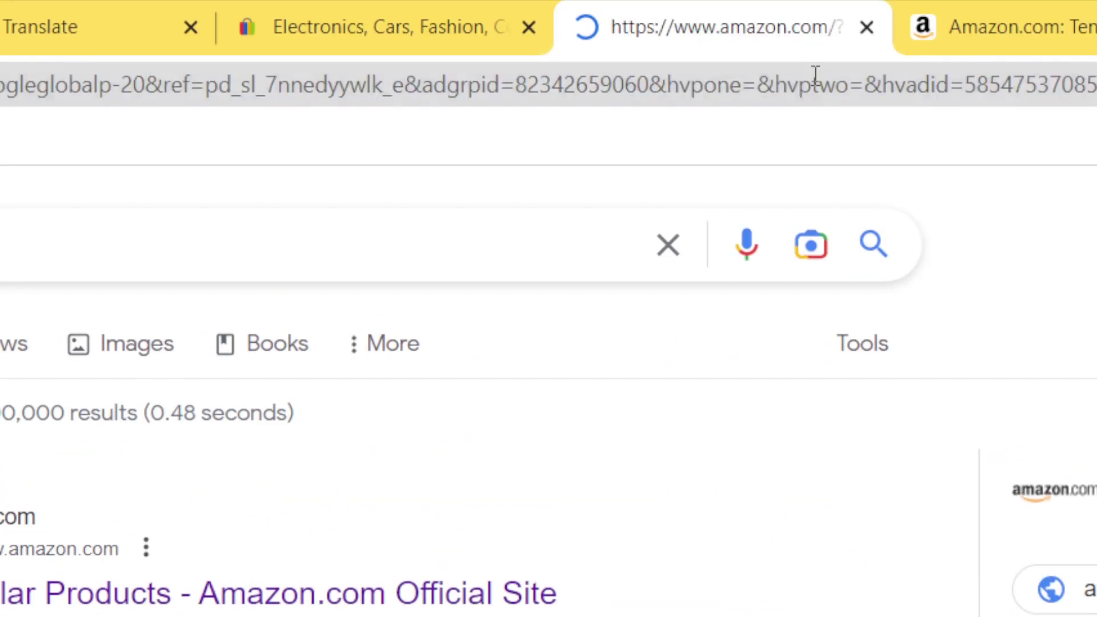
{"action": "left_click", "coordinate": [815, 75]}
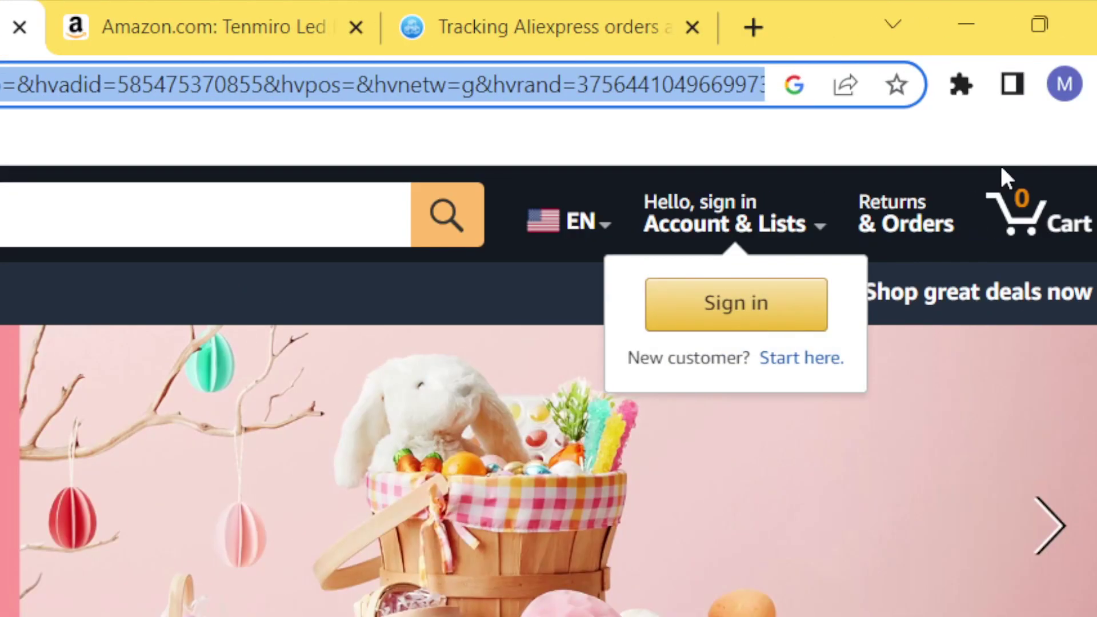
- Open the KORJO Car Underglow Lights product page from the Amazon home page recommendations
{"action": "scroll", "coordinate": [1091, 483], "scroll_direction": "down", "scroll_amount": 10}
{"action": "scroll", "coordinate": [1092, 483], "scroll_direction": "down", "scroll_amount": 3}
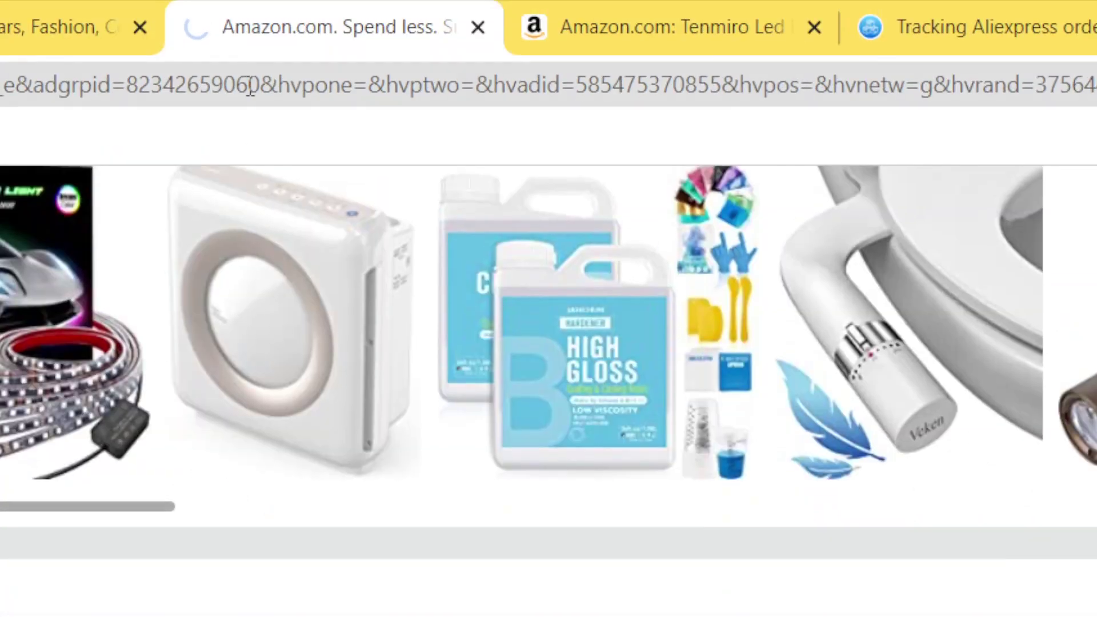
{"action": "left_click", "coordinate": [250, 88]}
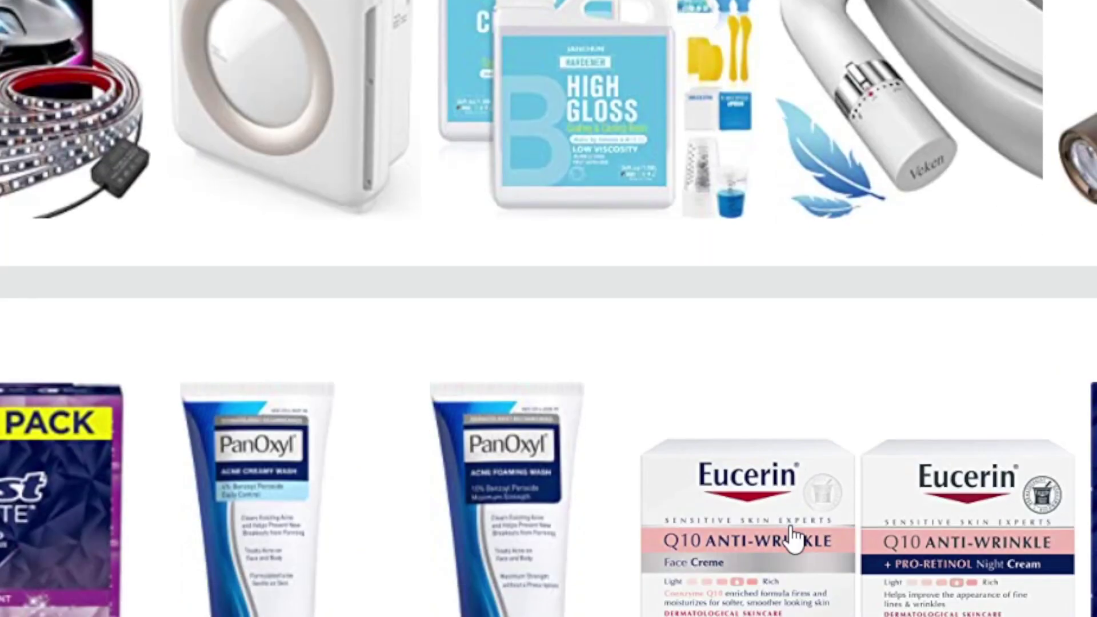
{"action": "left_click", "coordinate": [74, 343]}
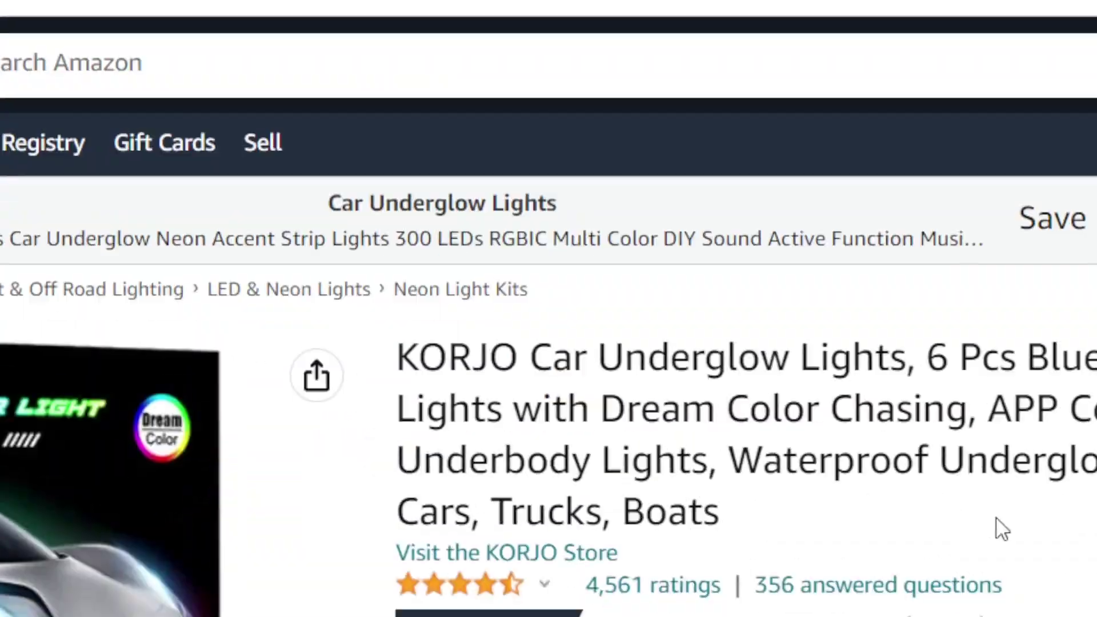
- Select the car lights' product title on Amazon and open eBay's form for listing an item
{"action": "triple_click", "coordinate": [798, 438]}
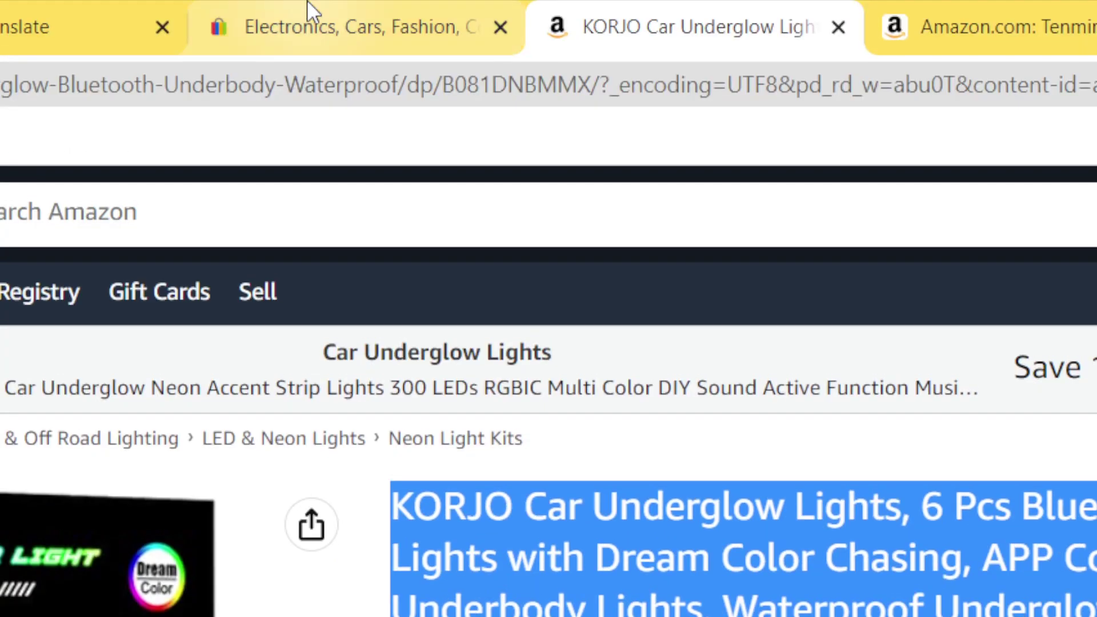
{"action": "left_click", "coordinate": [312, 14]}
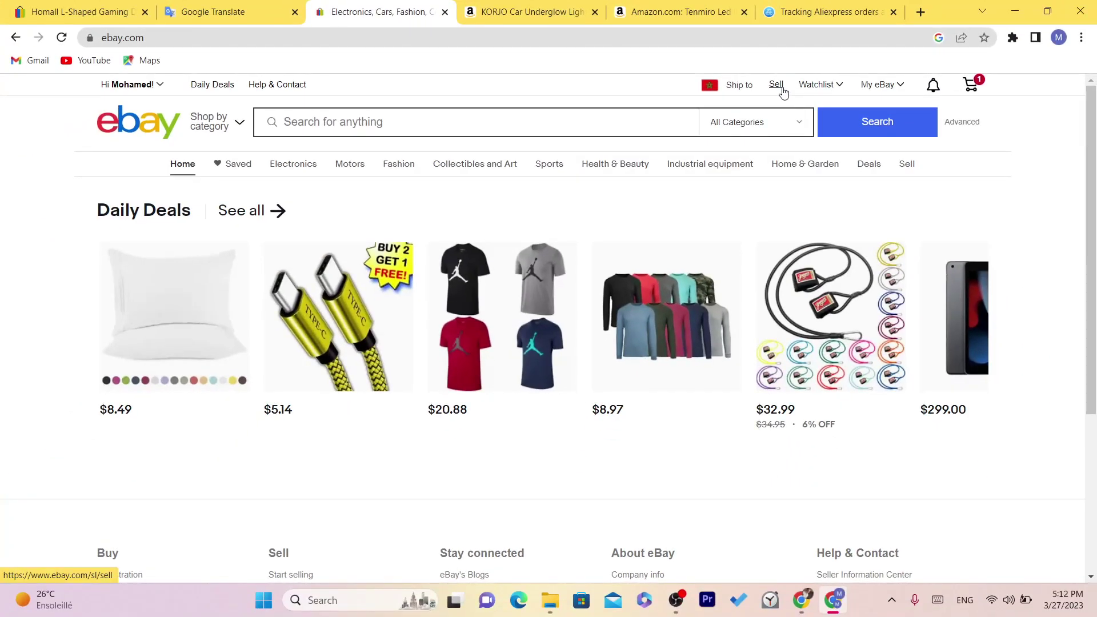
{"action": "left_click", "coordinate": [780, 87]}
{"action": "left_click", "coordinate": [455, 42]}
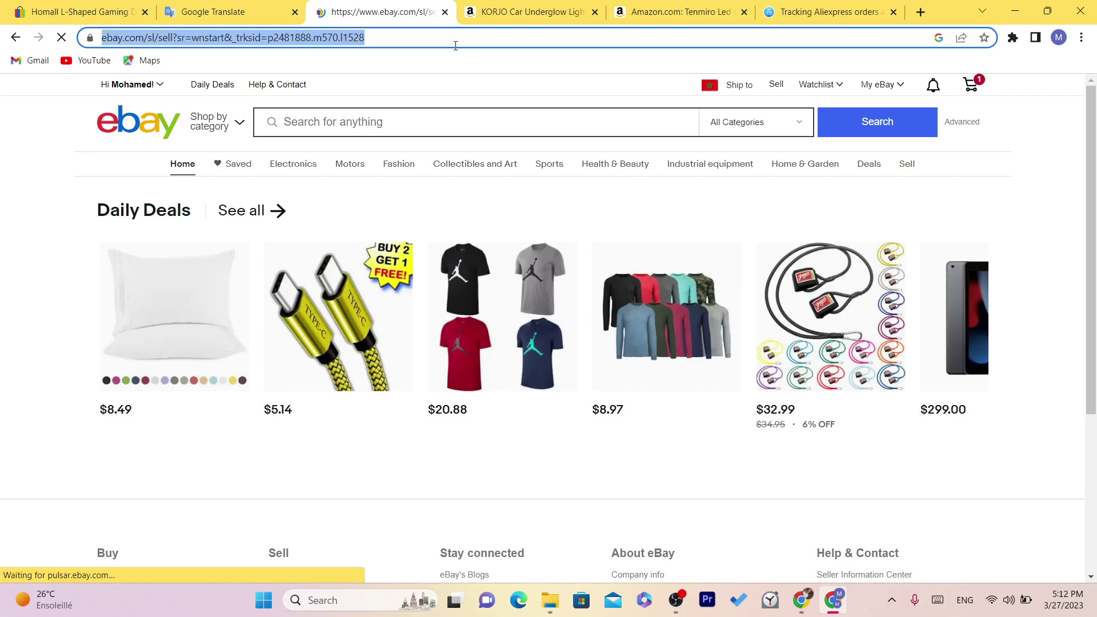
{"action": "left_click", "coordinate": [846, 357]}
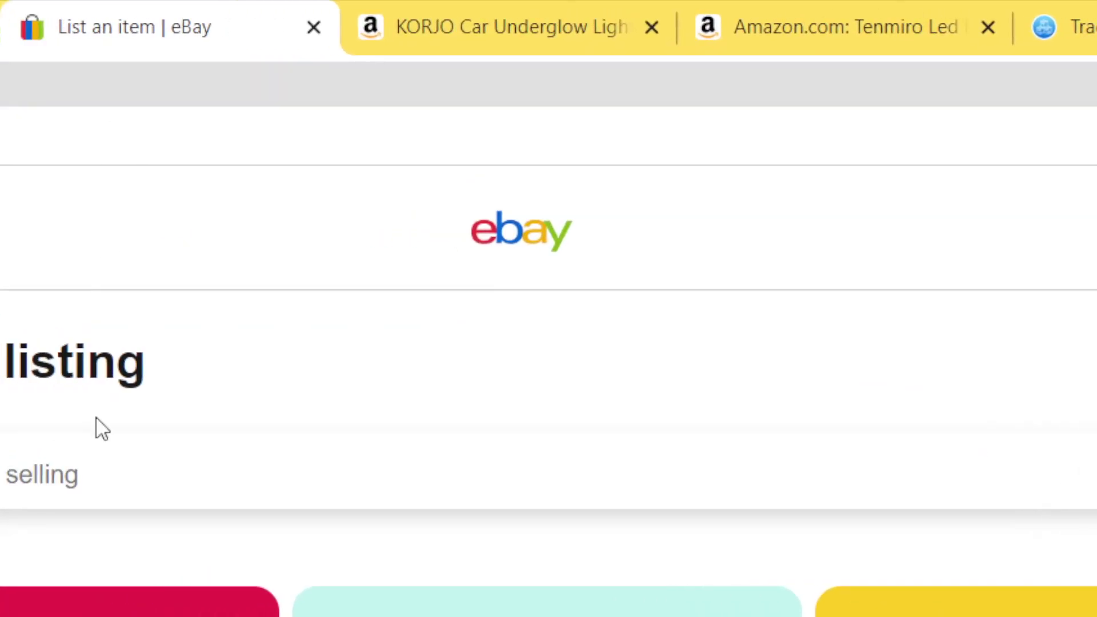
- Paste "COMPLETE EBay Dropshipping Tutorial In 2023 | How To Sell On Ebay And Make Money" as the listing title and submit it
{"action": "left_click", "coordinate": [118, 473]}
{"action": "key", "text": "ctrl+v"}
{"action": "left_click", "coordinate": [937, 480]}
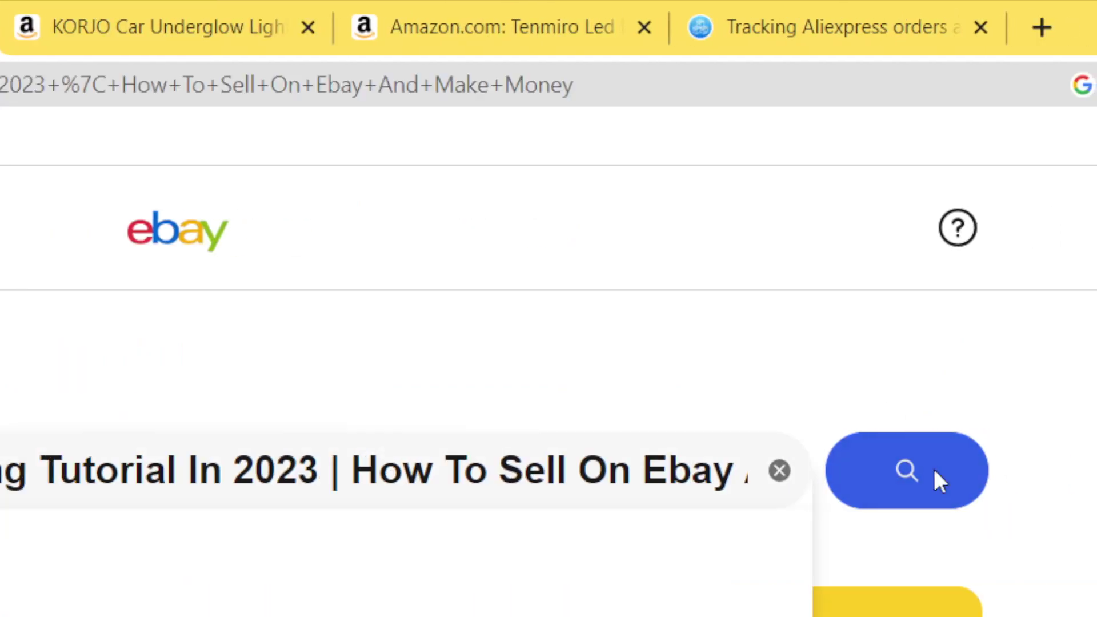
- Examine the car lights' price and delivery details on Amazon and close eBay's category chooser without picking a category
{"action": "left_click", "coordinate": [154, 14]}
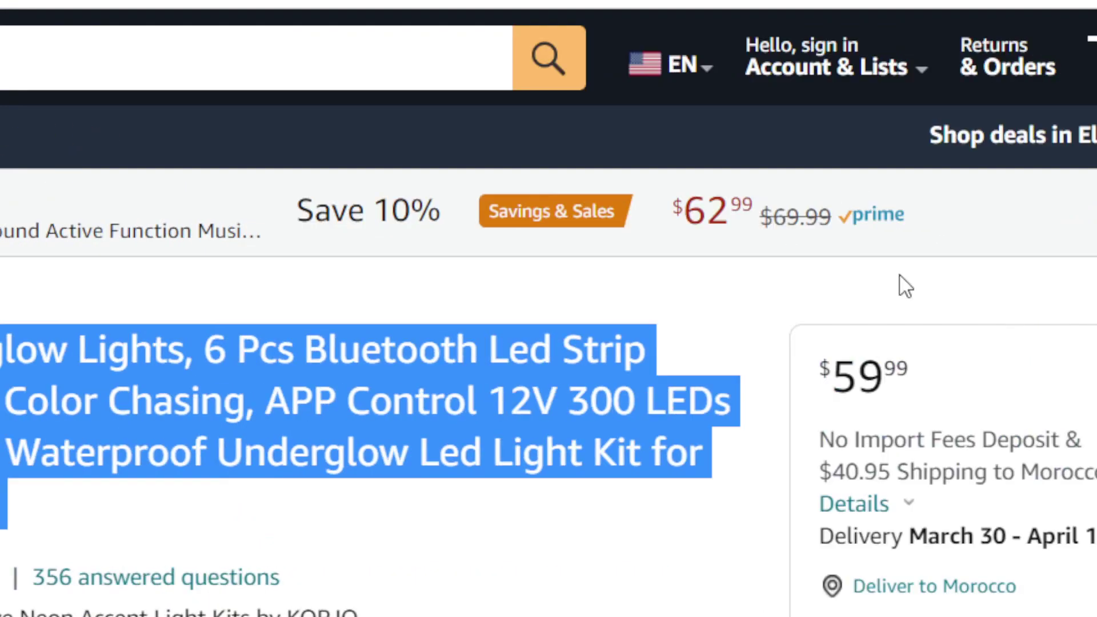
{"action": "left_click_drag", "start_coordinate": [1092, 96], "coordinate": [1093, 110]}
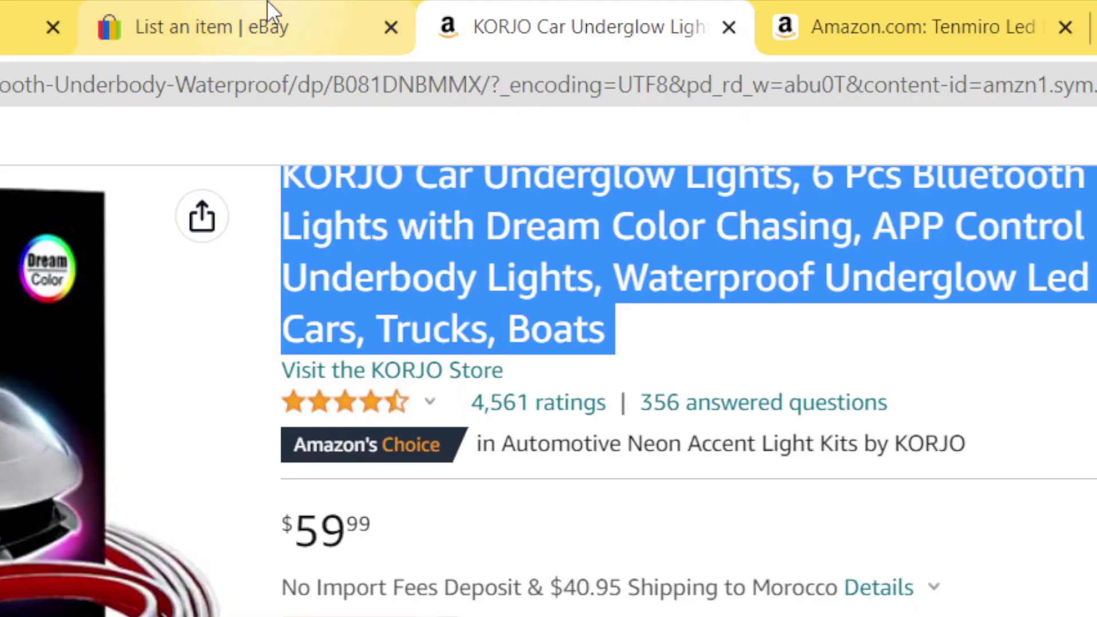
{"action": "left_click", "coordinate": [265, 15]}
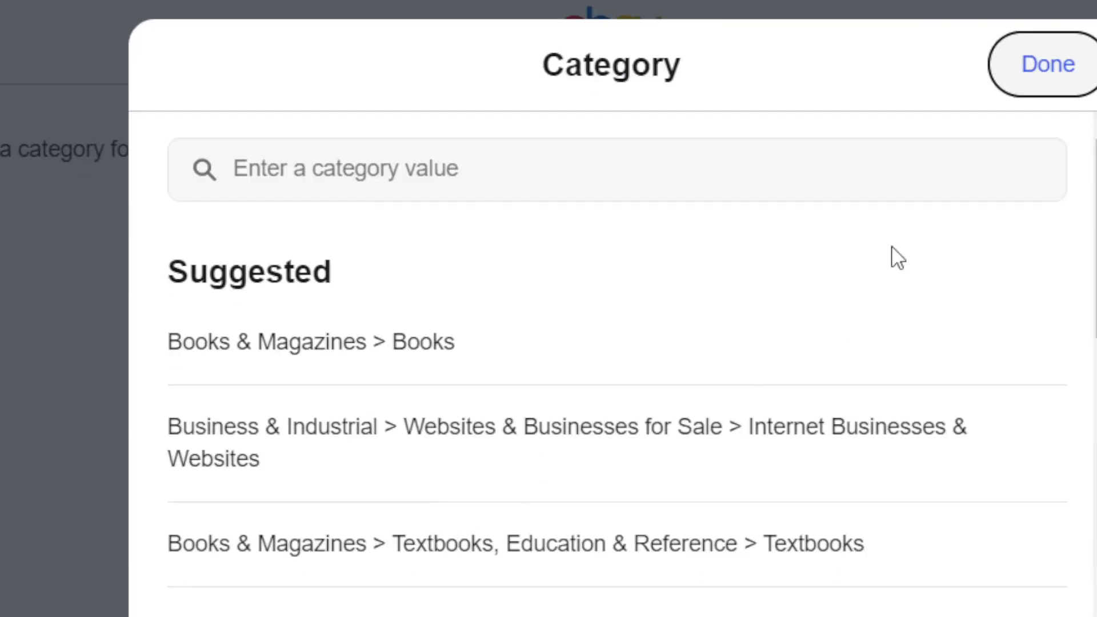
{"action": "left_click", "coordinate": [1051, 77]}
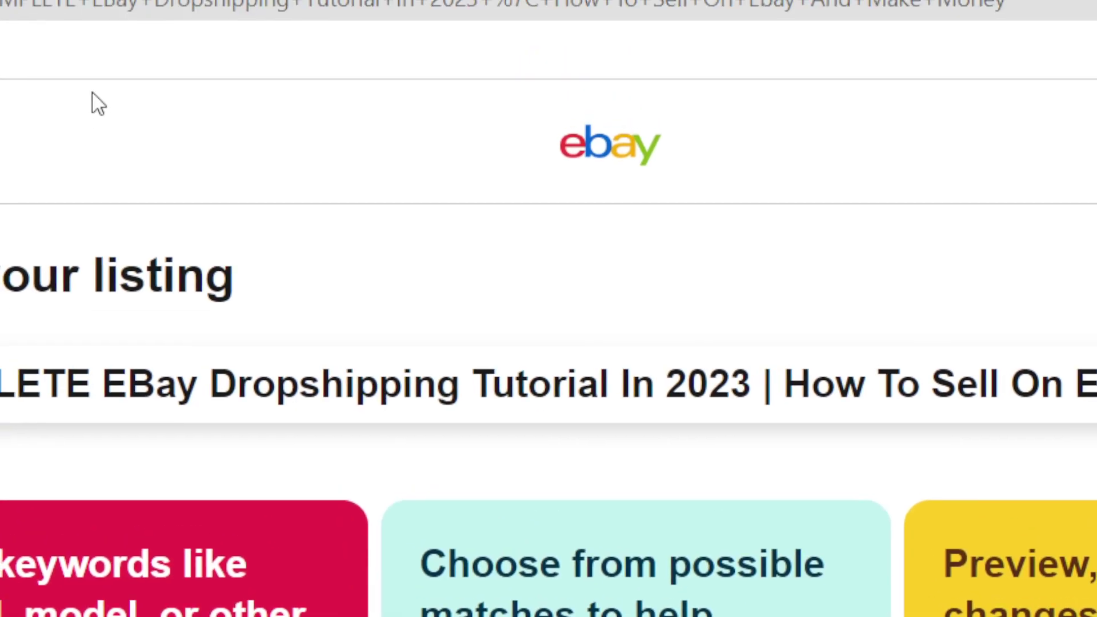
{"action": "left_click", "coordinate": [264, 9]}
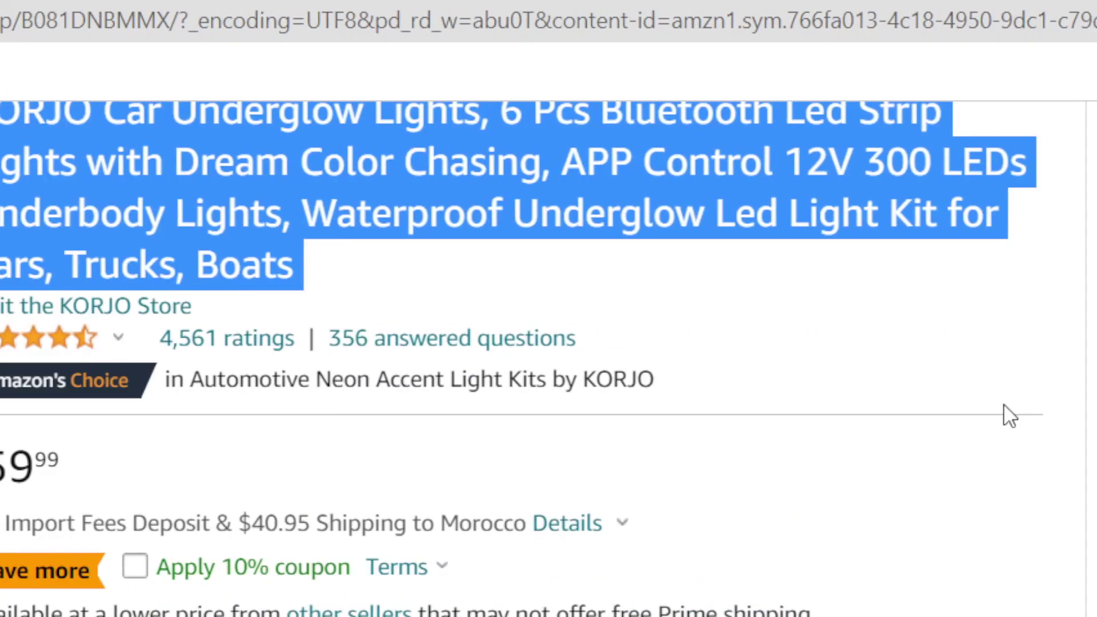
- Review the "Start your listing" heading and the entered title on the eBay listing page
{"action": "left_click", "coordinate": [563, 15]}
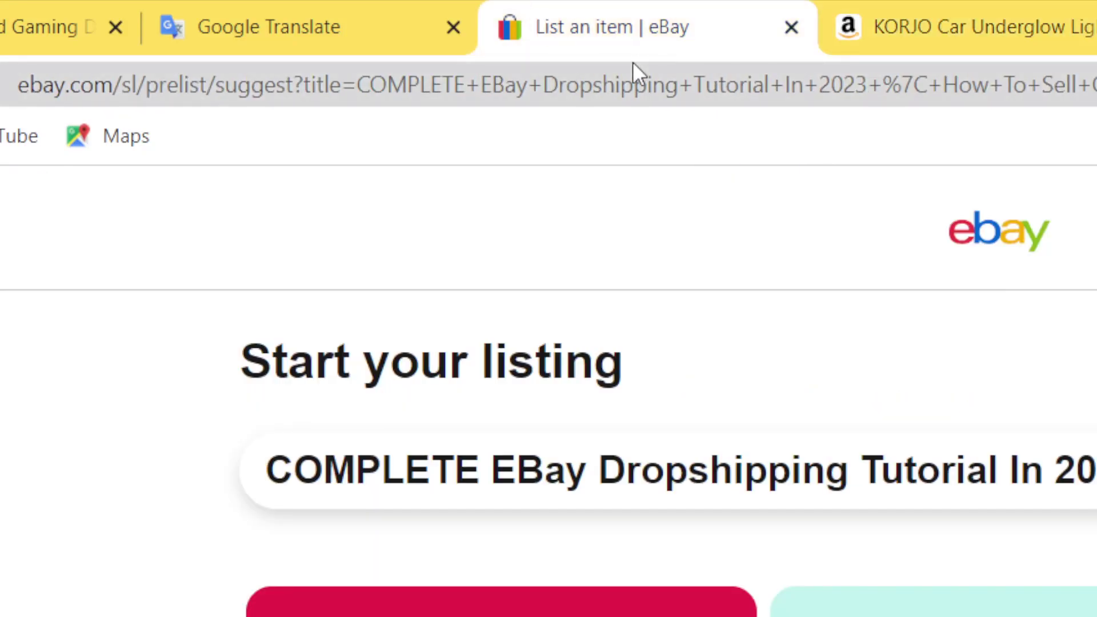
{"action": "triple_click", "coordinate": [702, 473]}
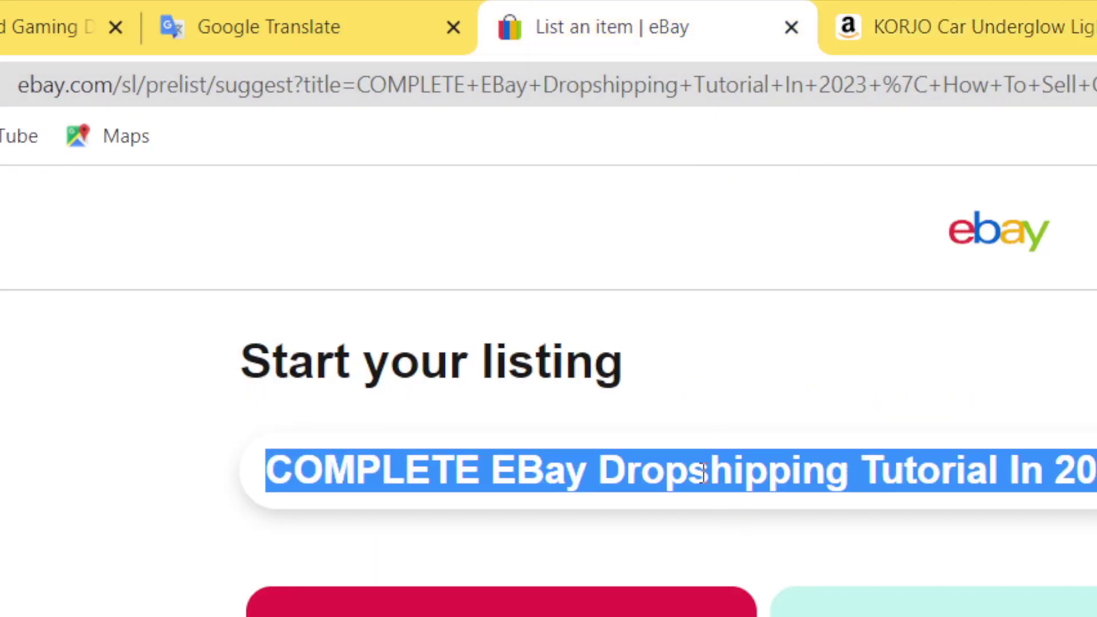
{"action": "left_click", "coordinate": [588, 320]}
{"action": "triple_click", "coordinate": [634, 365]}
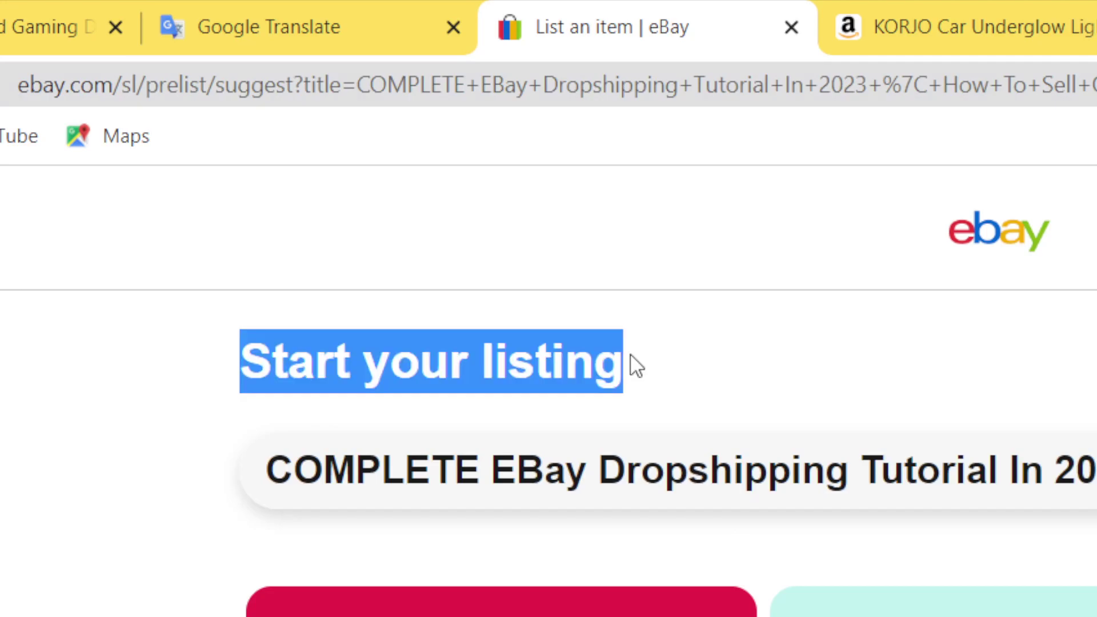
- Preview the immediate purchase of the car lights on Amazon up to sign-in and return to the product page
{"action": "left_click", "coordinate": [910, 12]}
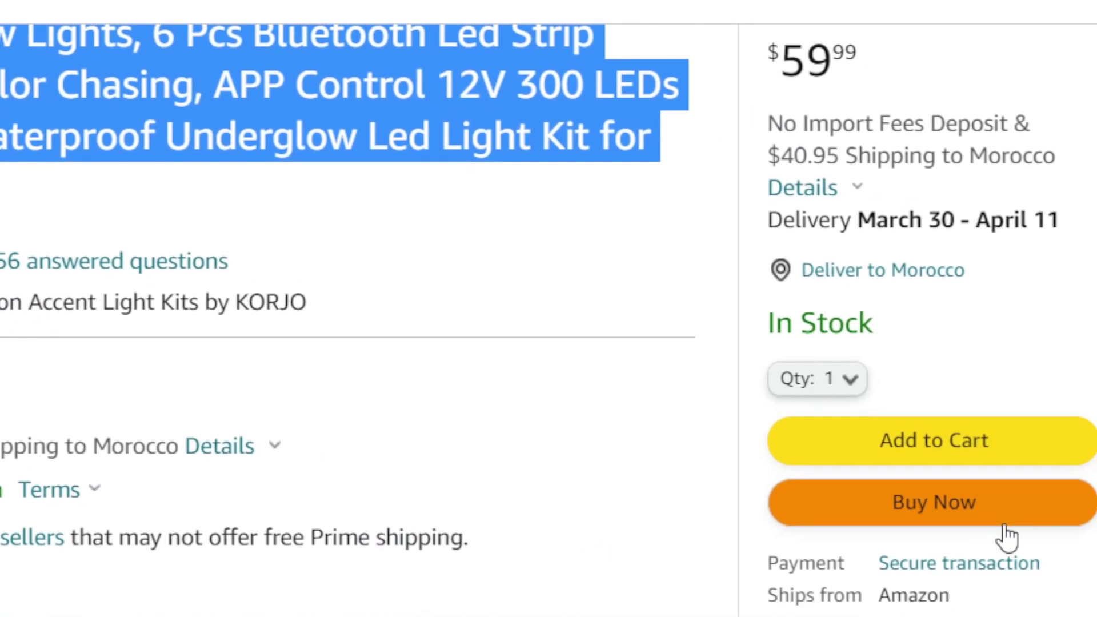
{"action": "left_click", "coordinate": [916, 519]}
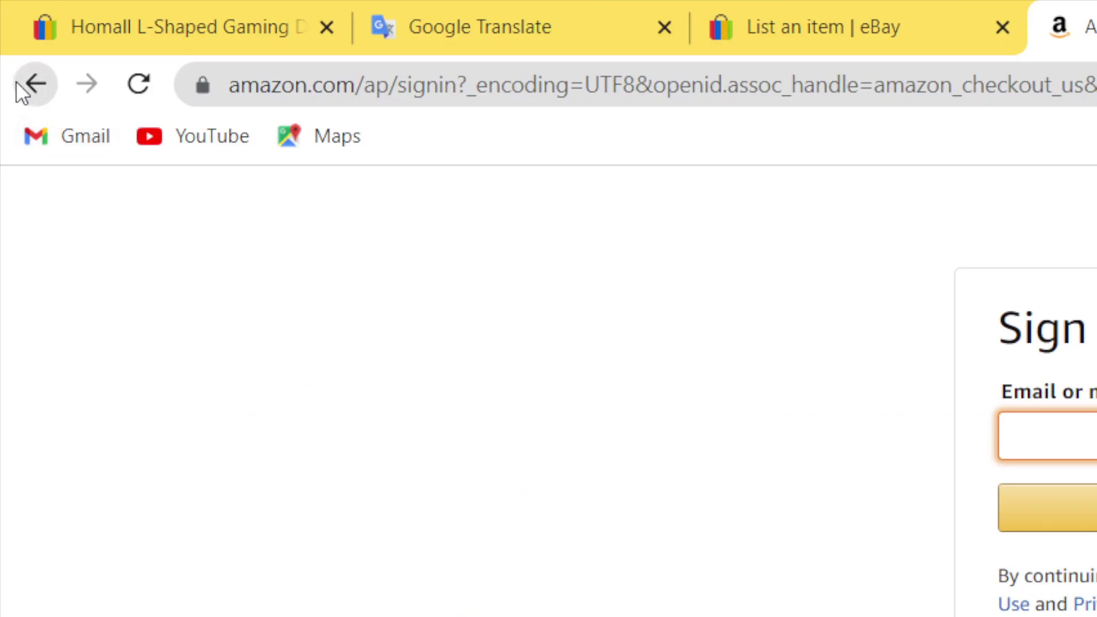
{"action": "left_click", "coordinate": [33, 86]}
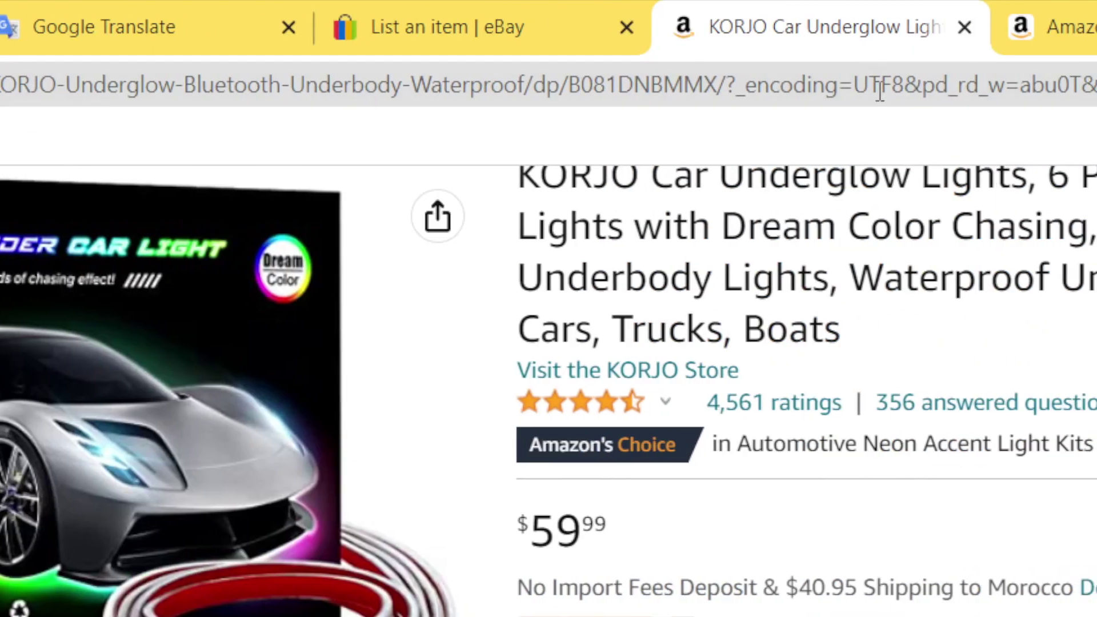
- Close both Amazon tabs and open a new browser tab
{"action": "left_click", "coordinate": [964, 27]}
{"action": "left_click", "coordinate": [965, 27]}
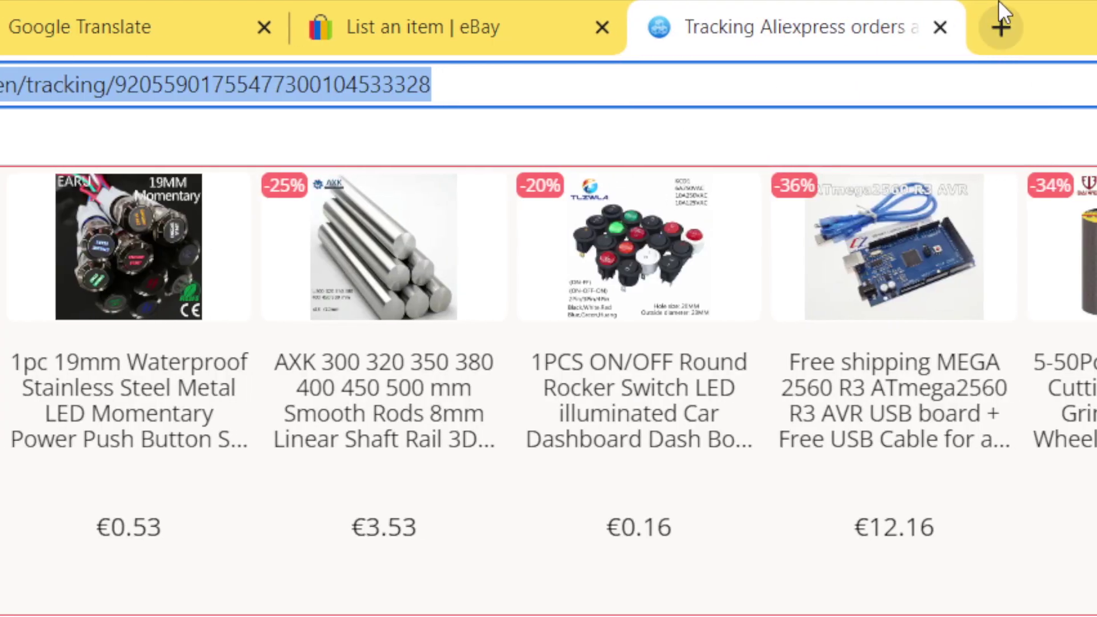
{"action": "left_click", "coordinate": [1000, 23]}
- Bring up the AliExpress order tracking page in its own window and look through its contents
{"action": "left_click", "coordinate": [889, 11]}
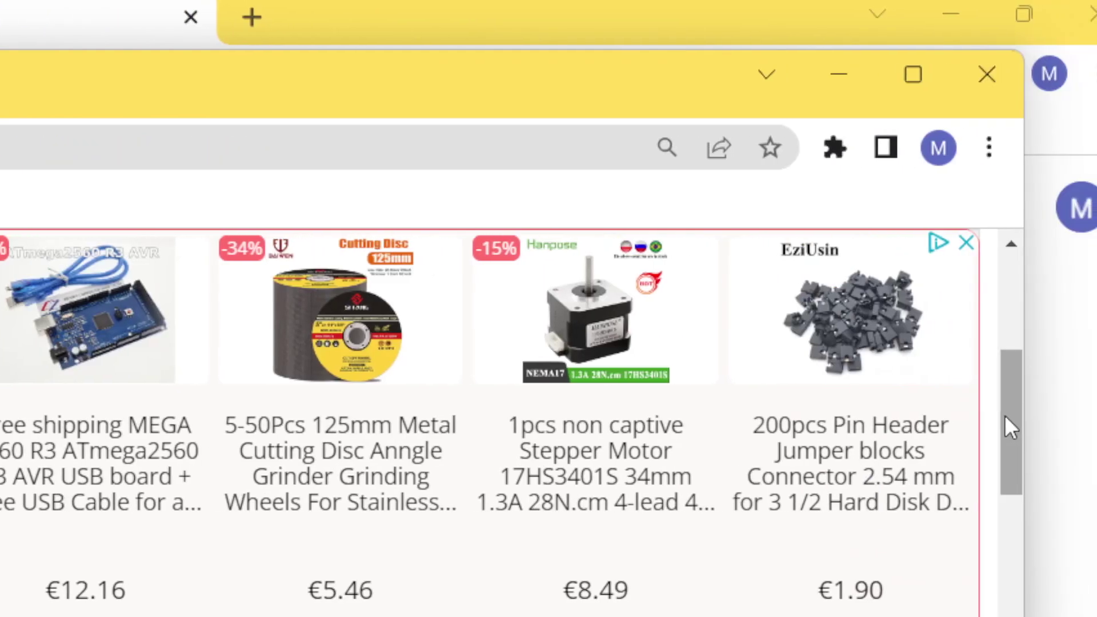
{"action": "scroll", "coordinate": [1004, 428], "scroll_direction": "down", "scroll_amount": 5}
{"action": "left_click_drag", "start_coordinate": [1001, 461], "coordinate": [976, 461]}
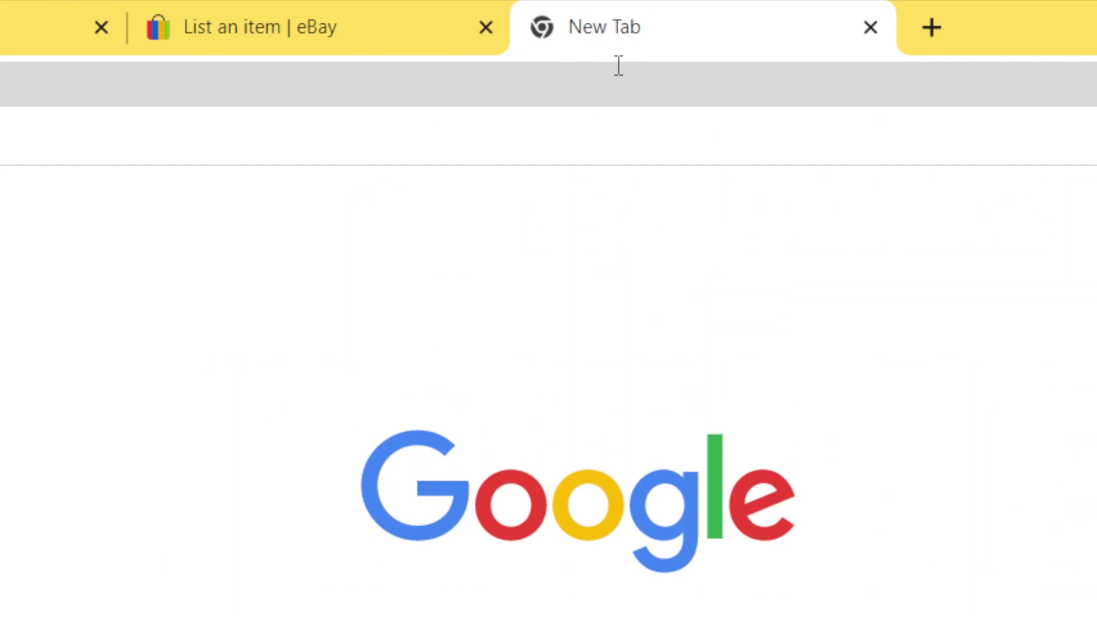
- Move the new tab to just after the first tab and open the AliExpress home page in it
{"action": "left_click_drag", "start_coordinate": [698, 10], "coordinate": [79, 9]}
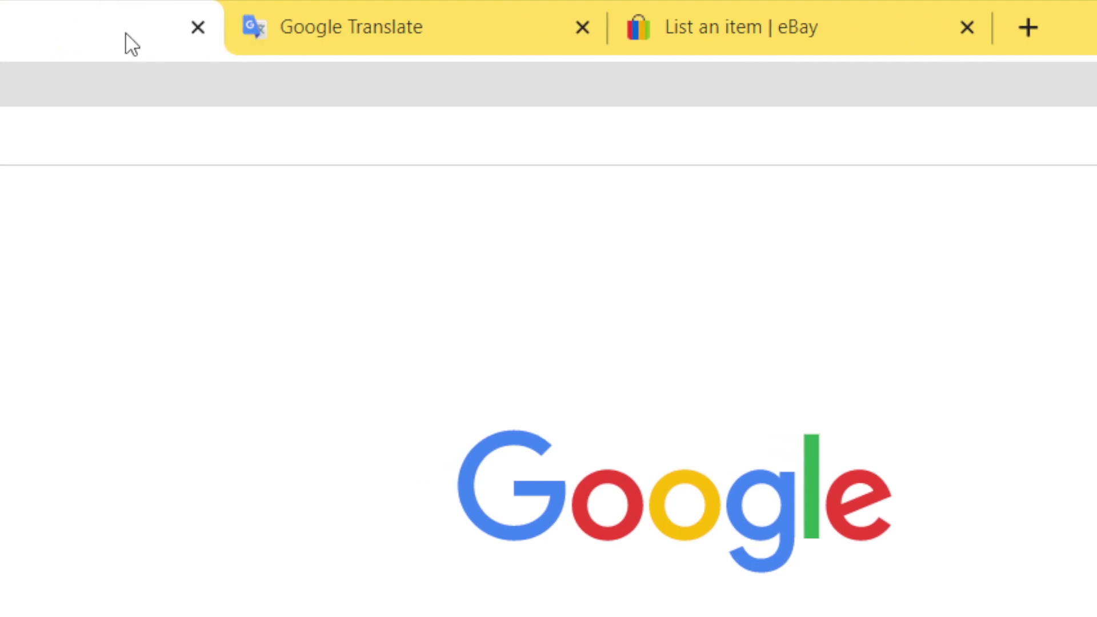
{"action": "left_click", "coordinate": [0, 78]}
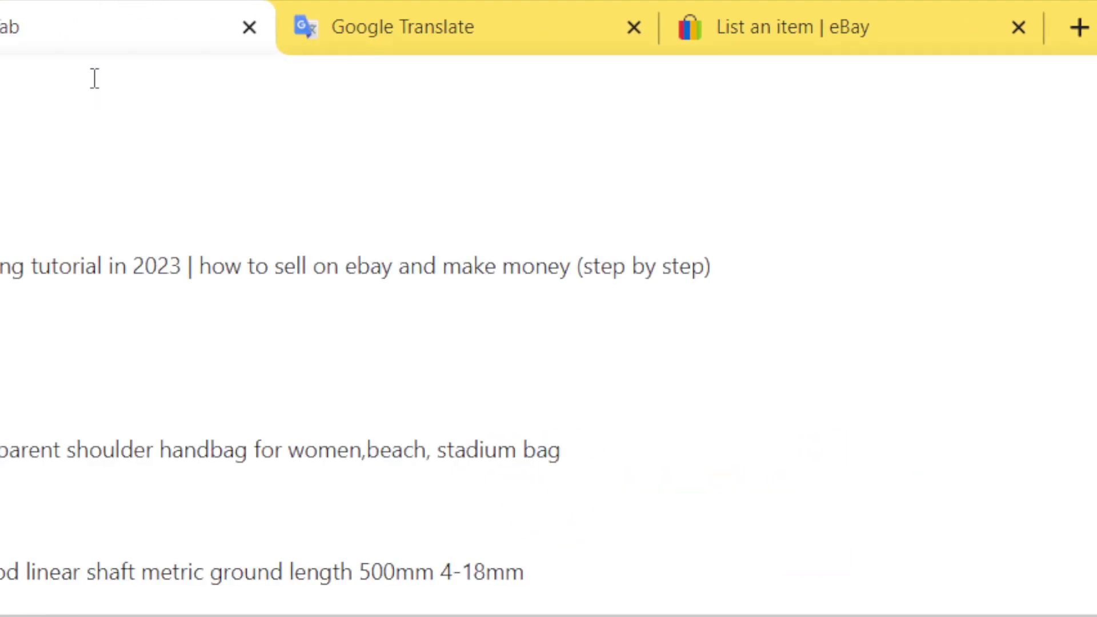
{"action": "key", "text": "ctrl+v"}
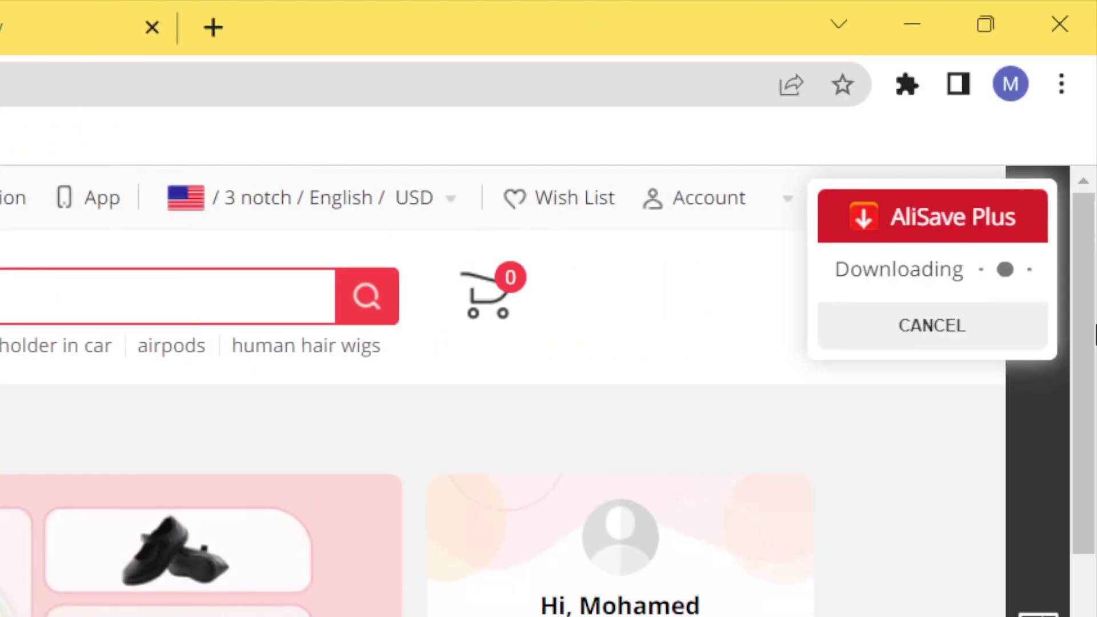
- Look through the AliExpress home page's SuperDeals, Plus and More to love products
{"action": "scroll", "coordinate": [1085, 536], "scroll_direction": "down", "scroll_amount": 5}
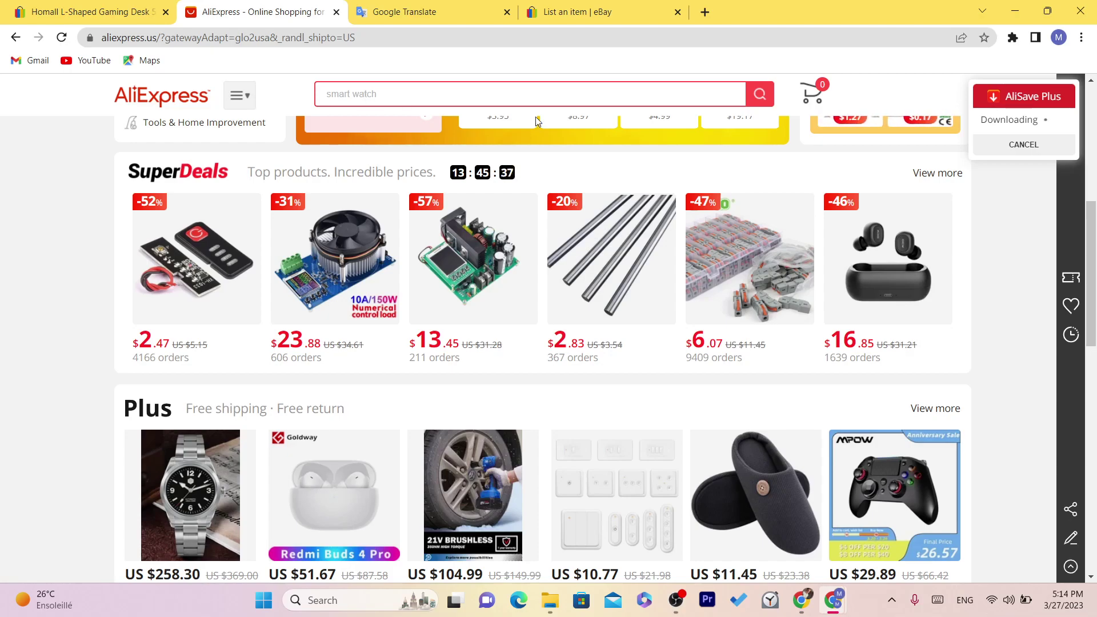
{"action": "scroll", "coordinate": [1095, 369], "scroll_direction": "down", "scroll_amount": 10}
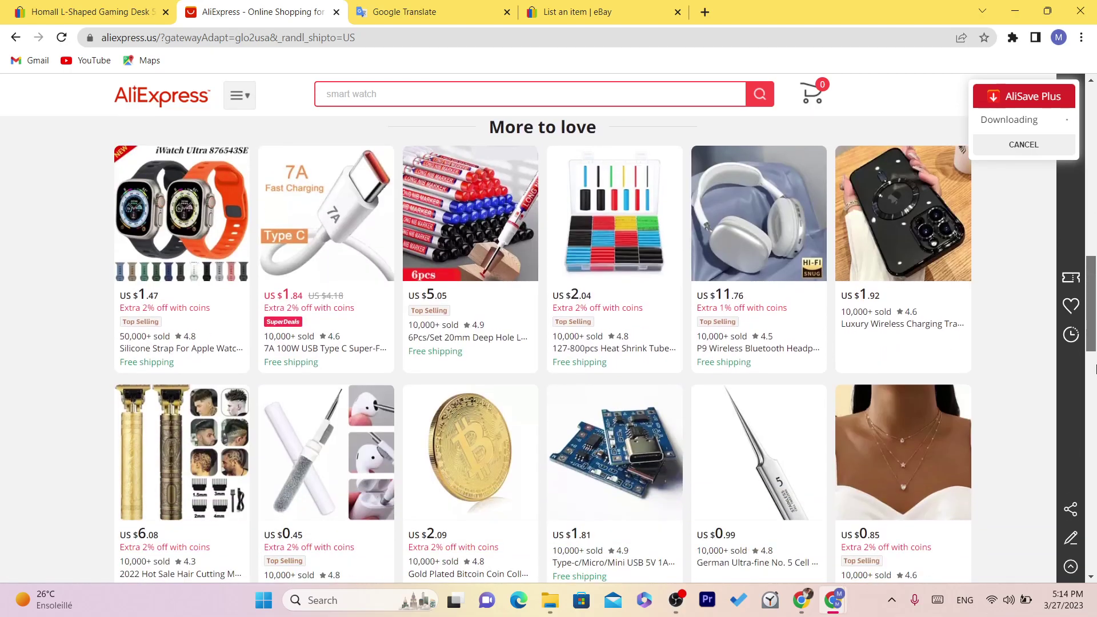
{"action": "left_click_drag", "start_coordinate": [1095, 368], "coordinate": [1095, 132]}
{"action": "left_click", "coordinate": [240, 37]}
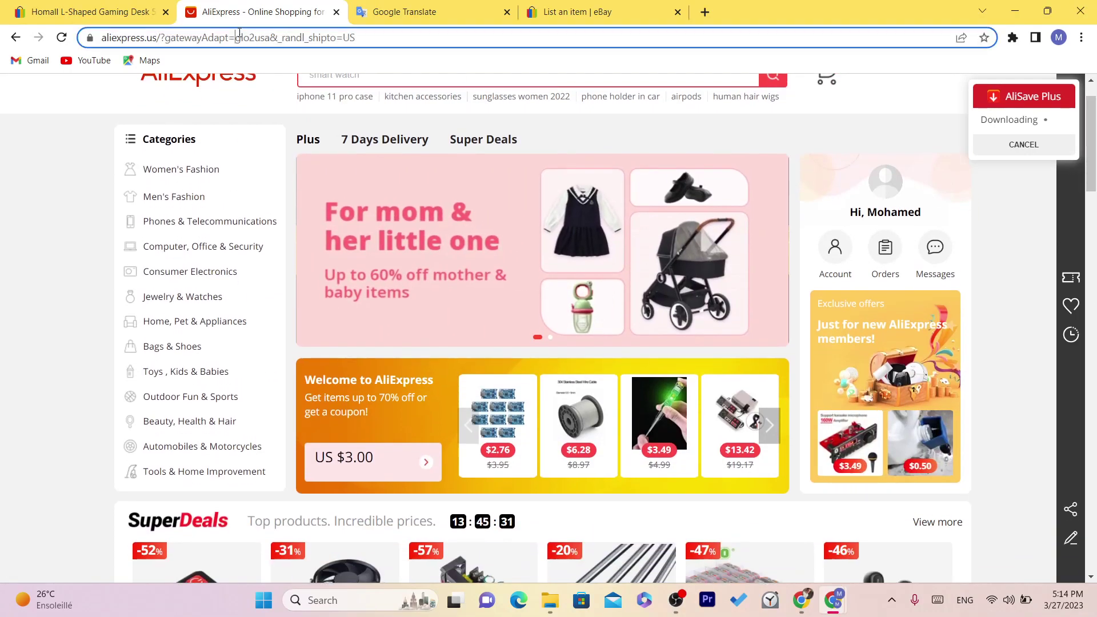
- Look through the recommended products further down the AliExpress home page
{"action": "left_click", "coordinate": [351, 37]}
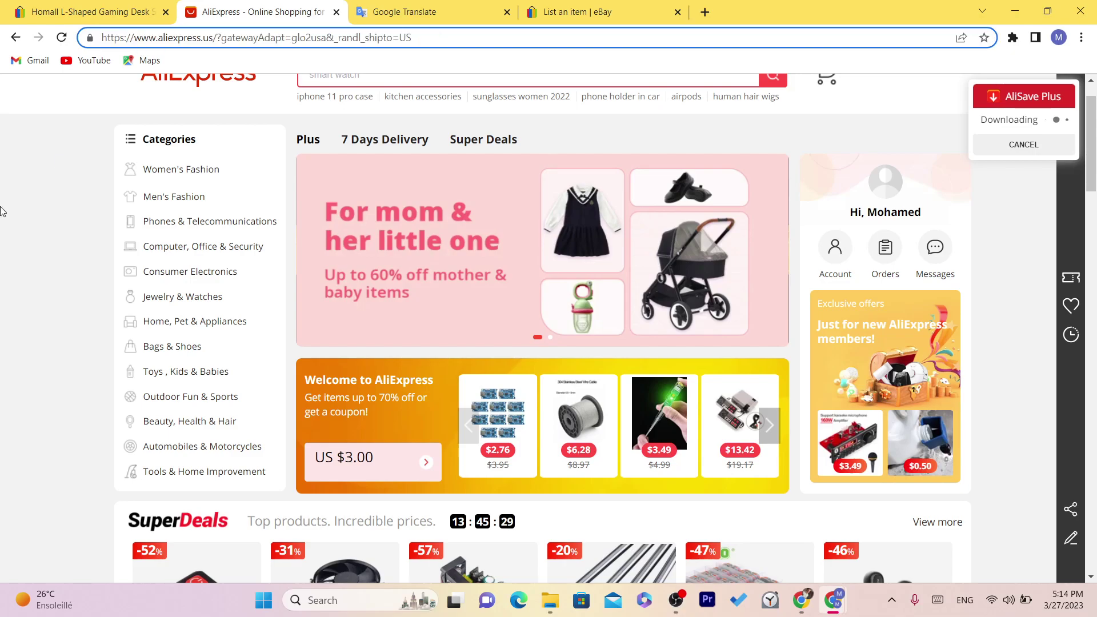
{"action": "left_click", "coordinate": [22, 215]}
{"action": "left_click_drag", "start_coordinate": [1095, 131], "coordinate": [1095, 361]}
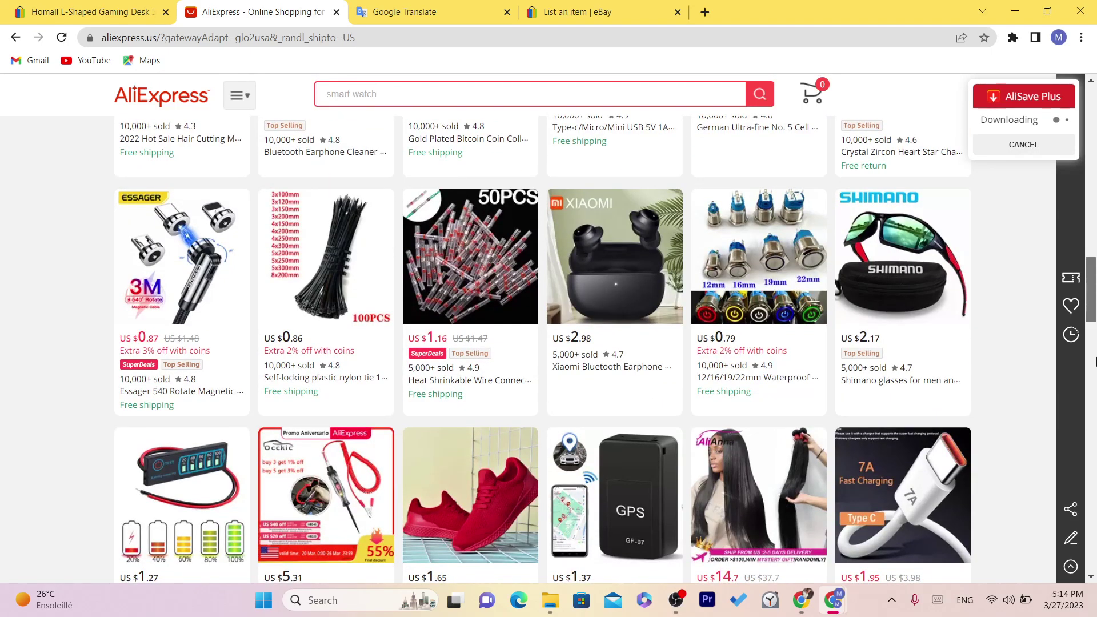
{"action": "scroll", "coordinate": [740, 274], "scroll_direction": "down", "scroll_amount": 1}
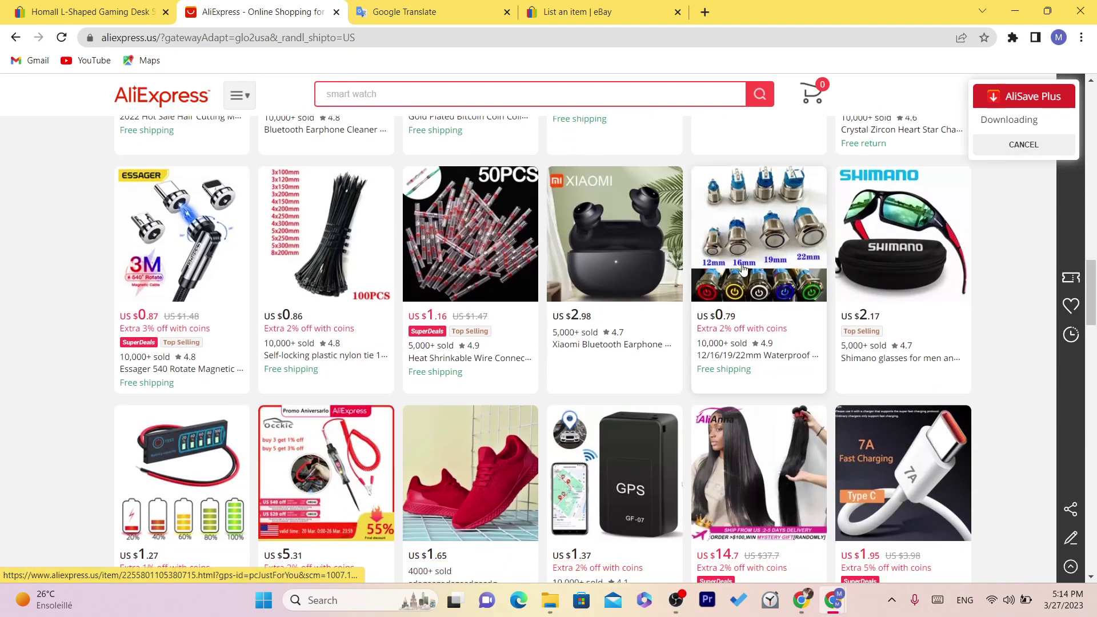
- Return to the eBay gaming desk listing and go from it to the eBay home page
{"action": "left_click", "coordinate": [45, 8]}
{"action": "left_click", "coordinate": [282, 6]}
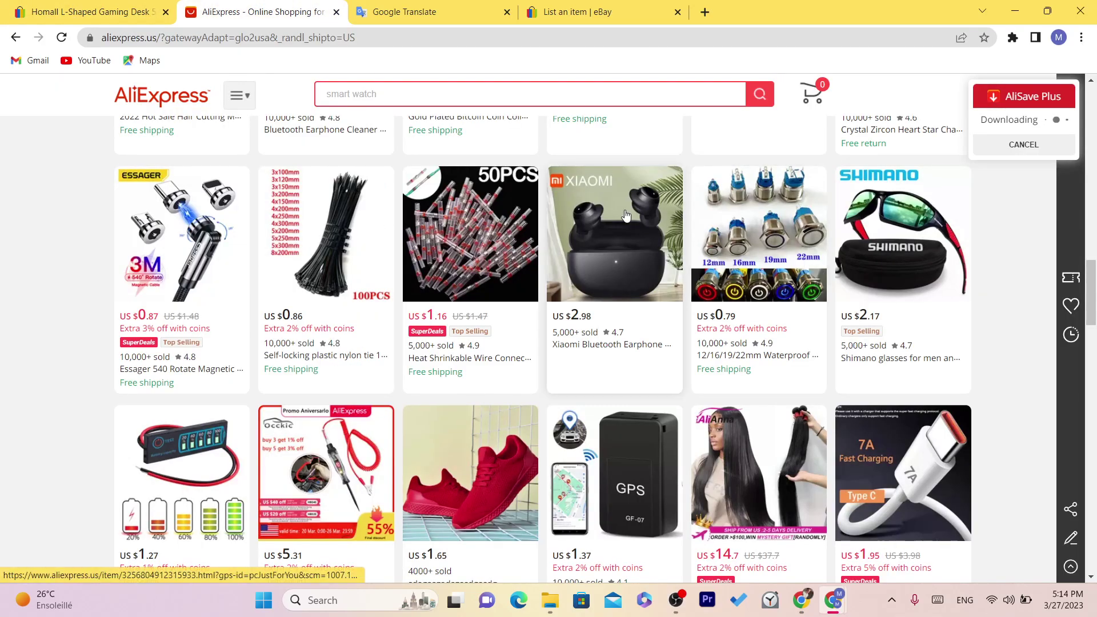
{"action": "key", "text": "ctrl+shift+Tab"}
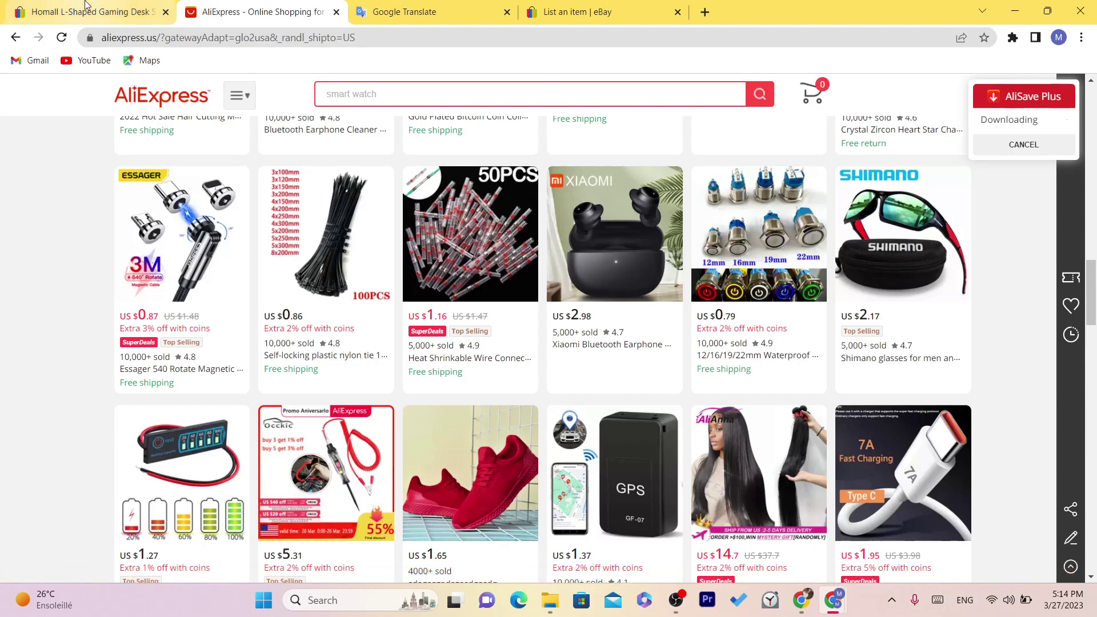
{"action": "left_click_drag", "start_coordinate": [1091, 166], "coordinate": [1091, 84]}
{"action": "left_click", "coordinate": [35, 122]}
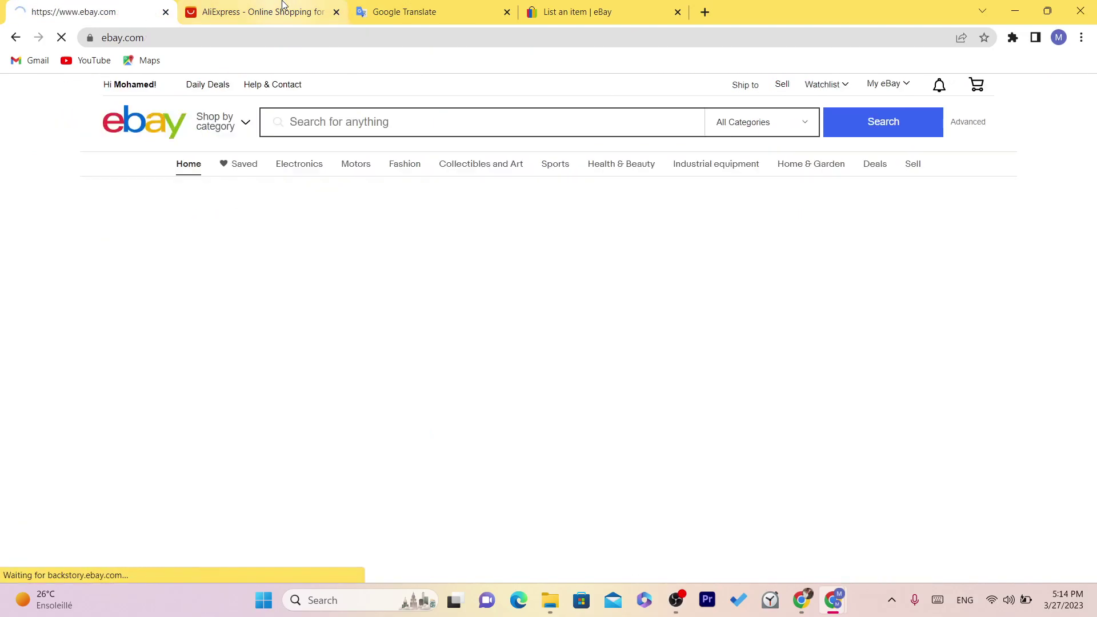
- Switch back to AliExpress and open the 12/16/19/22mm waterproof metal push button switch product page
{"action": "mouse_move", "coordinate": [282, 5]}
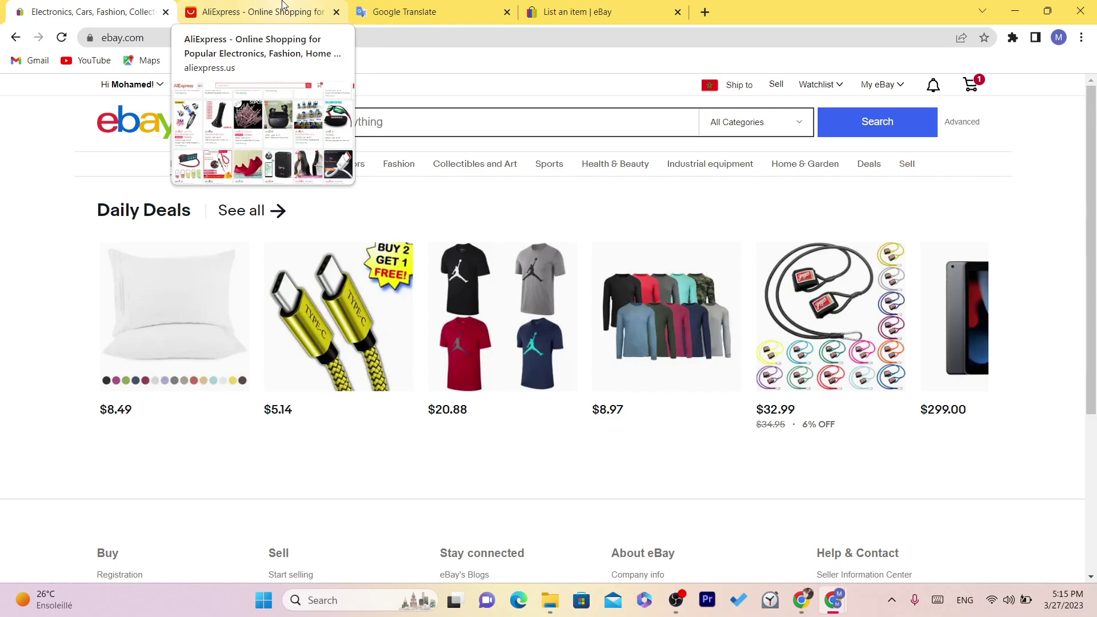
{"action": "left_click", "coordinate": [282, 5]}
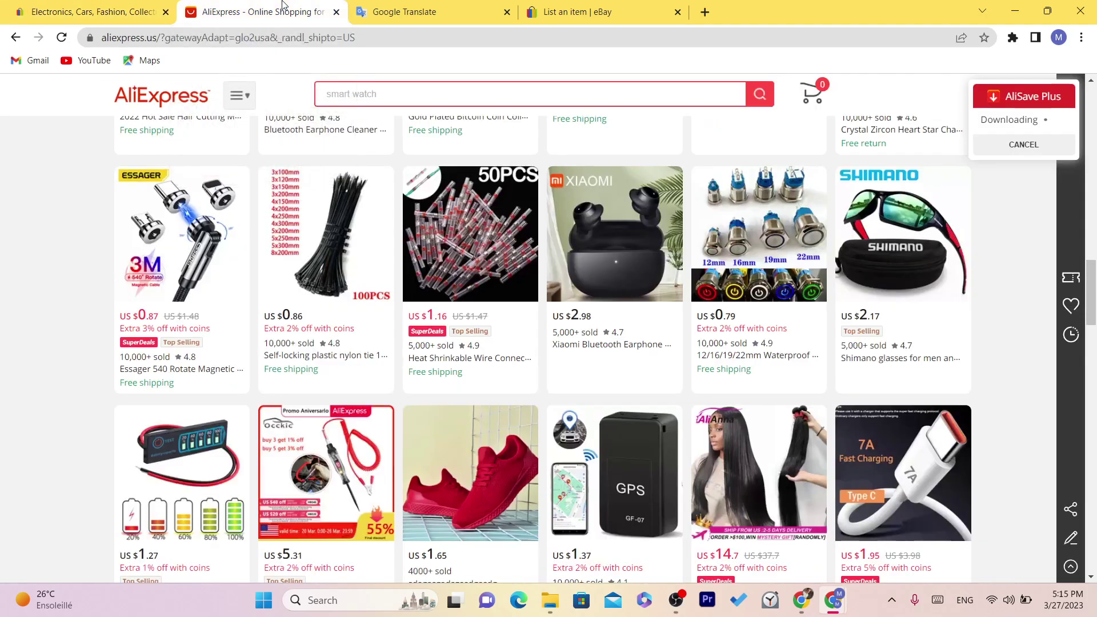
{"action": "left_click", "coordinate": [772, 260]}
{"action": "left_click", "coordinate": [369, 38]}
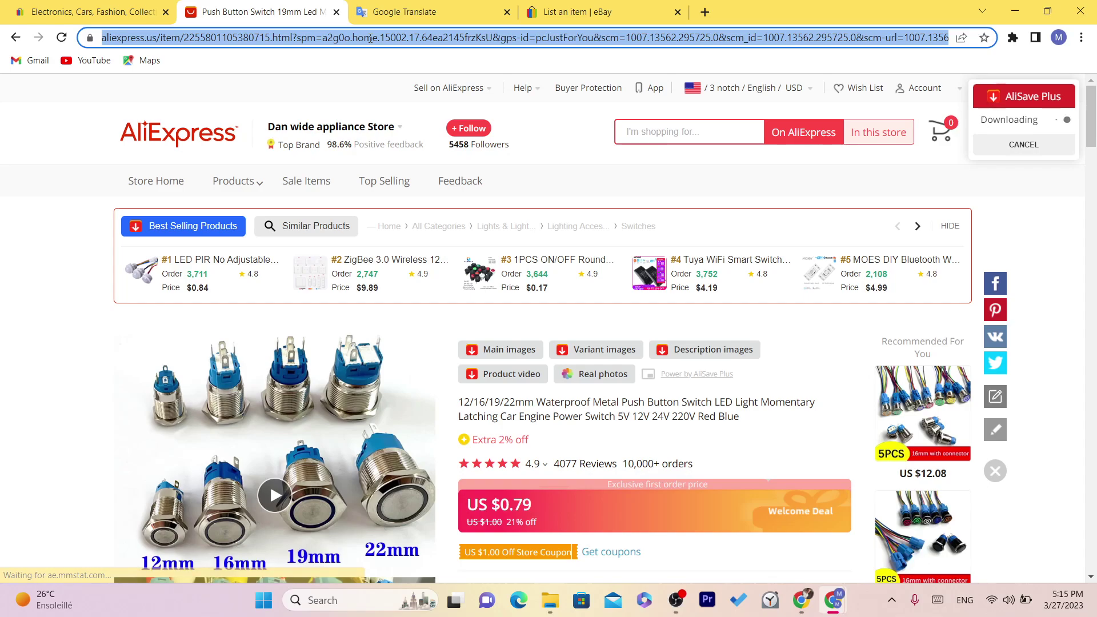
{"action": "left_click_drag", "start_coordinate": [1090, 114], "coordinate": [1091, 128]}
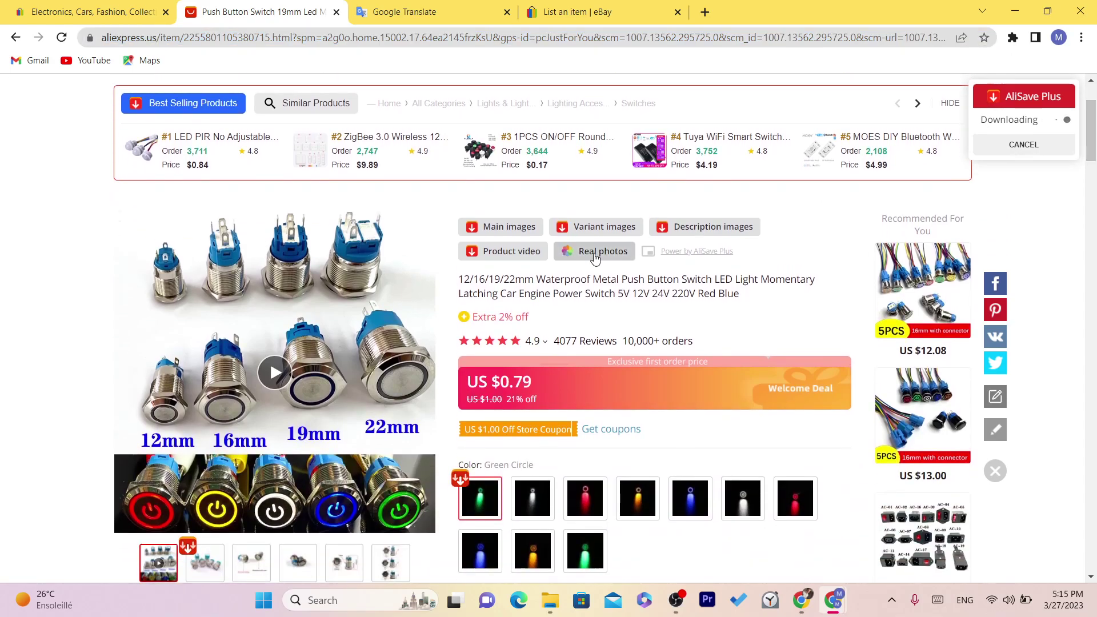
- Copy the full product title of the push button switch from its AliExpress page
{"action": "triple_click", "coordinate": [574, 295]}
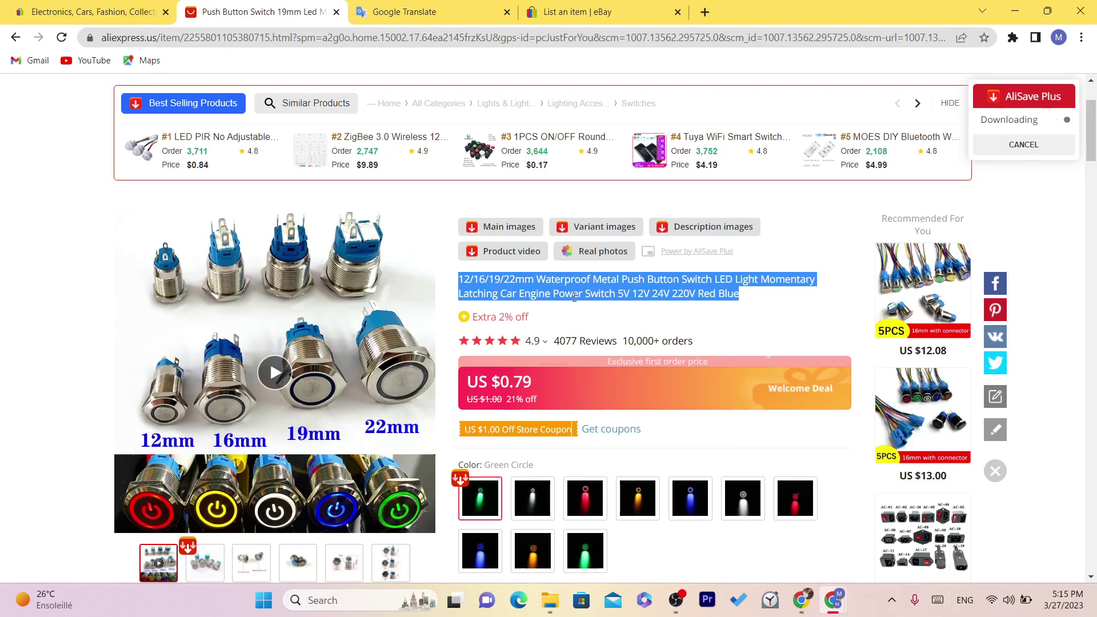
{"action": "left_click", "coordinate": [521, 289]}
{"action": "triple_click", "coordinate": [520, 290]}
{"action": "right_click", "coordinate": [521, 290]}
{"action": "left_click", "coordinate": [546, 302]}
{"action": "left_click", "coordinate": [525, 281]}
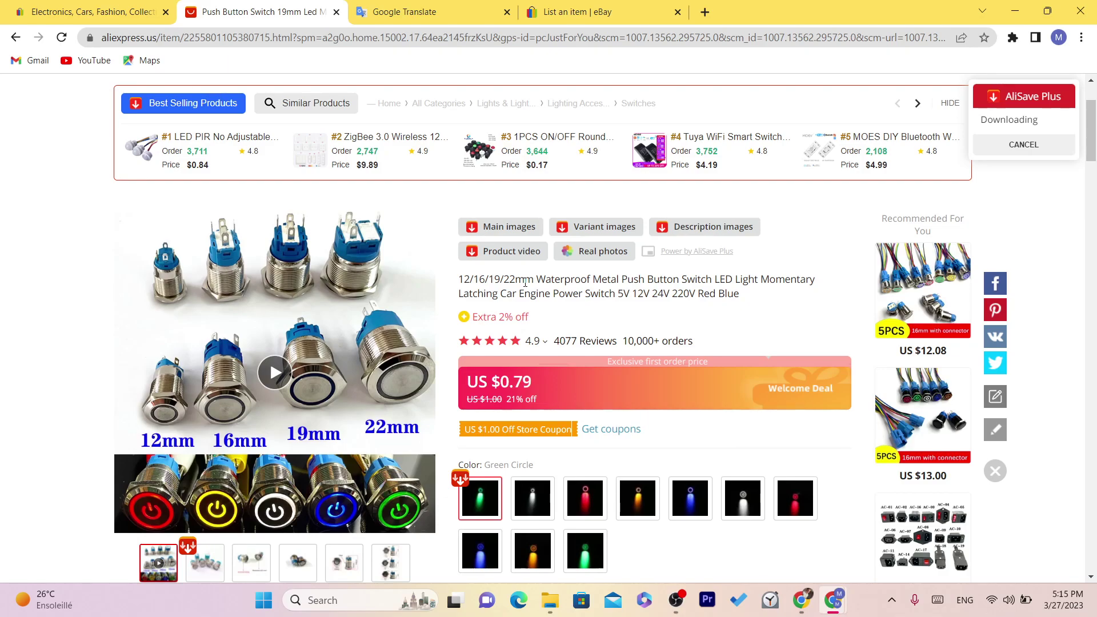
{"action": "triple_click", "coordinate": [525, 282]}
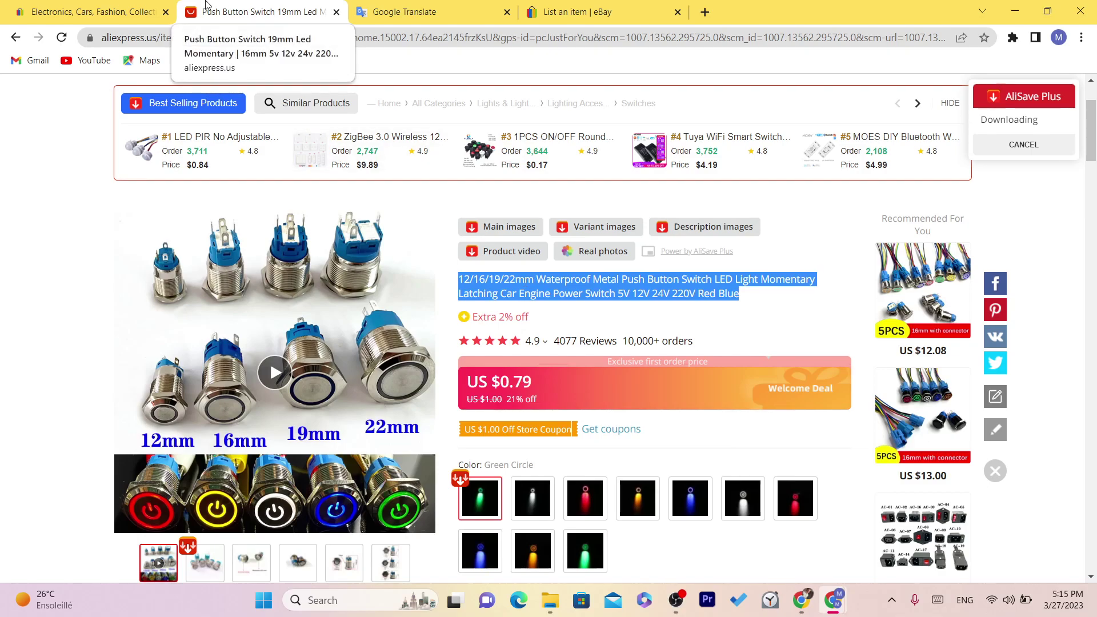
- Search eBay for the copied AliExpress title of the waterproof metal push button switch
{"action": "left_click", "coordinate": [52, 9]}
{"action": "key", "text": "ctrl+Tab"}
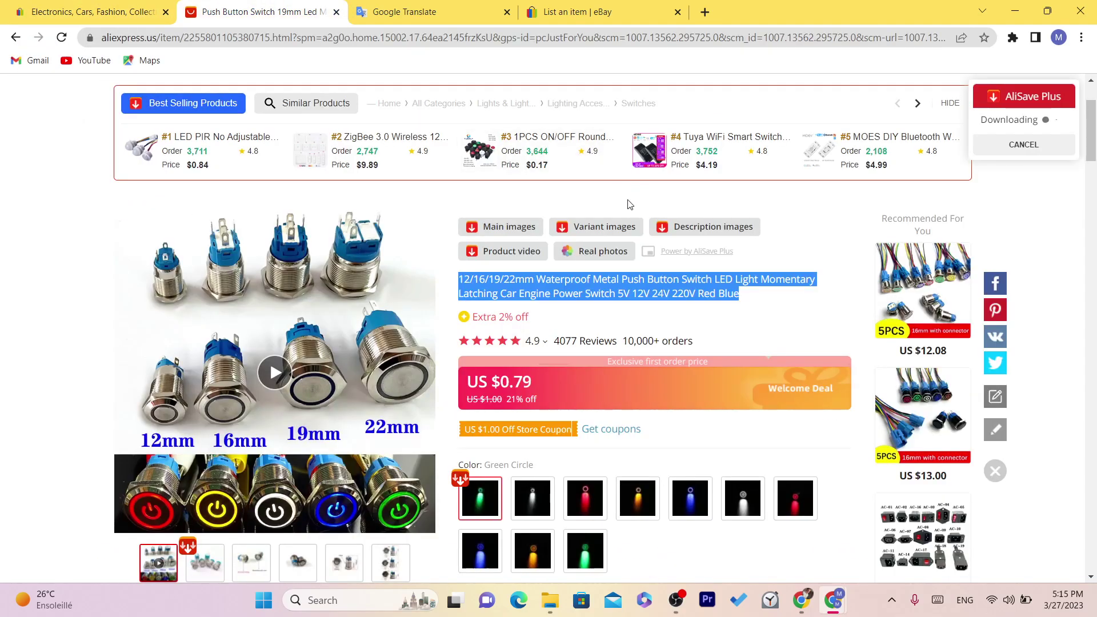
{"action": "key", "text": "ctrl+shift+Tab"}
{"action": "left_click", "coordinate": [318, 136]}
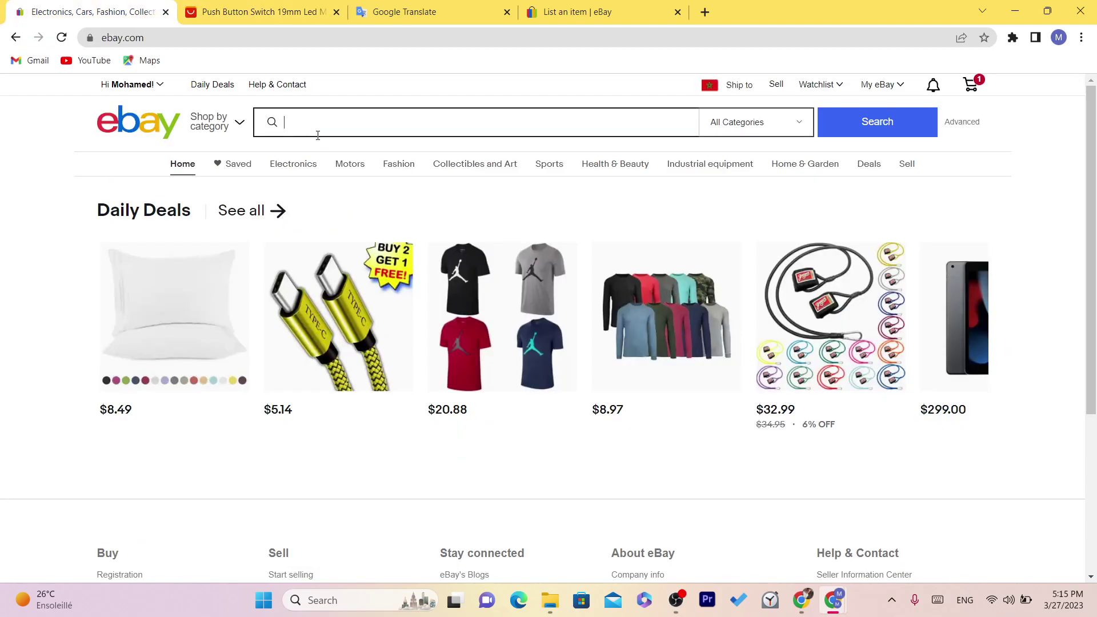
{"action": "key", "text": "ctrl+v"}
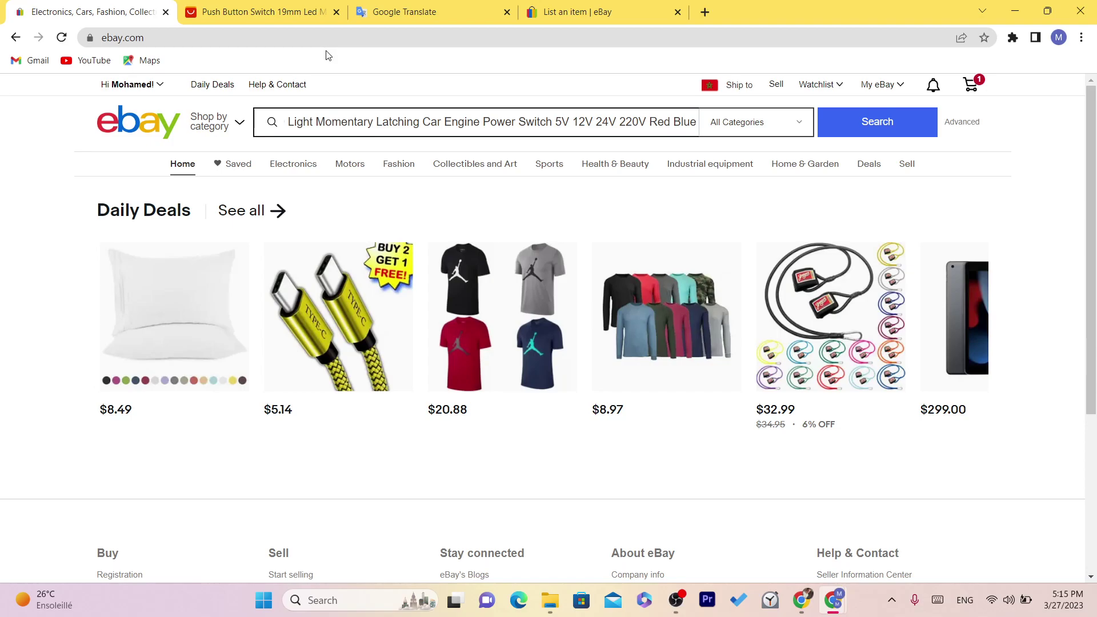
{"action": "key", "text": "Return"}
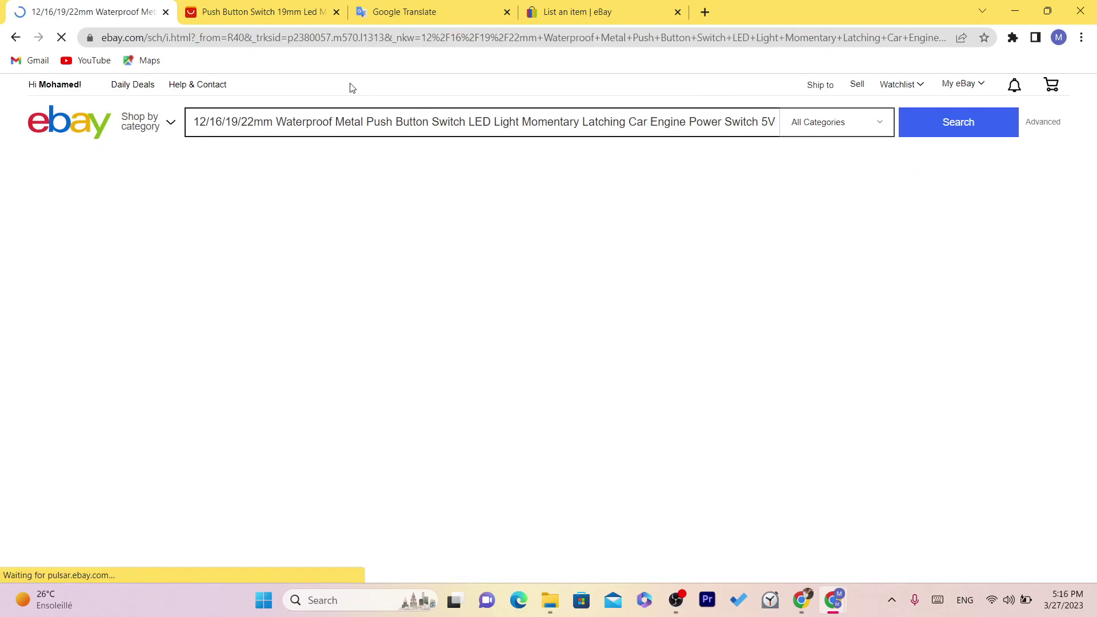
- Open the 22MM 12V-24V car LED power push button listing from the eBay results and check its sold count
{"action": "scroll", "coordinate": [1094, 126], "scroll_direction": "down", "scroll_amount": 8}
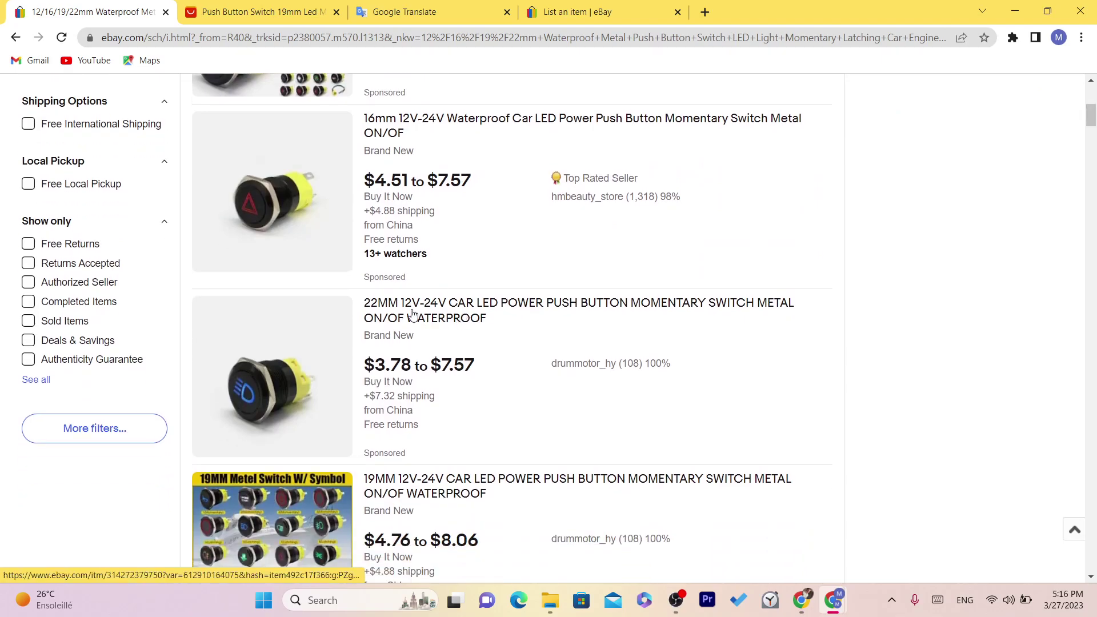
{"action": "left_click", "coordinate": [415, 314]}
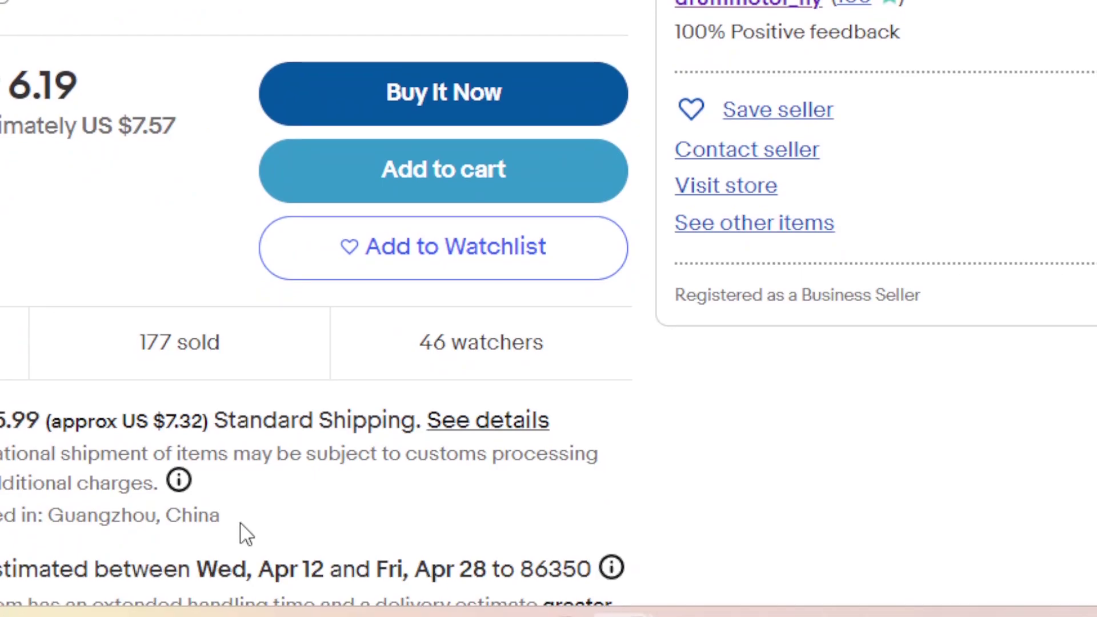
{"action": "left_click_drag", "start_coordinate": [222, 343], "coordinate": [207, 343]}
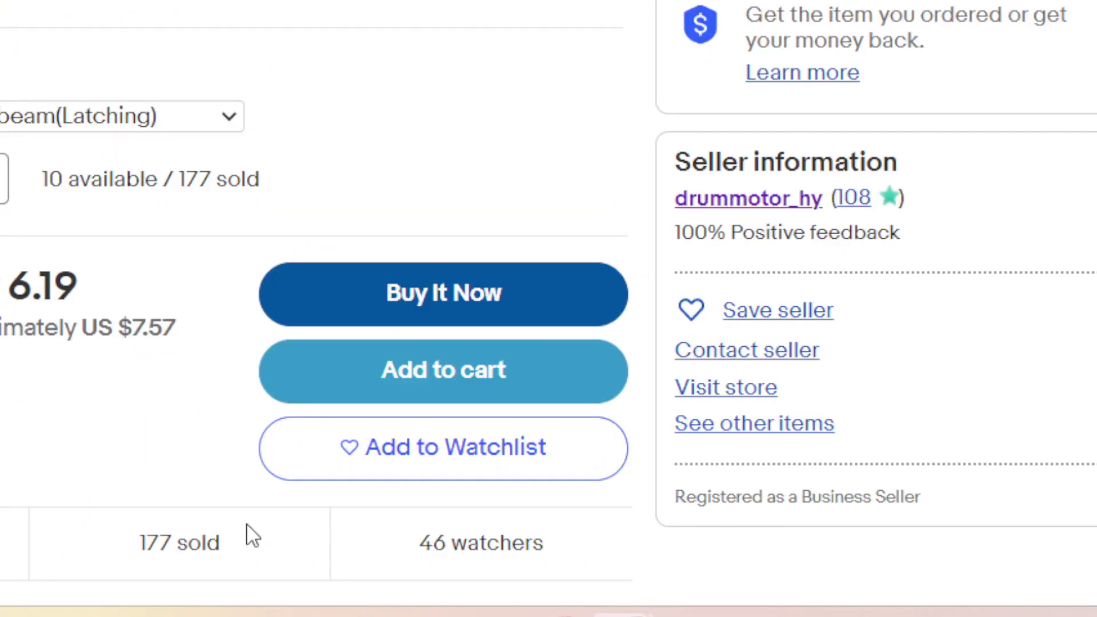
{"action": "scroll", "coordinate": [1095, 169], "scroll_direction": "down", "scroll_amount": 1}
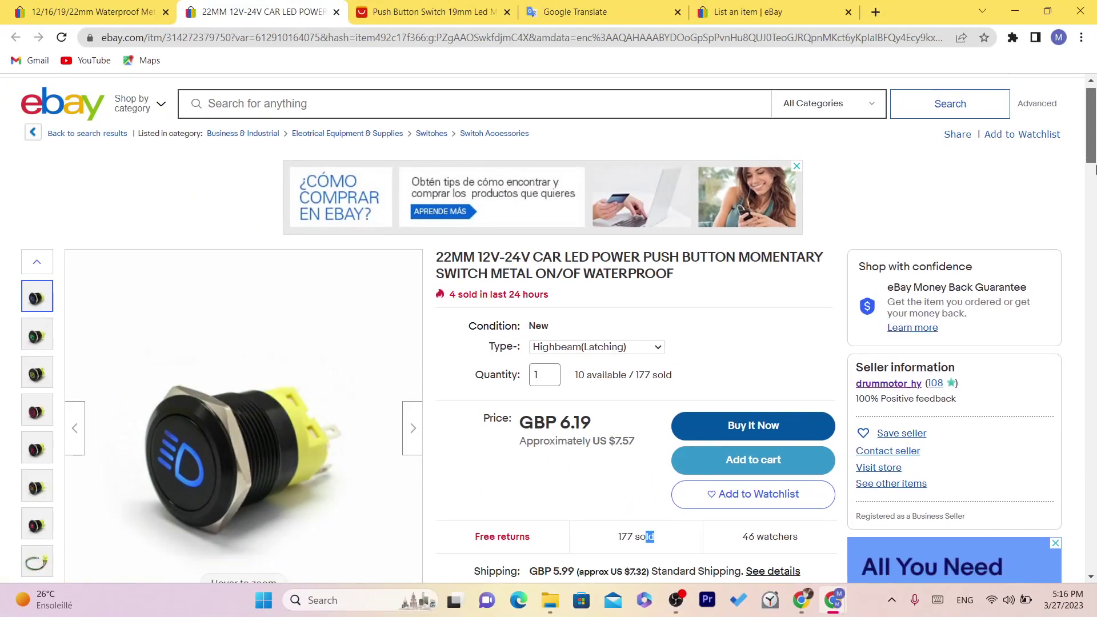
{"action": "scroll", "coordinate": [1095, 169], "scroll_direction": "down", "scroll_amount": 3}
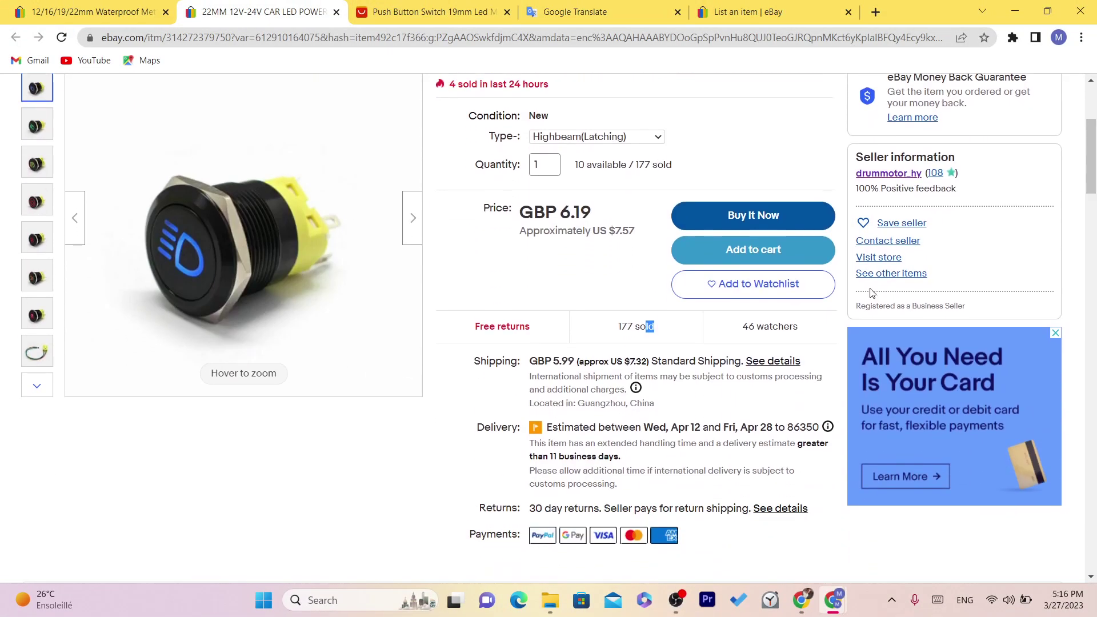
- Highlight the item location in the eBay listing's shipping details
{"action": "left_click", "coordinate": [665, 412]}
{"action": "left_click_drag", "start_coordinate": [664, 411], "coordinate": [574, 407]}
{"action": "left_click", "coordinate": [574, 407]}
{"action": "left_click_drag", "start_coordinate": [660, 411], "coordinate": [576, 407]}
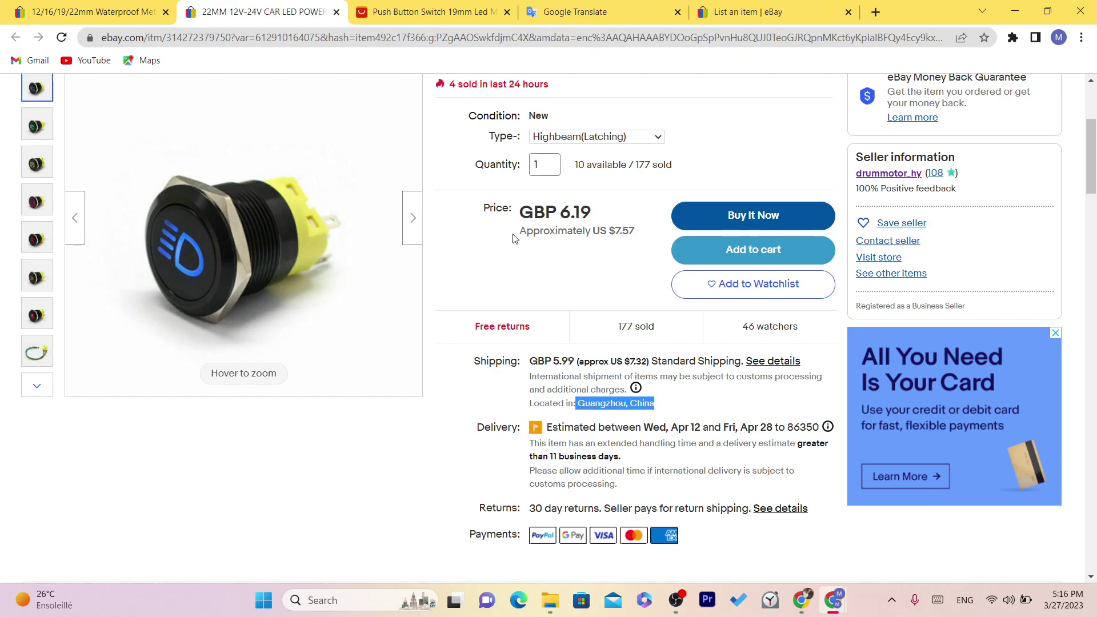
{"action": "left_click", "coordinate": [669, 406]}
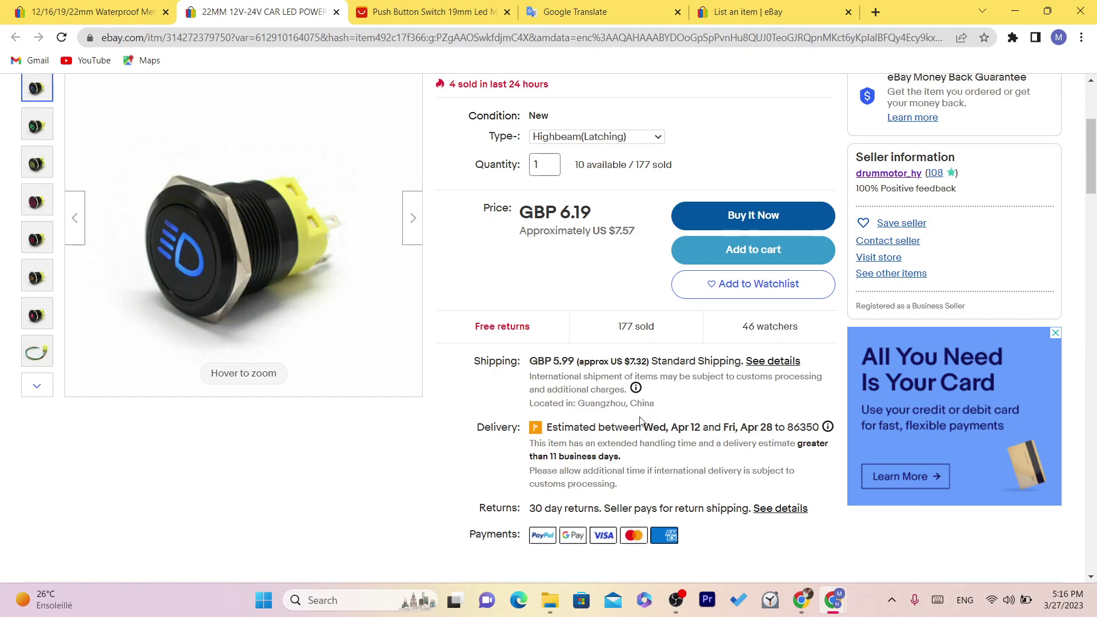
{"action": "left_click_drag", "start_coordinate": [602, 416], "coordinate": [575, 407]}
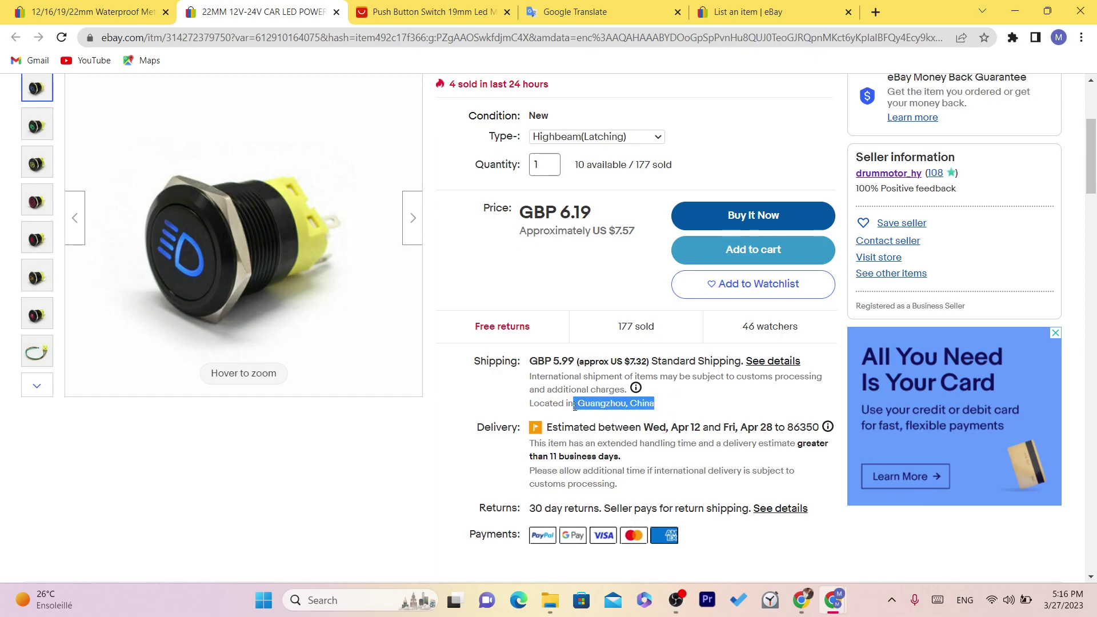
- Highlight the eBay listing's price and compare it with the price of the AliExpress push button switch
{"action": "left_click", "coordinate": [546, 187]}
{"action": "triple_click", "coordinate": [550, 202]}
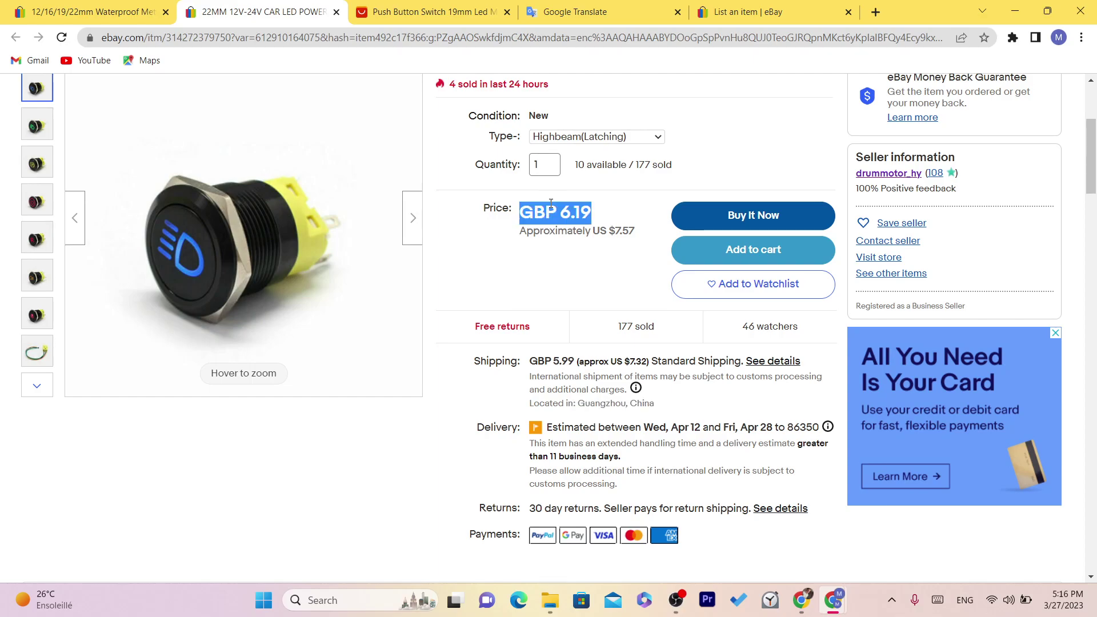
{"action": "left_click_drag", "start_coordinate": [519, 232], "coordinate": [584, 238]}
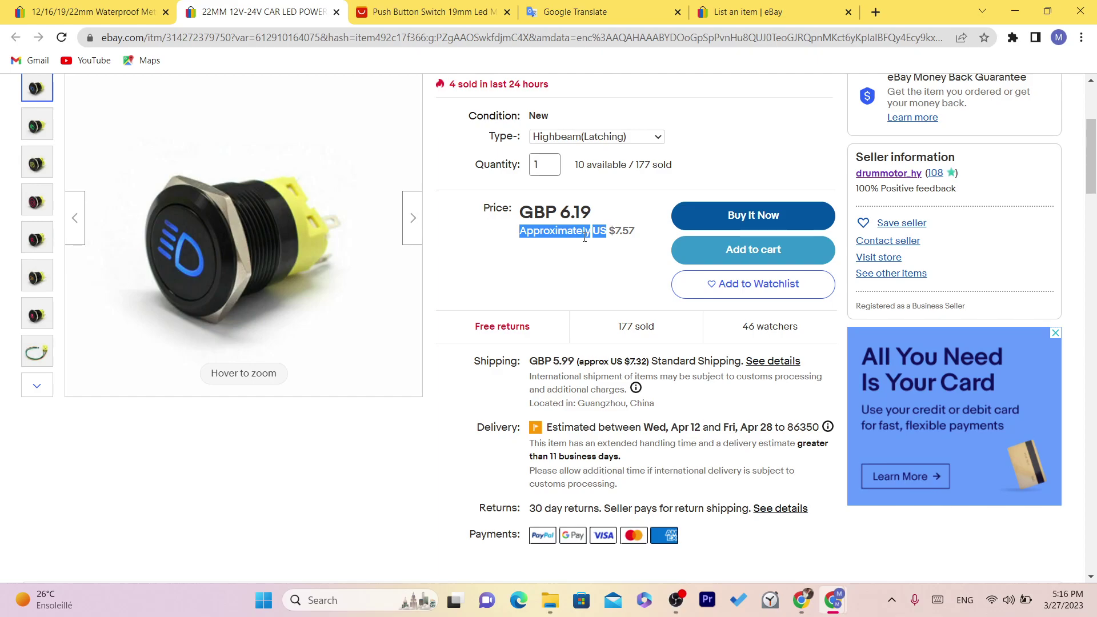
{"action": "key", "text": "ctrl+Tab"}
{"action": "scroll", "coordinate": [1094, 122], "scroll_direction": "down", "scroll_amount": 1}
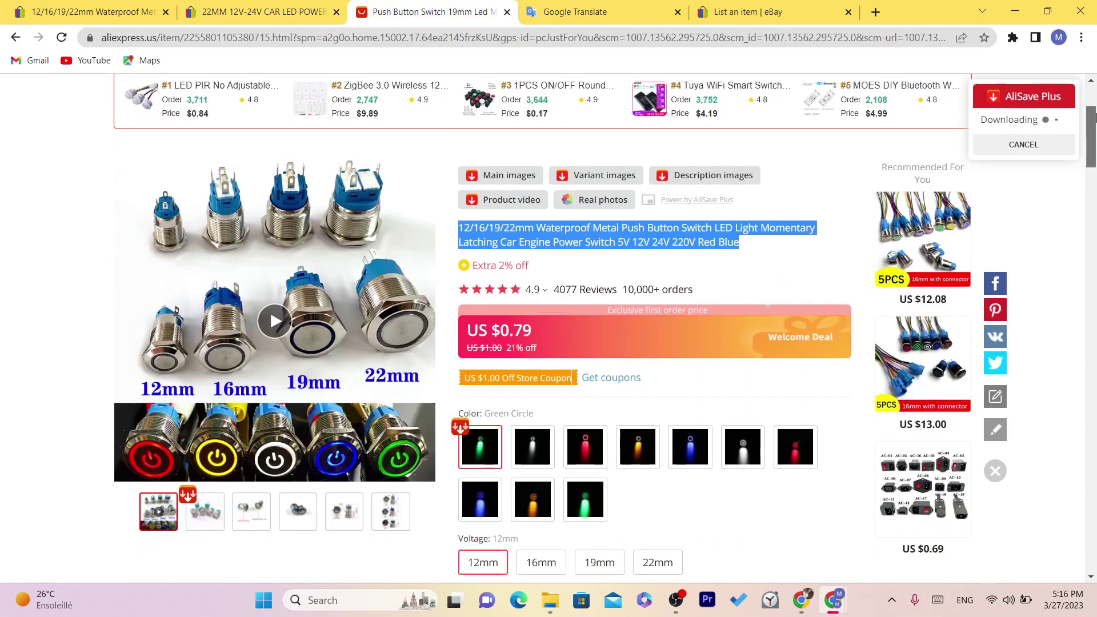
- Return to the 22MM push button listing on eBay and recheck where the item is located
{"action": "left_click", "coordinate": [260, 12]}
{"action": "left_click", "coordinate": [751, 247]}
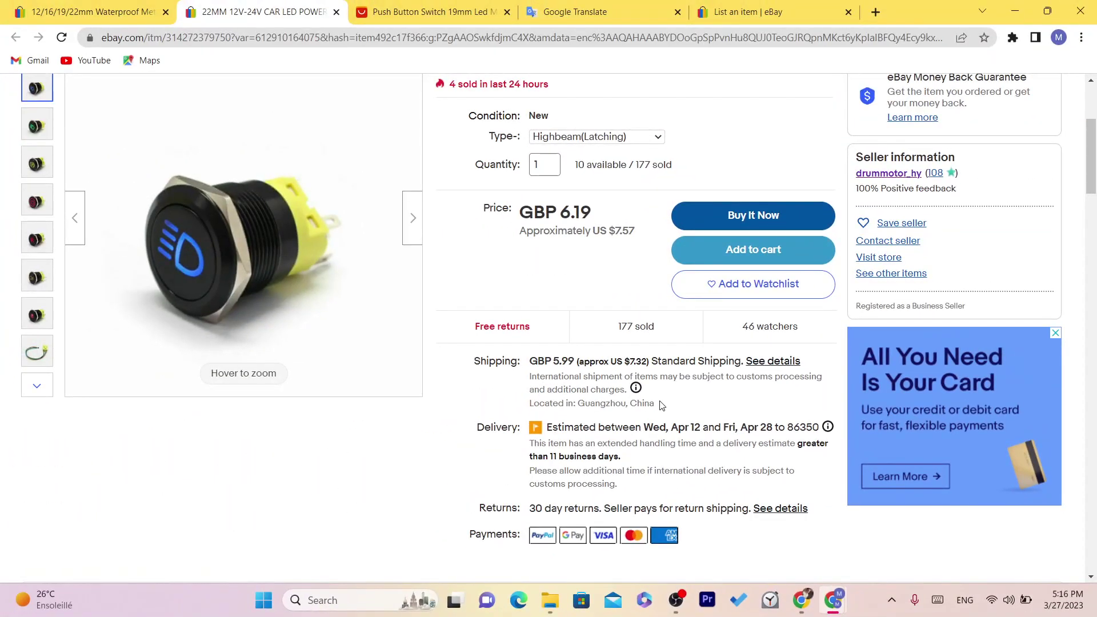
{"action": "left_click_drag", "start_coordinate": [604, 379], "coordinate": [509, 379]}
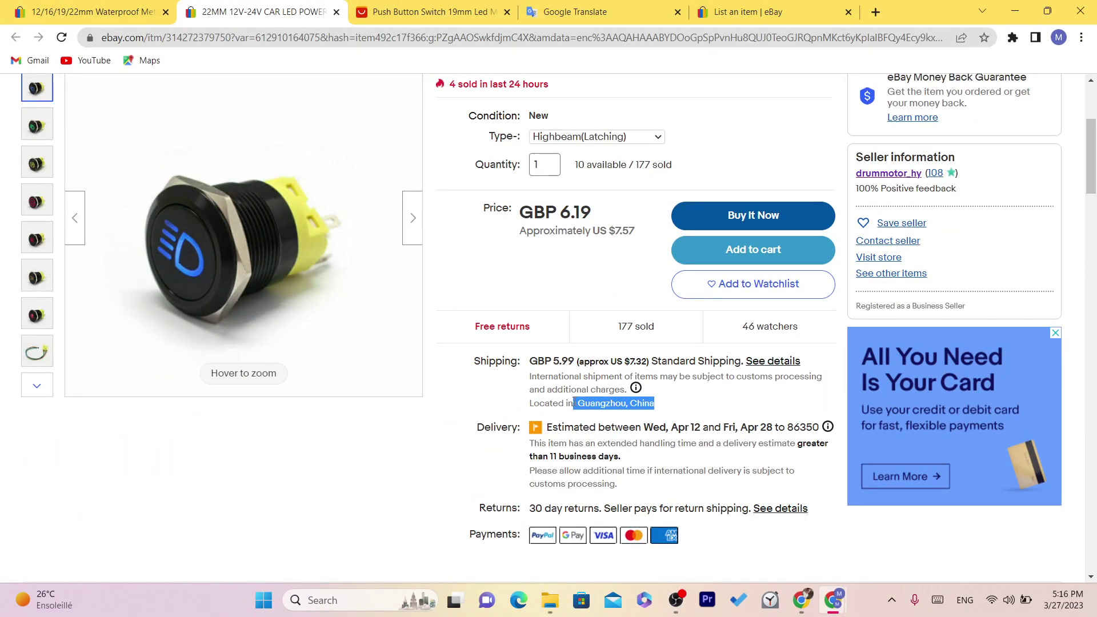
- Open the listing seller's eBay store and highlight the location in its About section
{"action": "left_click", "coordinate": [874, 174]}
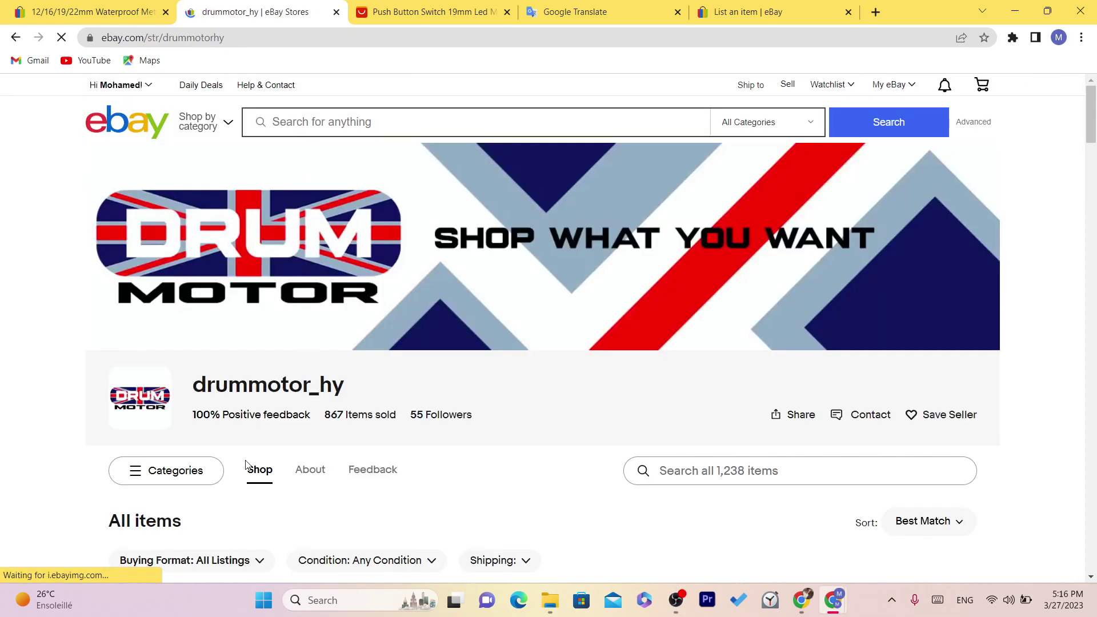
{"action": "left_click", "coordinate": [311, 470]}
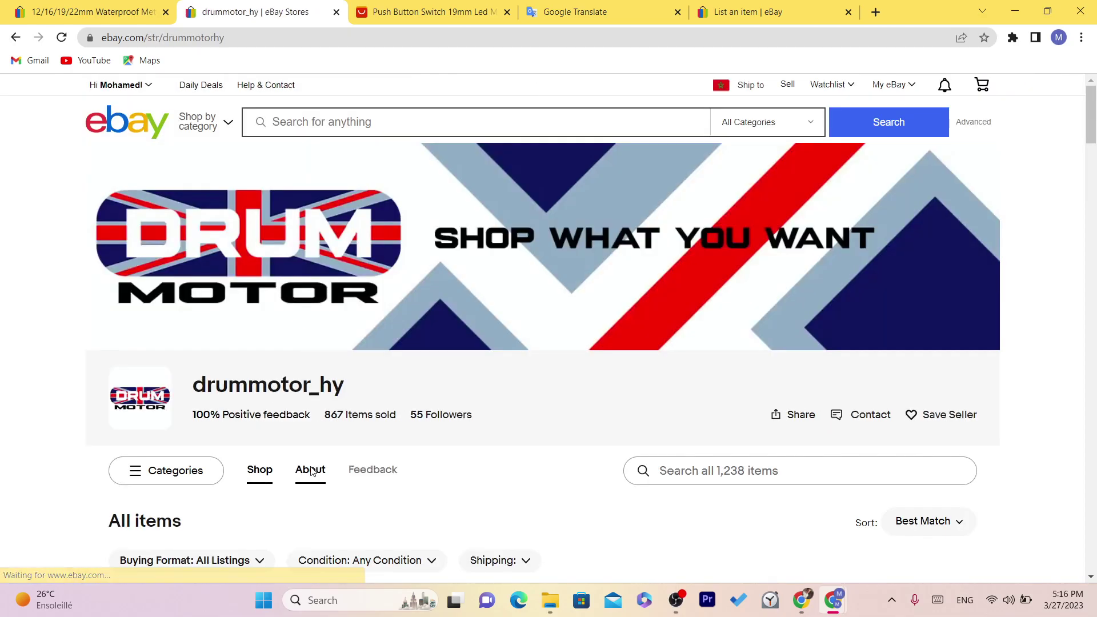
{"action": "scroll", "coordinate": [431, 313], "scroll_direction": "down", "scroll_amount": 4}
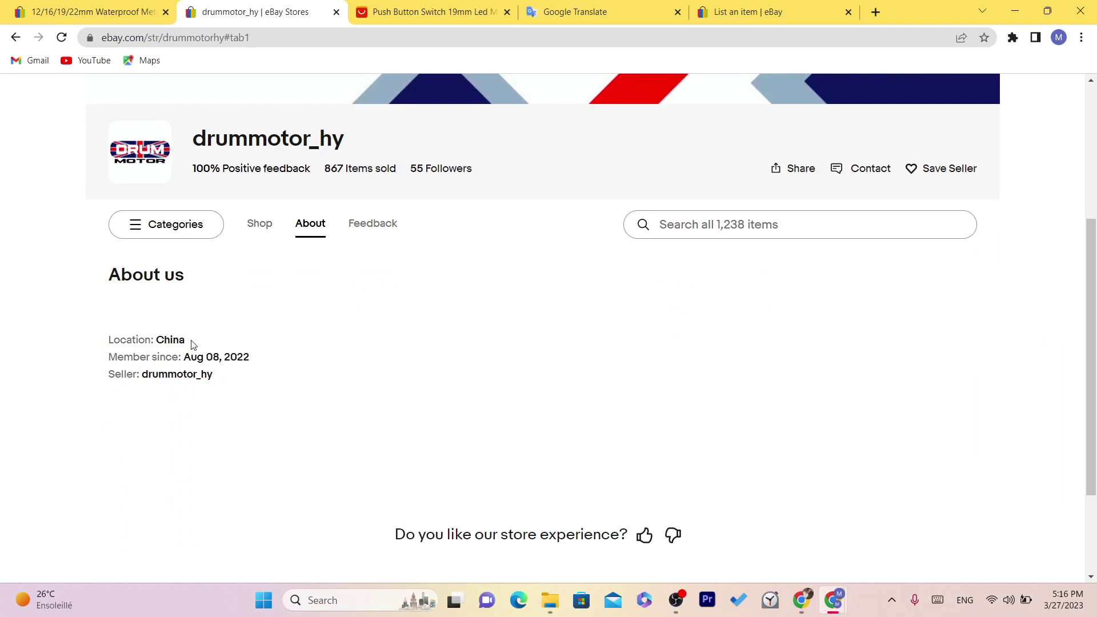
{"action": "left_click_drag", "start_coordinate": [186, 341], "coordinate": [154, 340]}
- Go back to the eBay search results and look through more push button switch listings
{"action": "left_click", "coordinate": [17, 6]}
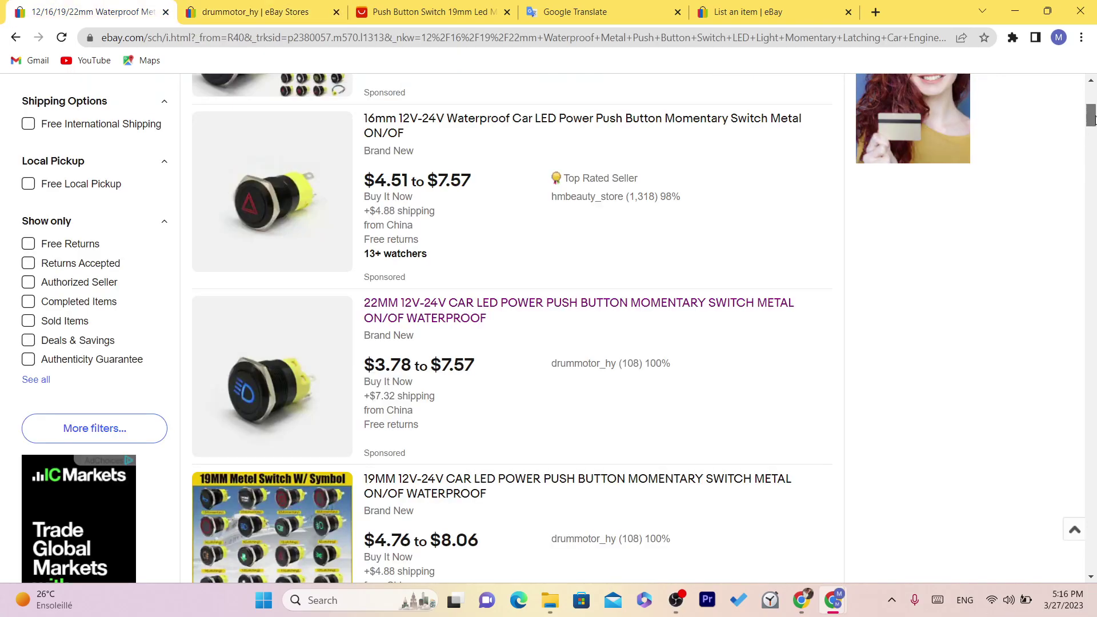
{"action": "left_click_drag", "start_coordinate": [1091, 119], "coordinate": [1091, 123]}
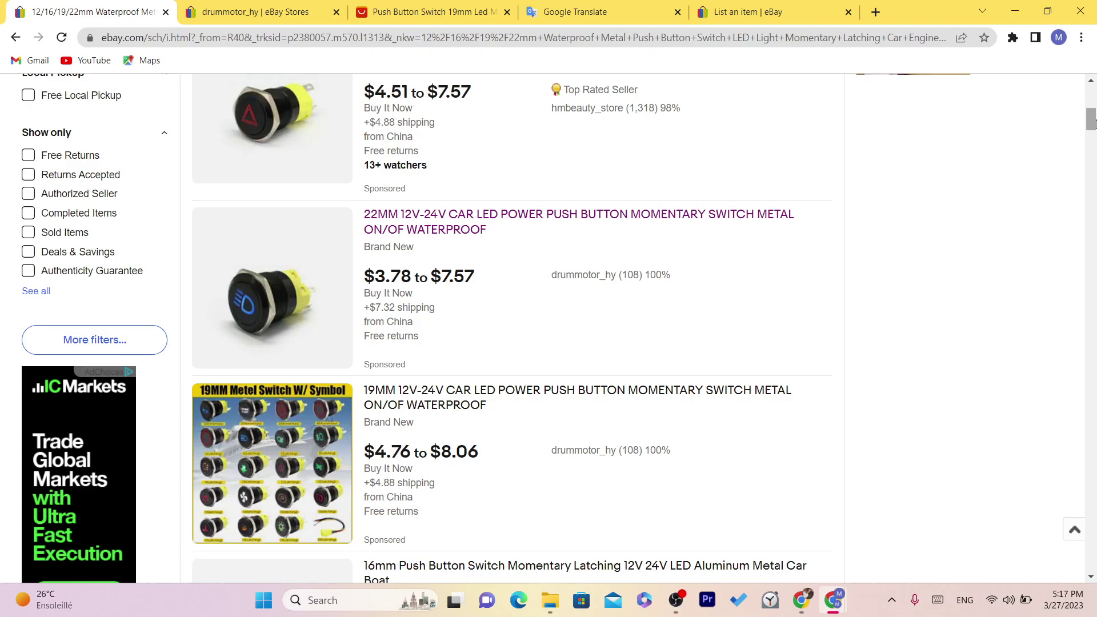
- Look through further push button results, check the 2Pcs 19mm Symbol Metal Push Button Switch listing, and close it
{"action": "left_click_drag", "start_coordinate": [1091, 123], "coordinate": [1091, 162]}
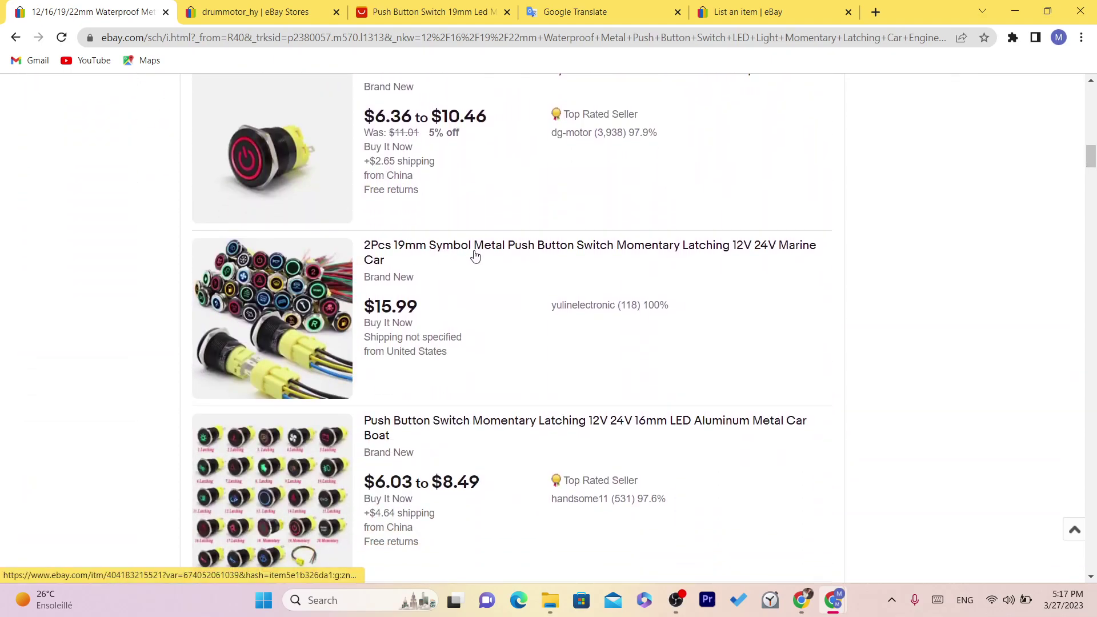
{"action": "mouse_move", "coordinate": [1091, 163]}
{"action": "left_mouse_down"}
{"action": "mouse_move", "coordinate": [1091, 137]}
{"action": "mouse_move", "coordinate": [1091, 158]}
{"action": "left_mouse_up"}
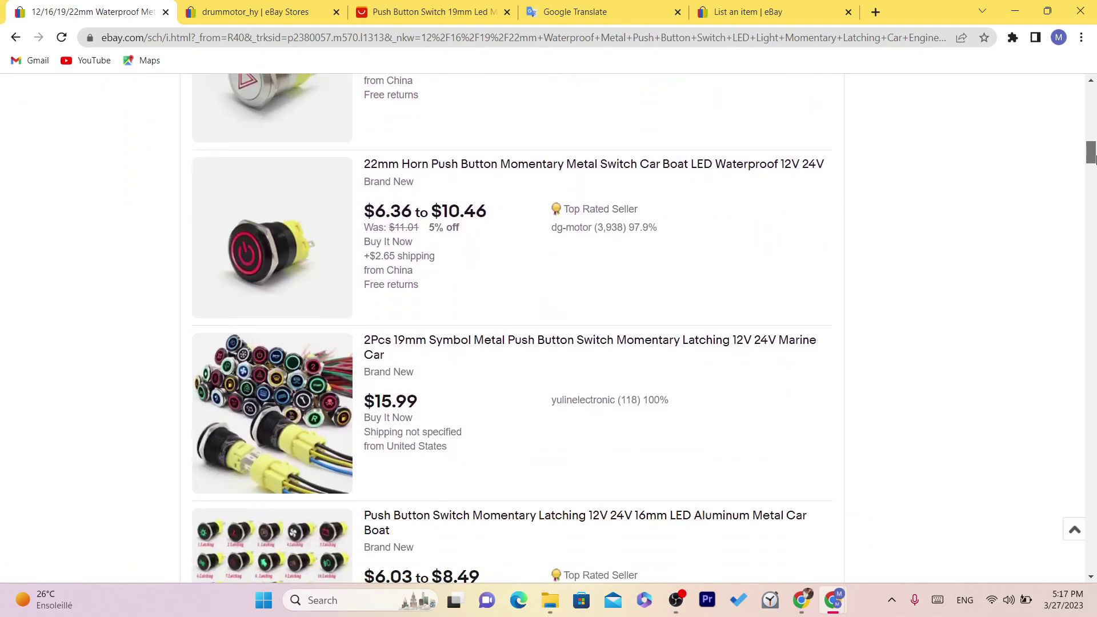
{"action": "left_click", "coordinate": [486, 342]}
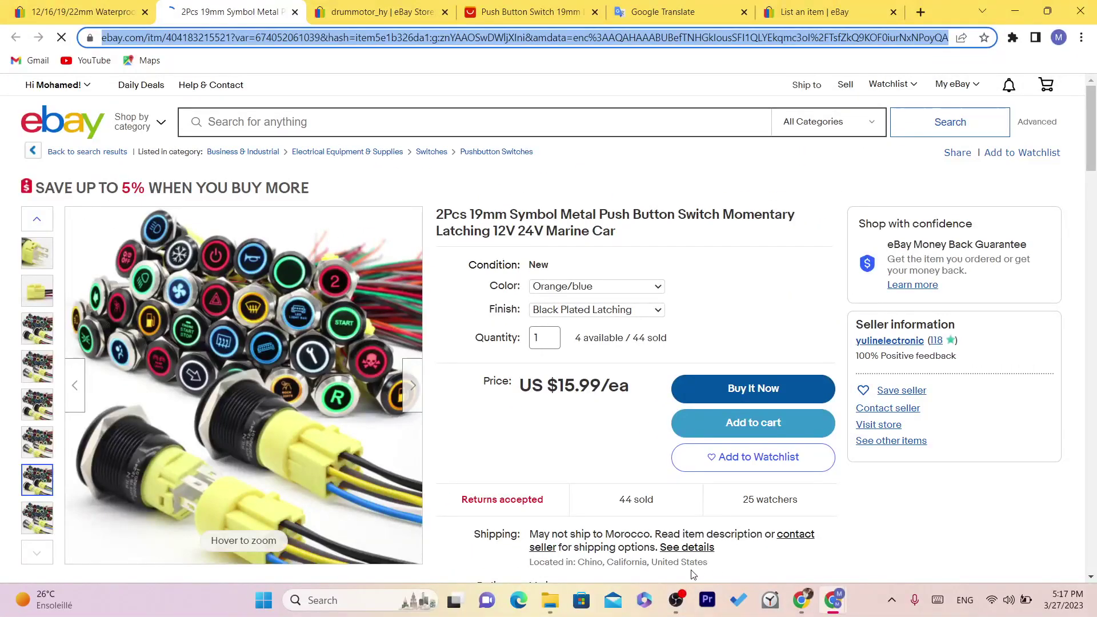
{"action": "left_click", "coordinate": [694, 576]}
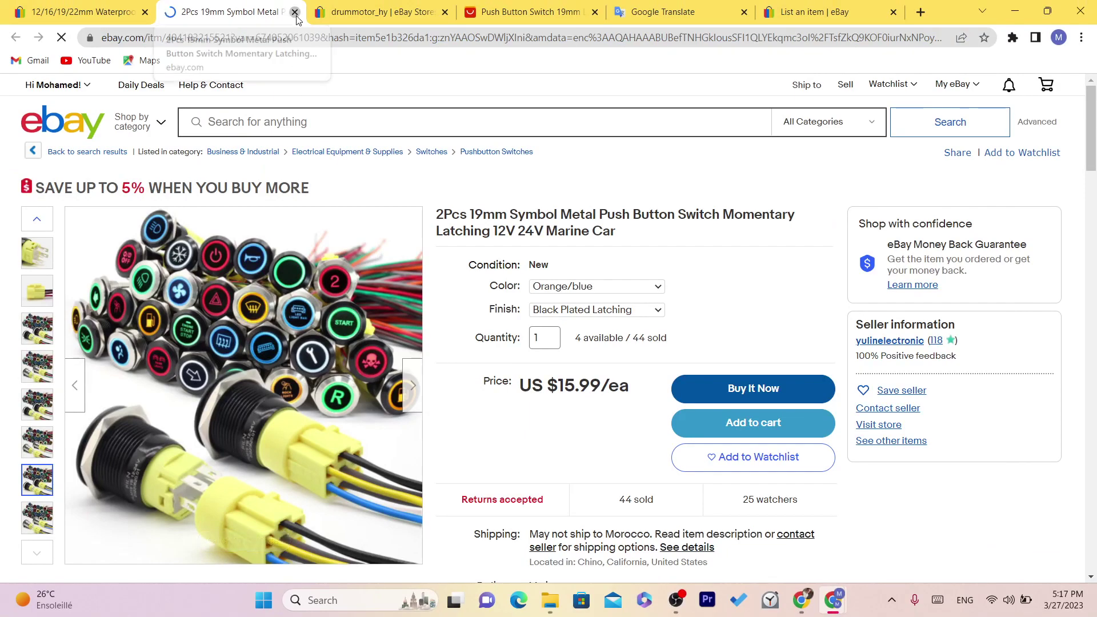
{"action": "left_click", "coordinate": [294, 12]}
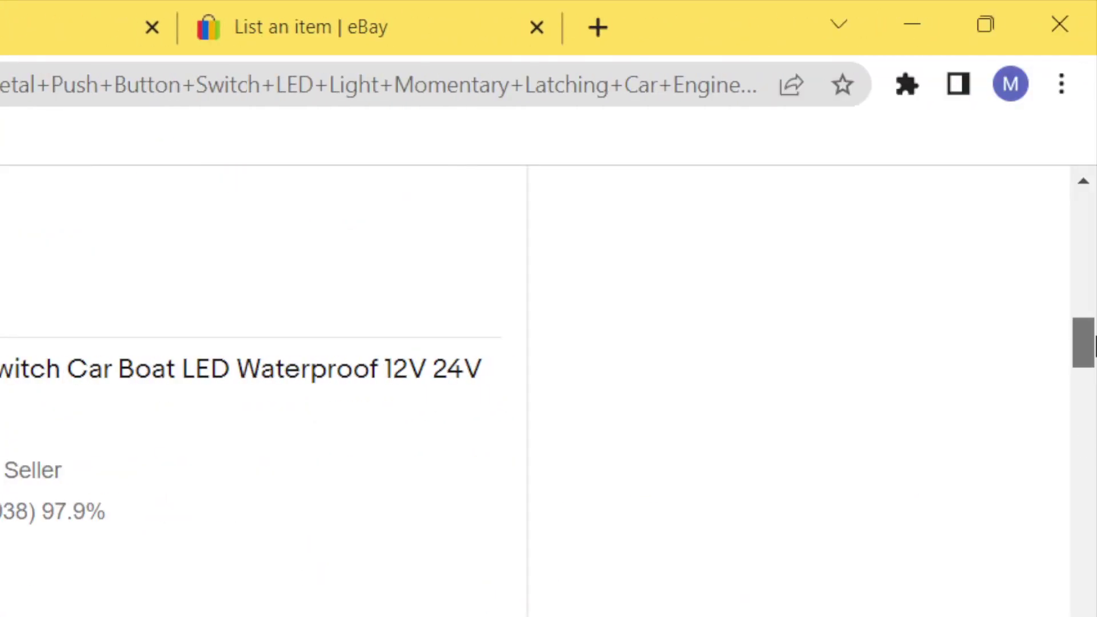
- Open the 16mm 12V LED ON OFF push button switch listing from the search results, and close it
{"action": "left_click_drag", "start_coordinate": [1095, 343], "coordinate": [1095, 388]}
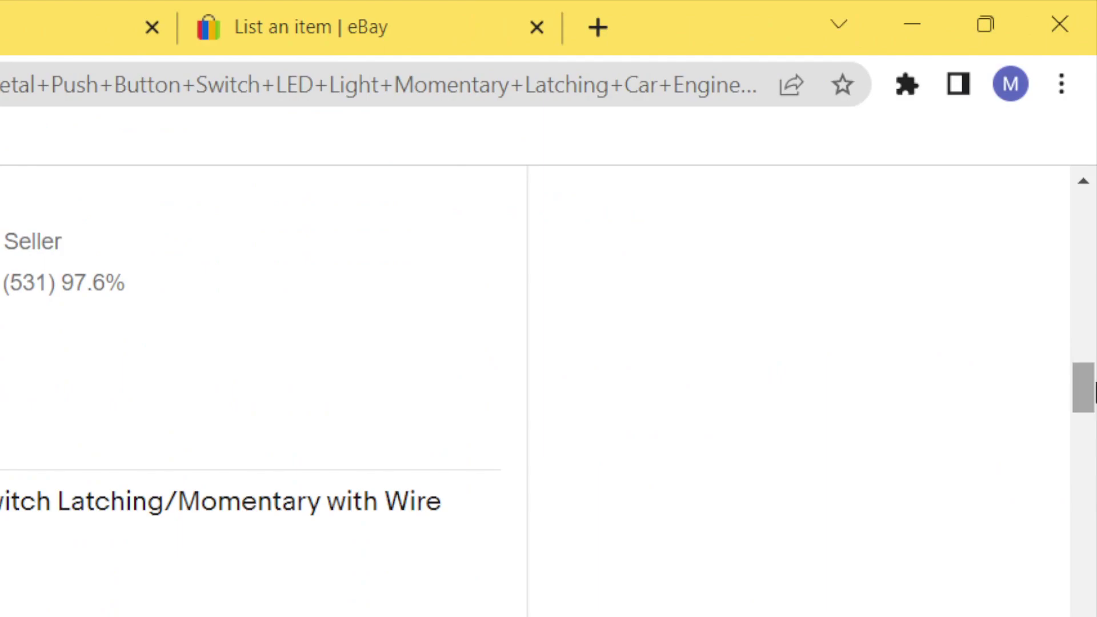
{"action": "left_click", "coordinate": [100, 502]}
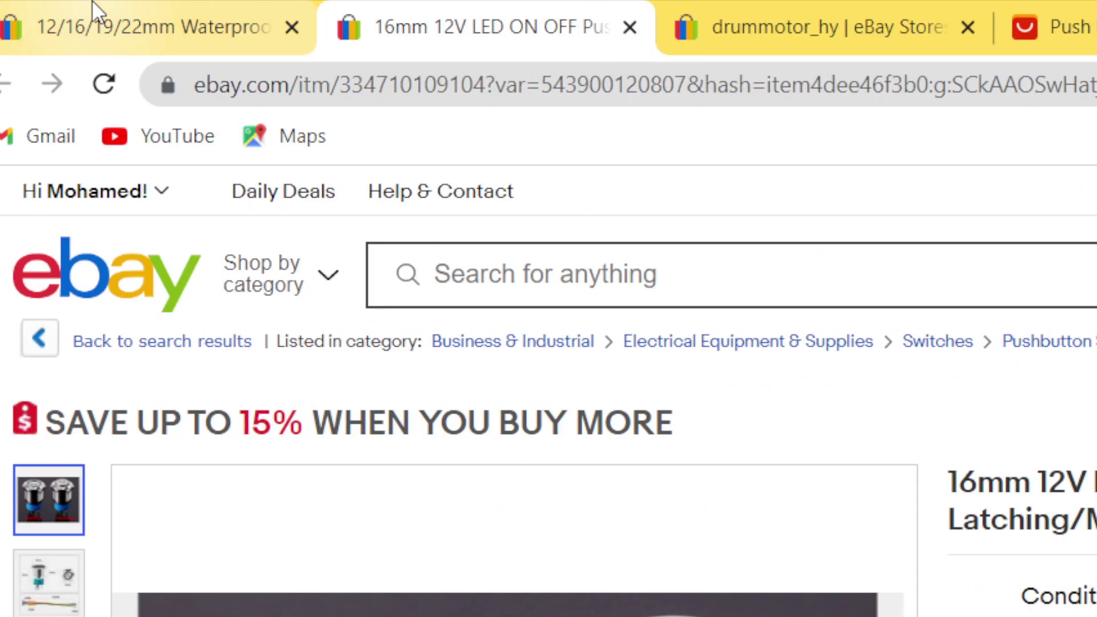
{"action": "left_click", "coordinate": [94, 9]}
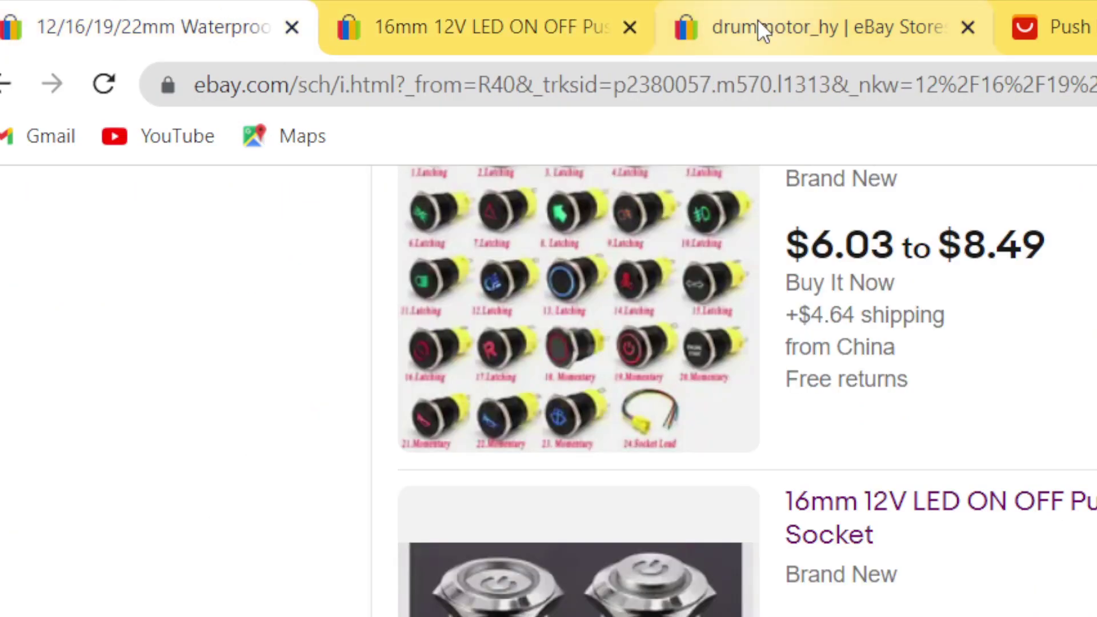
{"action": "left_click", "coordinate": [630, 32]}
- Open the 10MM Metal Push Button Switch LED listing and view its seller's location in the profile's About section
{"action": "left_click_drag", "start_coordinate": [1092, 404], "coordinate": [1094, 440]}
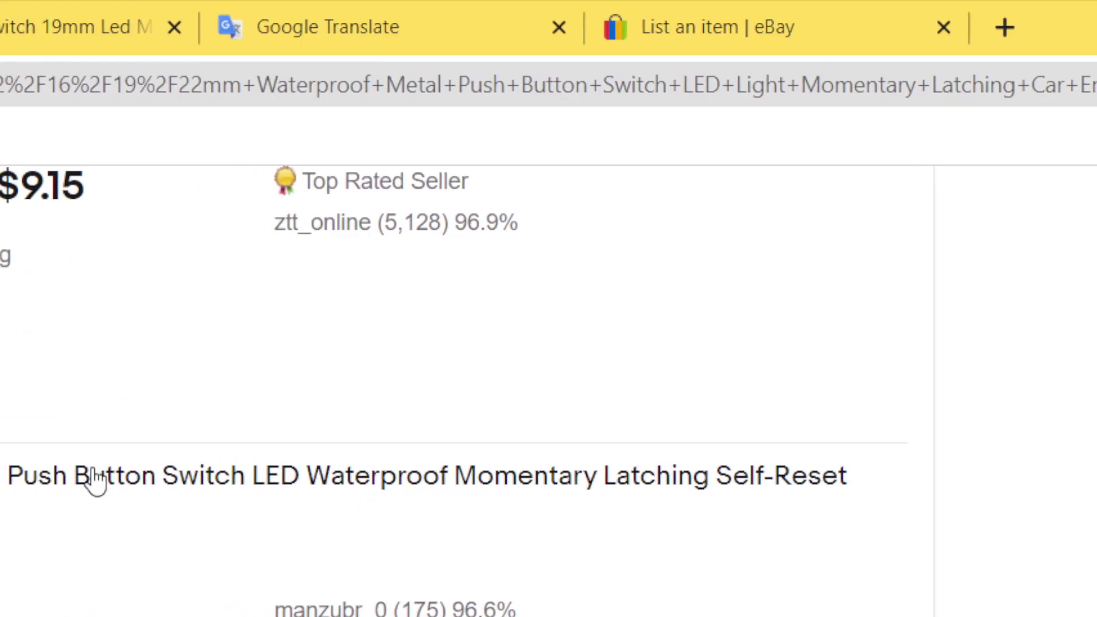
{"action": "left_click", "coordinate": [91, 473]}
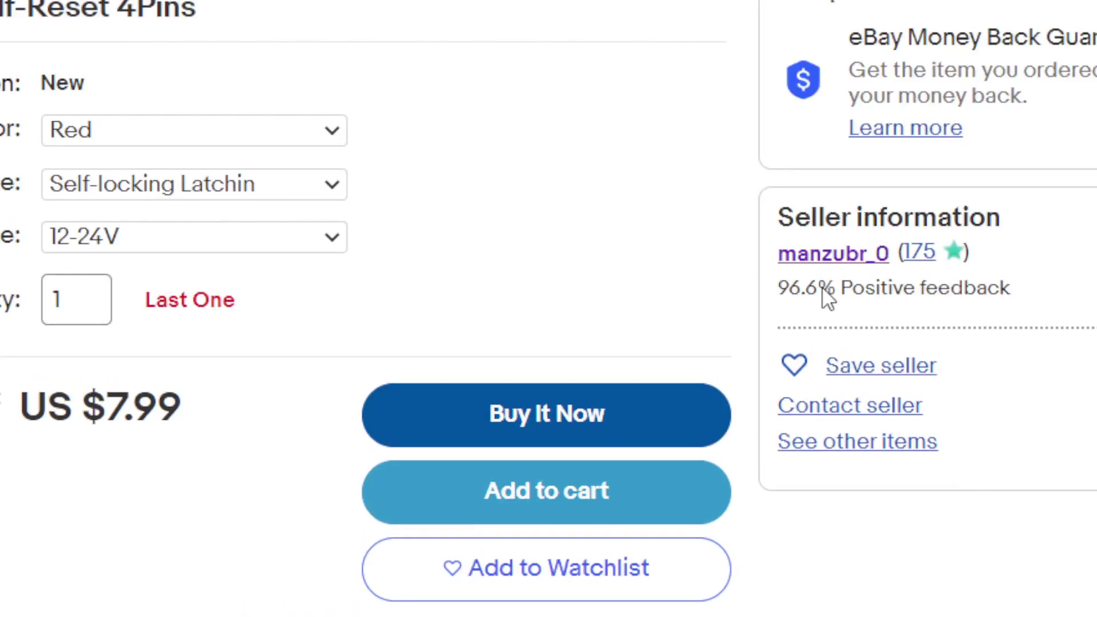
{"action": "left_click", "coordinate": [818, 255]}
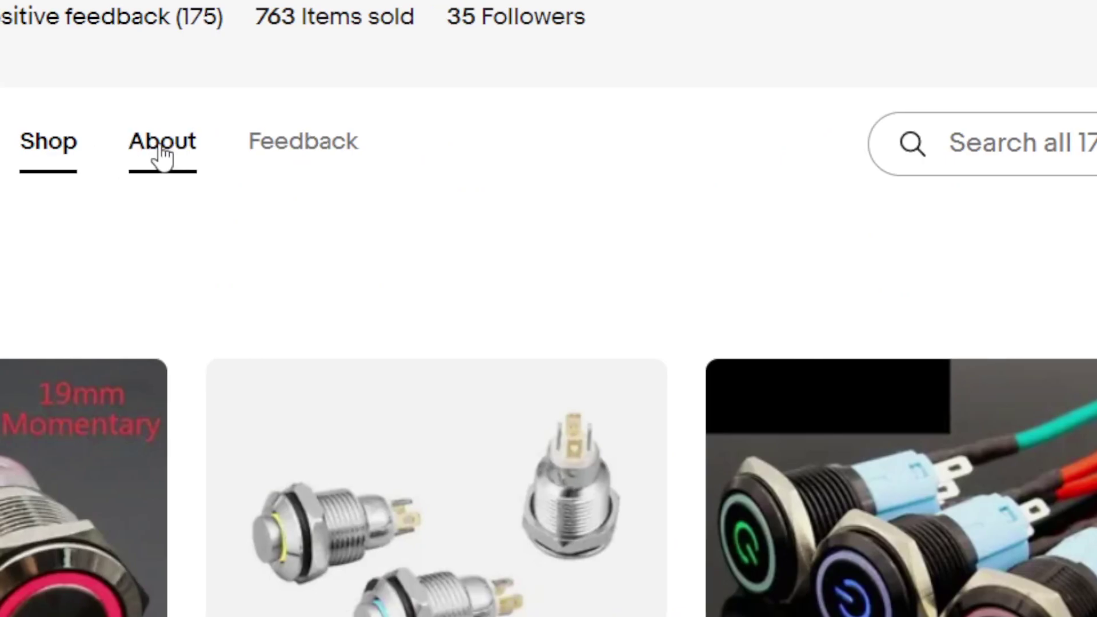
{"action": "left_click", "coordinate": [163, 143]}
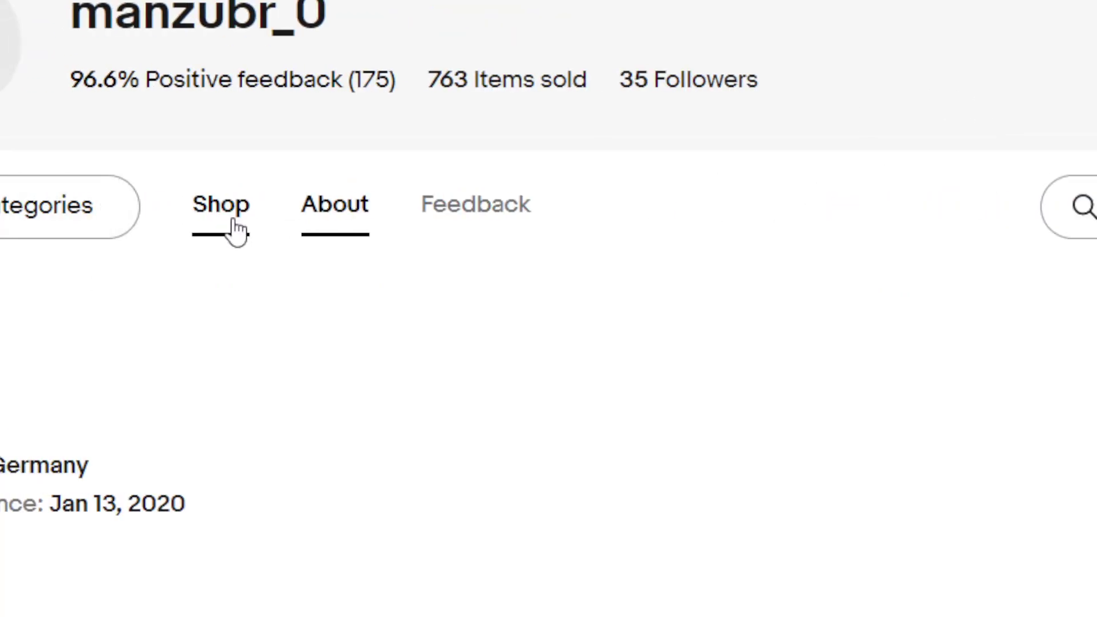
- Go back to the eBay search results and highlight the shipping details of the 10MM Metal Push Button Switch
{"action": "left_click", "coordinate": [37, 81]}
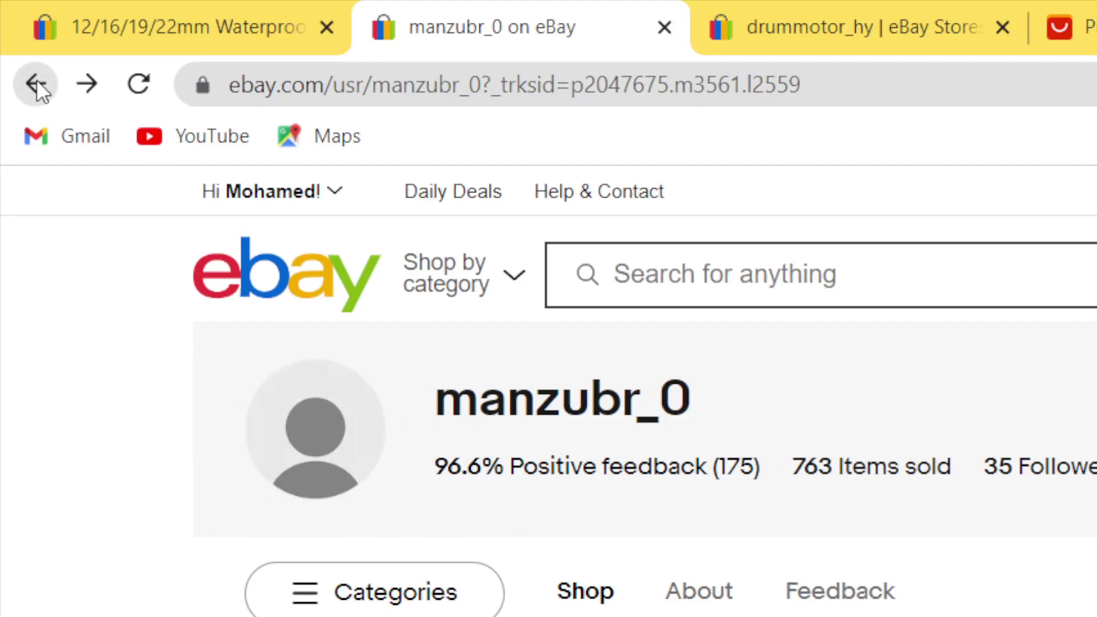
{"action": "left_click", "coordinate": [188, 17]}
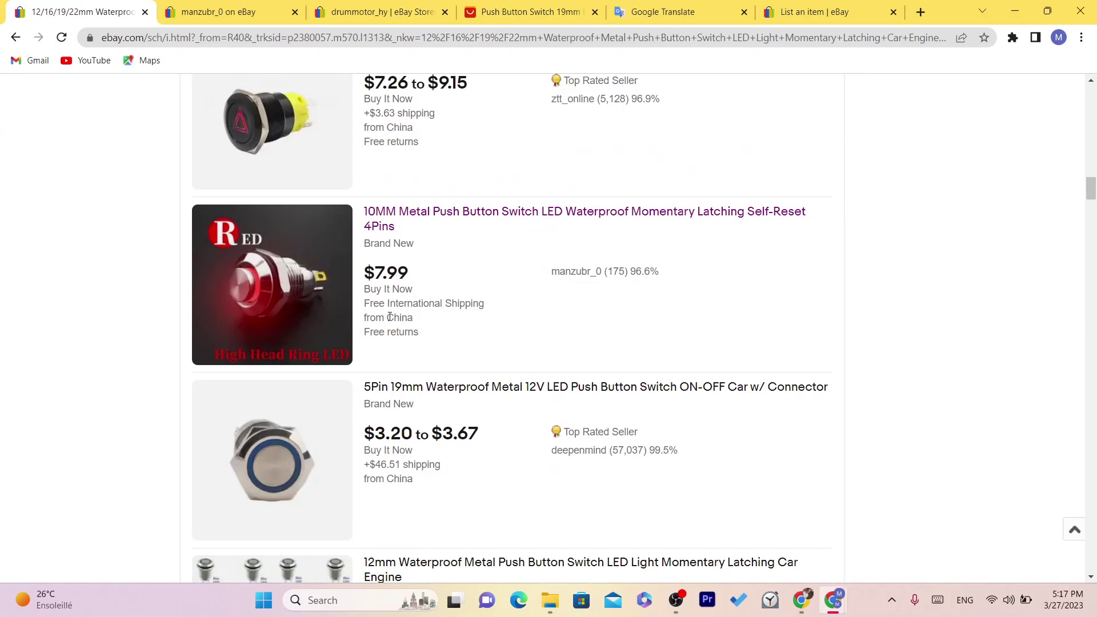
{"action": "left_click_drag", "start_coordinate": [389, 317], "coordinate": [420, 308]}
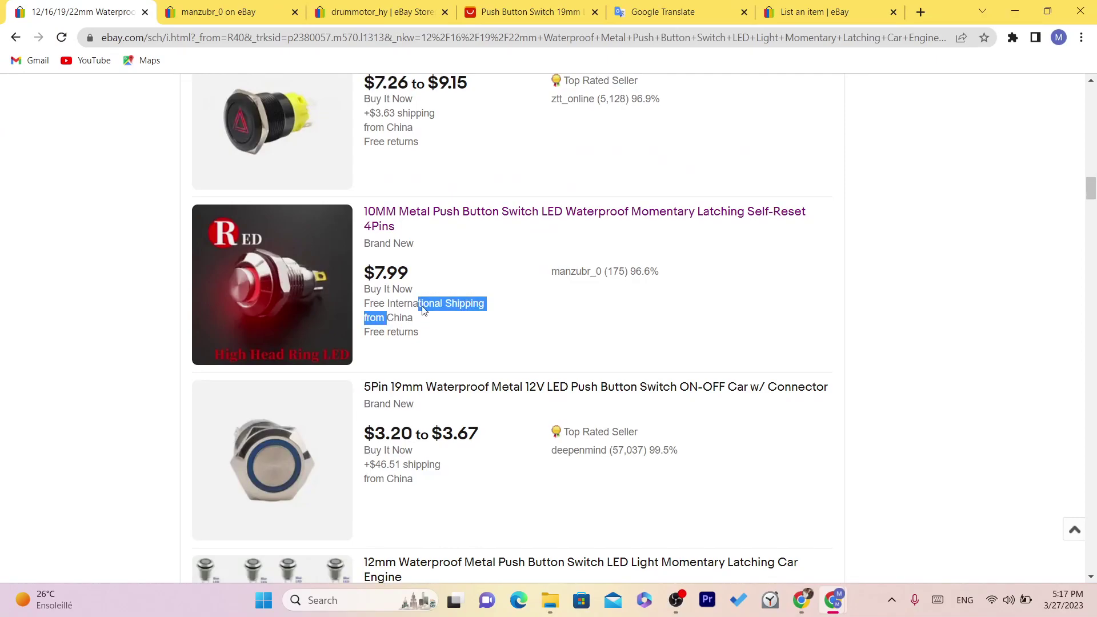
- Reopen the 10MM switch listing and highlight the location in its seller's About section
{"action": "left_click", "coordinate": [405, 215]}
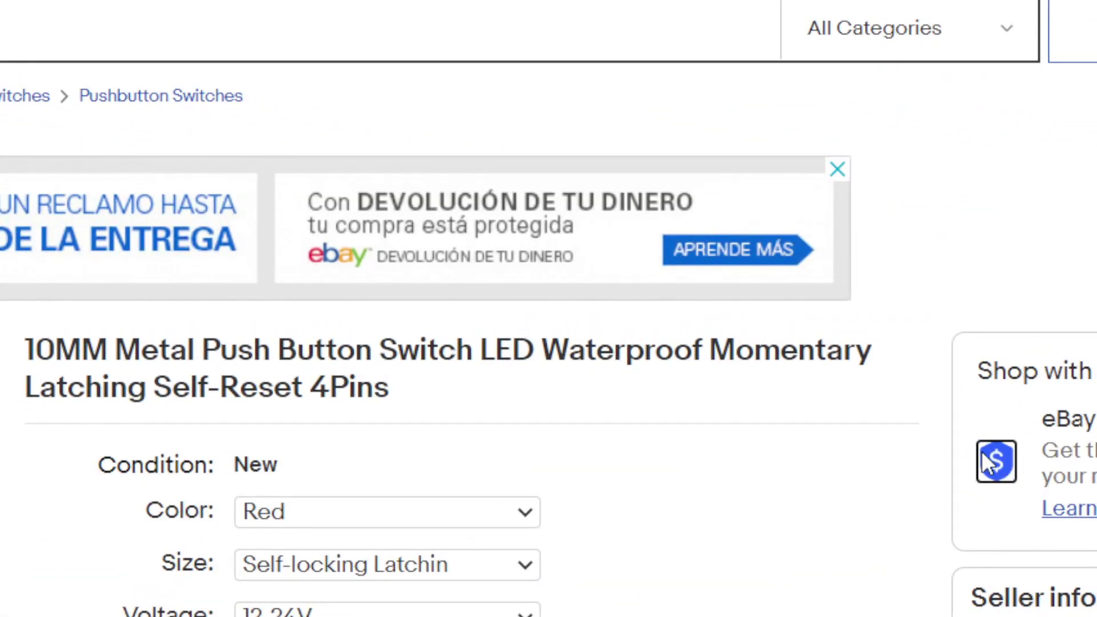
{"action": "left_click", "coordinate": [1005, 534]}
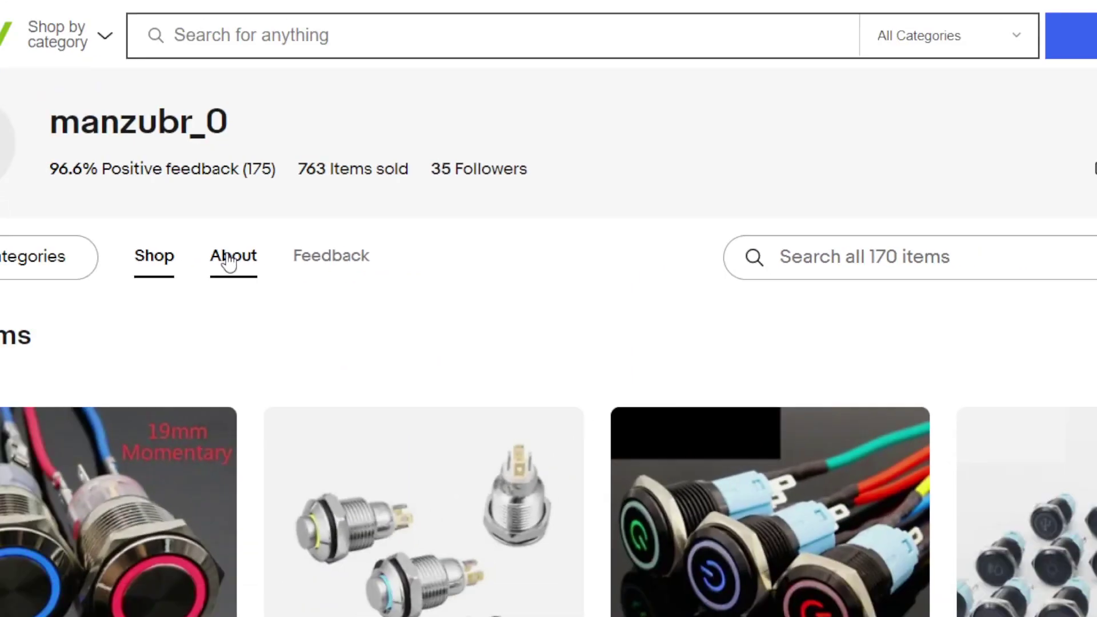
{"action": "left_click", "coordinate": [228, 261]}
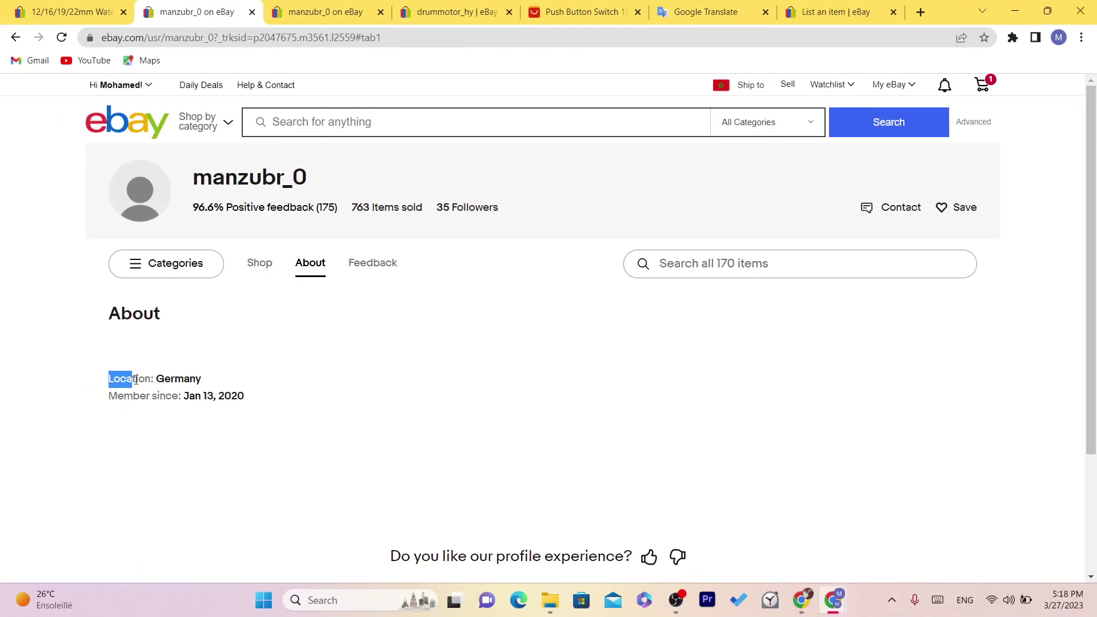
{"action": "left_click_drag", "start_coordinate": [136, 380], "coordinate": [212, 381]}
{"action": "left_click", "coordinate": [213, 381]}
- Browse the shop of the 10MM switch's seller and open the full list of the seller's items
{"action": "left_click", "coordinate": [628, 8]}
{"action": "left_click", "coordinate": [188, 5]}
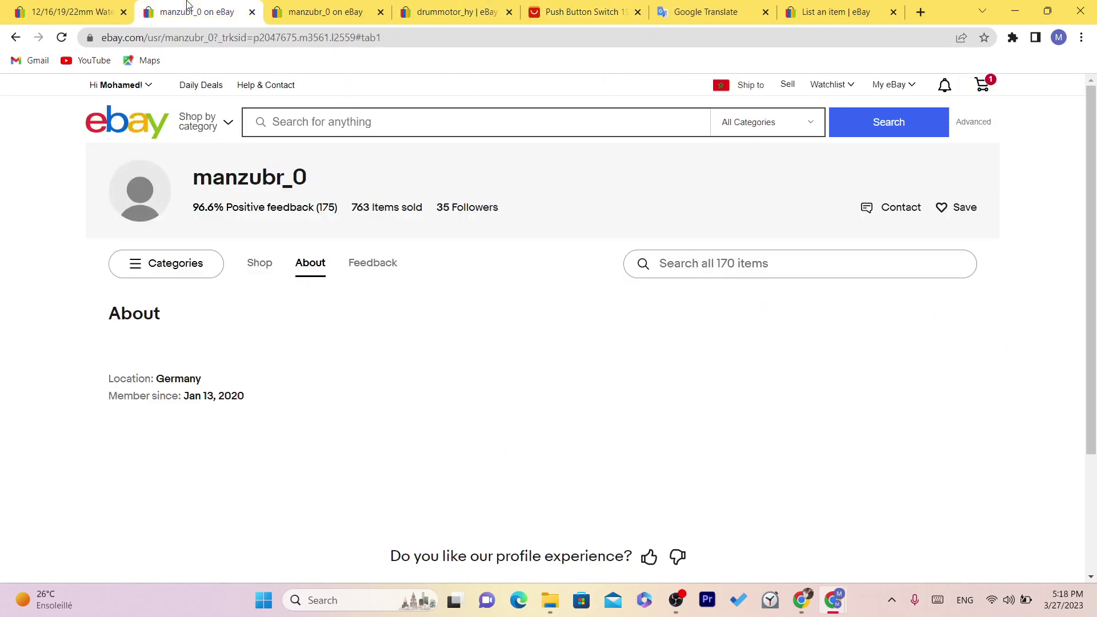
{"action": "left_click", "coordinate": [258, 276]}
{"action": "left_click_drag", "start_coordinate": [1095, 90], "coordinate": [1095, 489]}
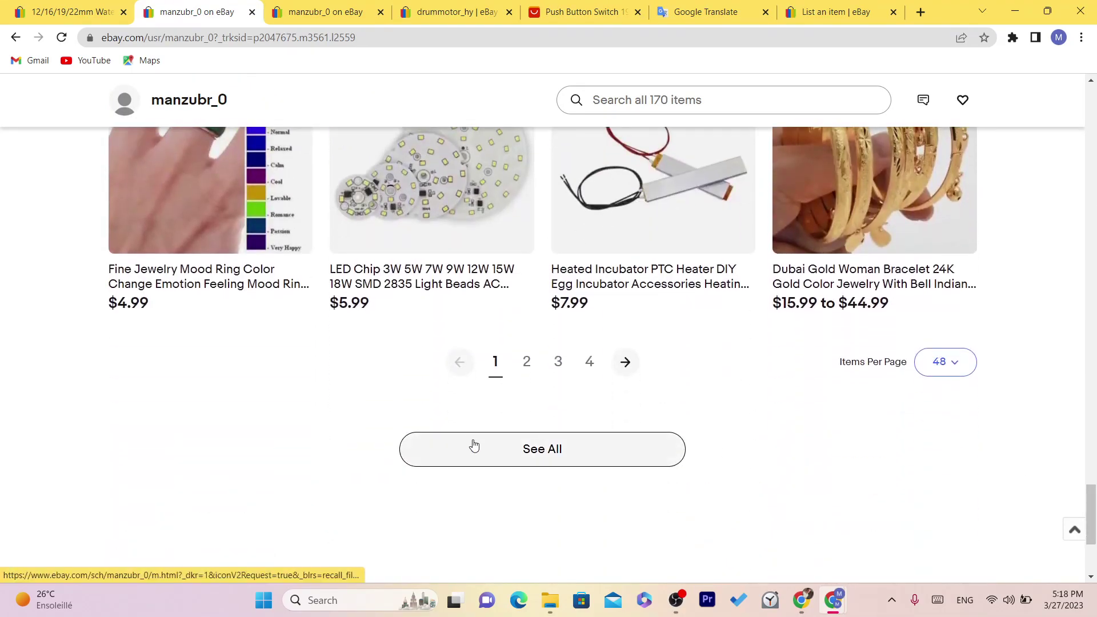
{"action": "left_click", "coordinate": [518, 455]}
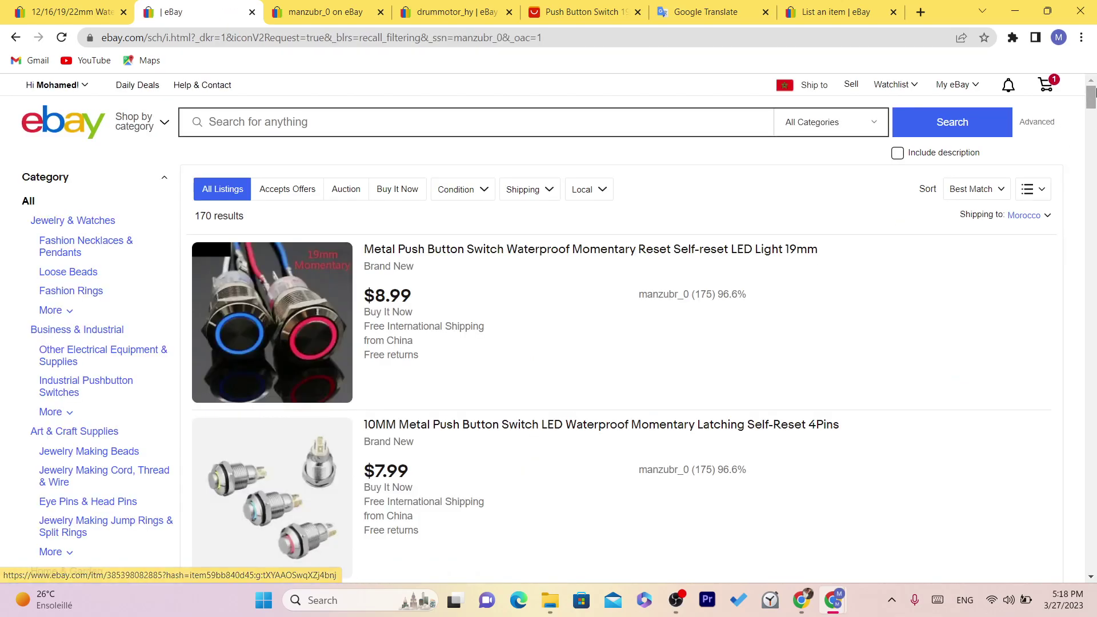
- Look through the seller's listings and filter them to show only Sold Items
{"action": "left_click_drag", "start_coordinate": [1093, 99], "coordinate": [1092, 129]}
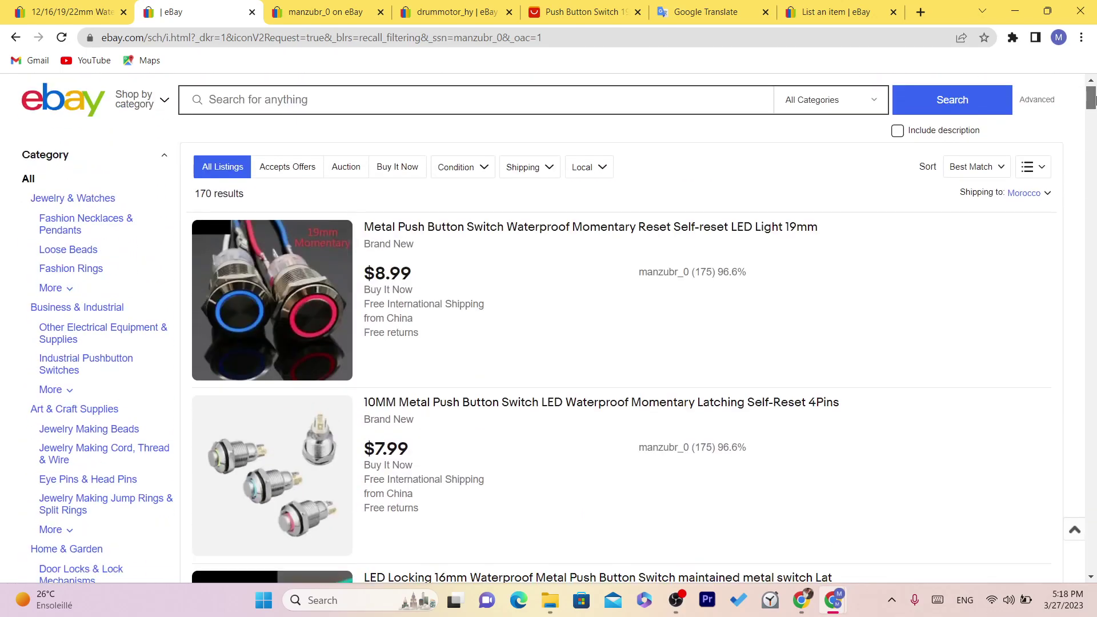
{"action": "scroll", "coordinate": [543, 176], "scroll_direction": "down", "scroll_amount": 1}
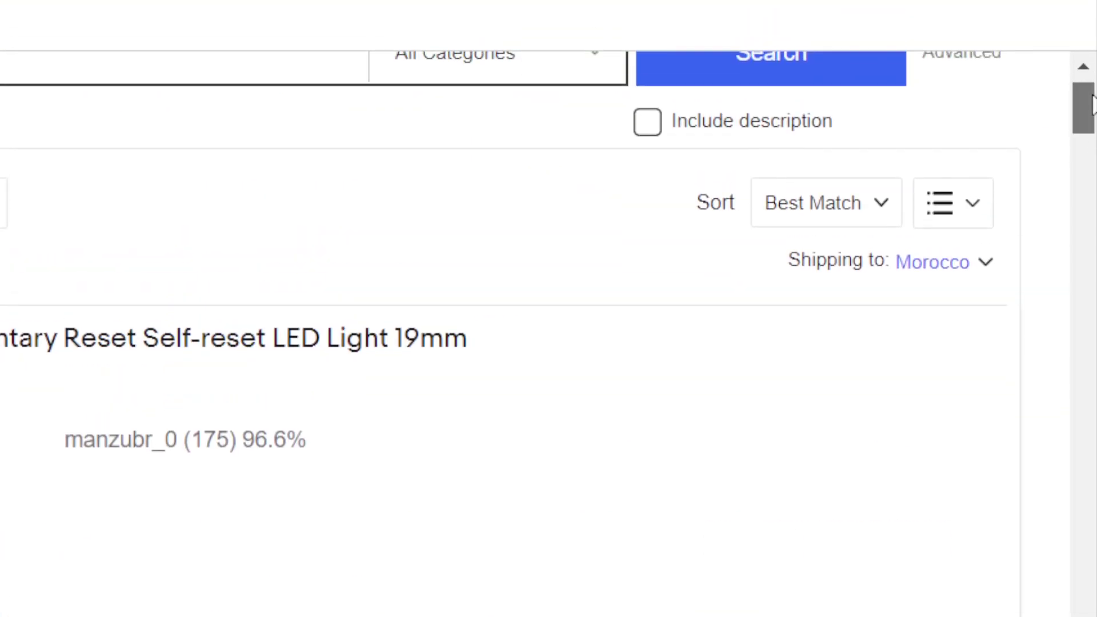
{"action": "left_click_drag", "start_coordinate": [1088, 111], "coordinate": [1094, 240]}
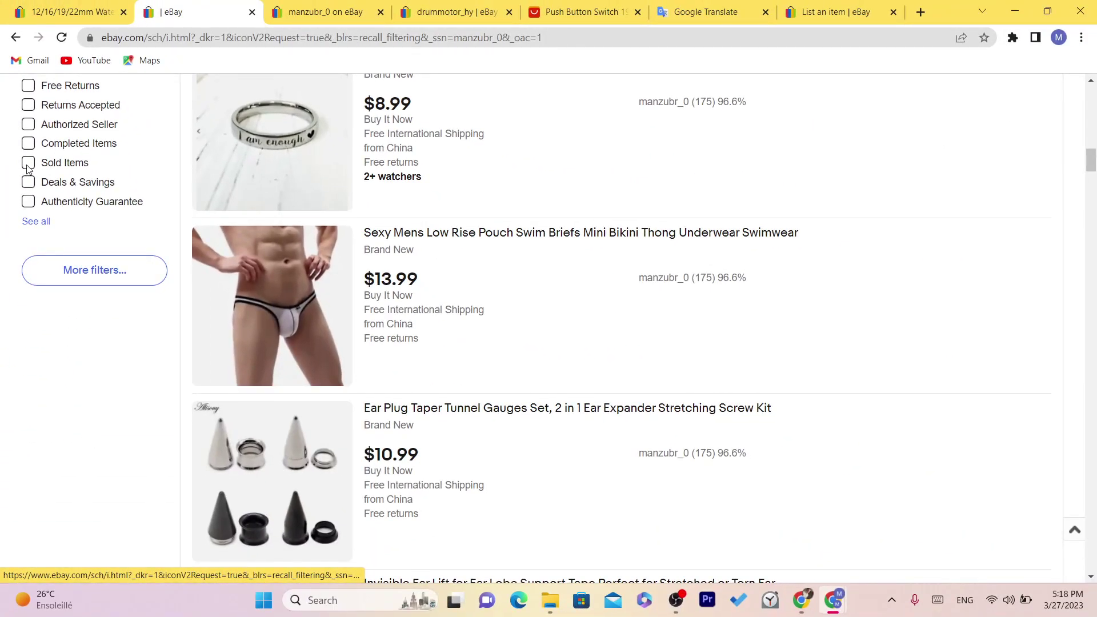
{"action": "left_click", "coordinate": [28, 163]}
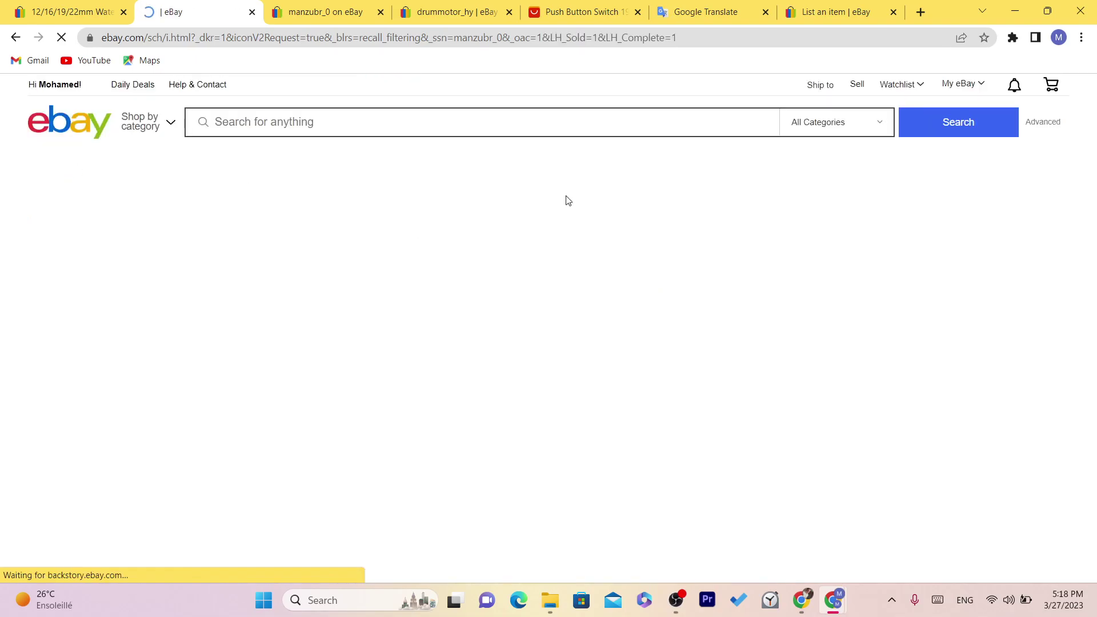
- Open the sold Leather Watch Band Strap listing and highlight its sold quantity and title
{"action": "left_click", "coordinate": [443, 307]}
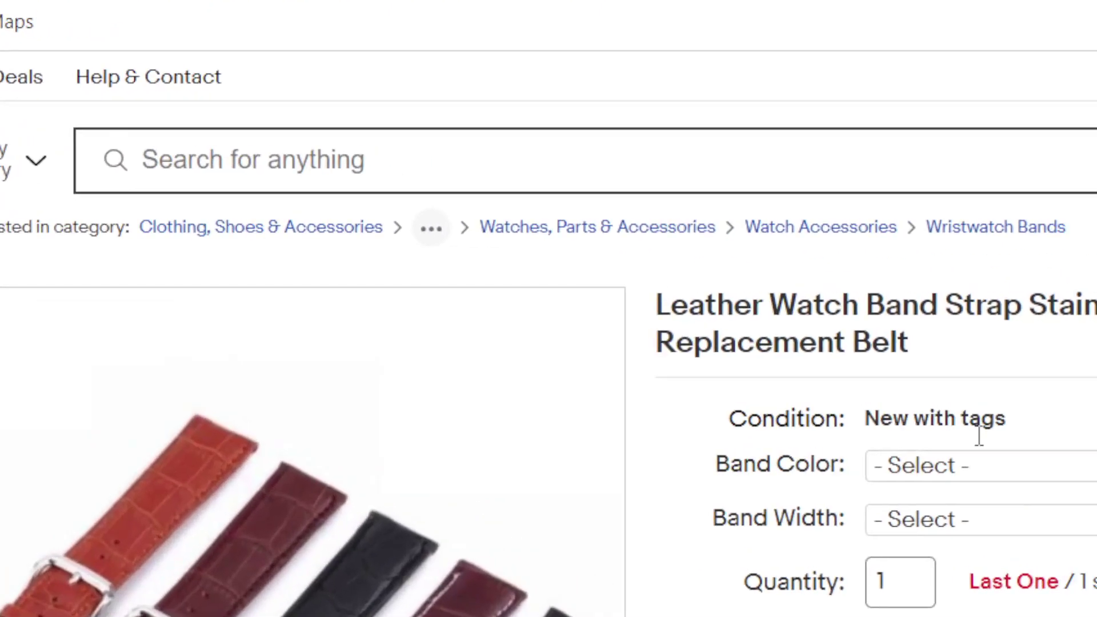
{"action": "left_click_drag", "start_coordinate": [992, 531], "coordinate": [1005, 534]}
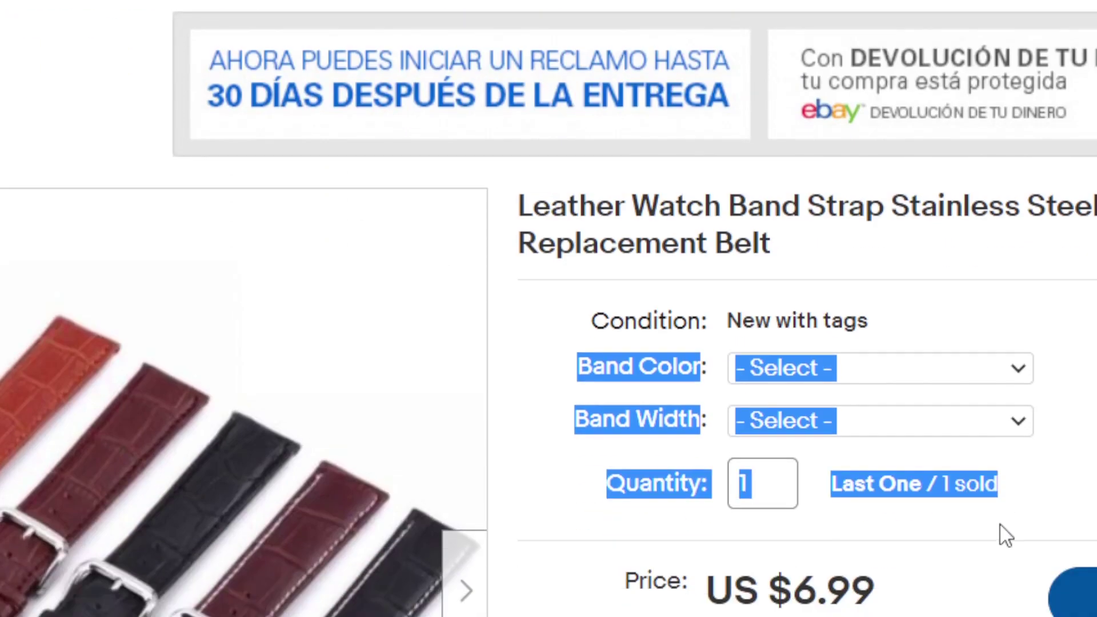
{"action": "triple_click", "coordinate": [1011, 525]}
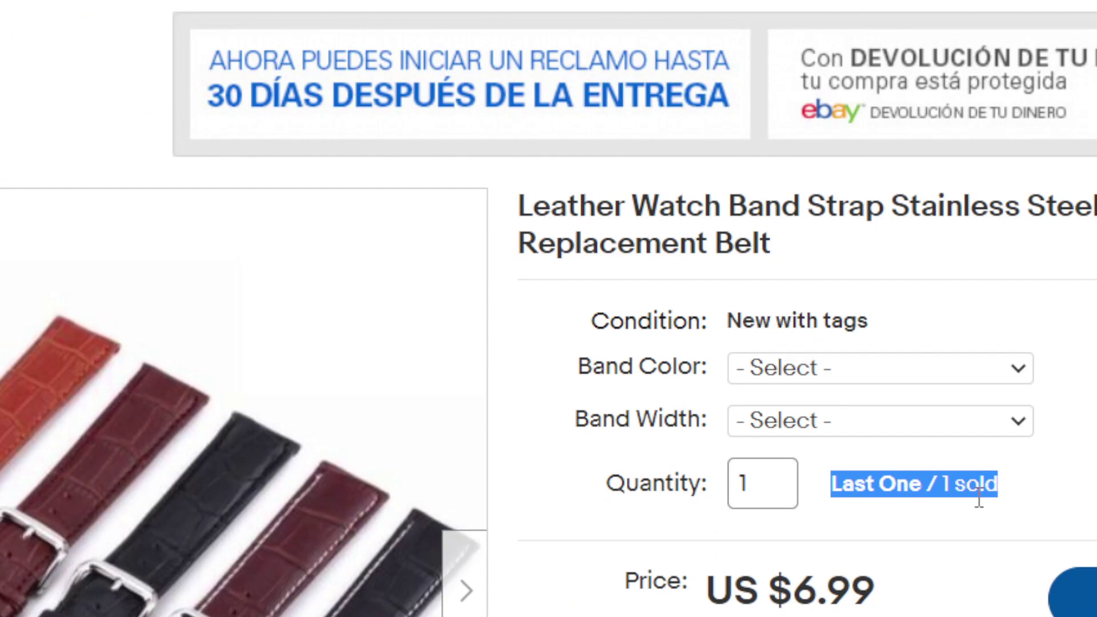
{"action": "left_click", "coordinate": [1017, 504]}
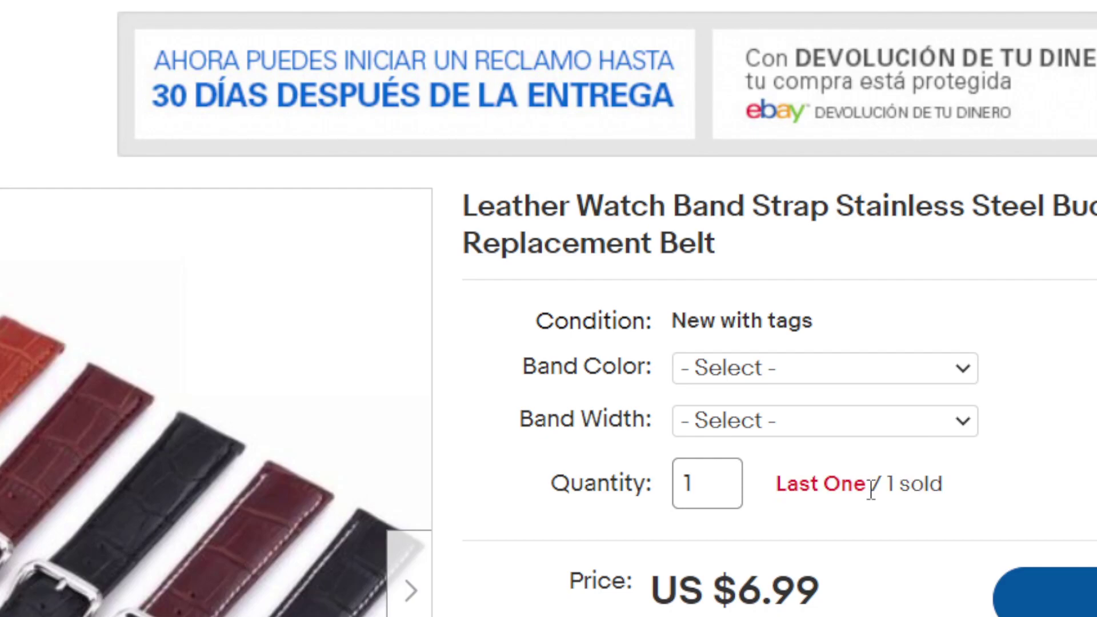
{"action": "left_click_drag", "start_coordinate": [871, 490], "coordinate": [992, 503]}
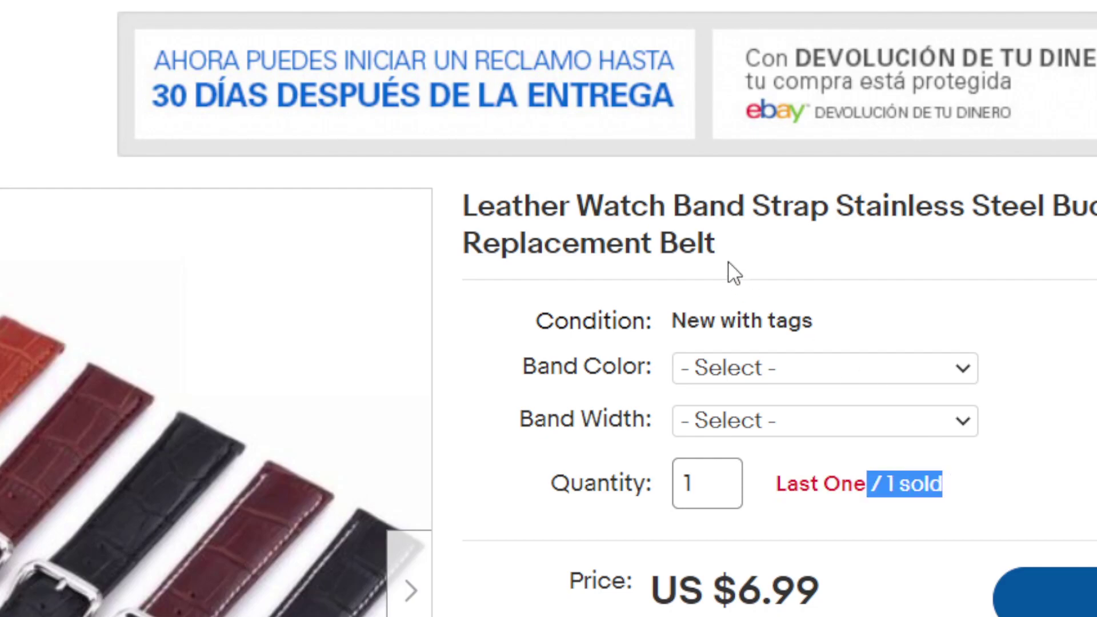
{"action": "triple_click", "coordinate": [687, 212]}
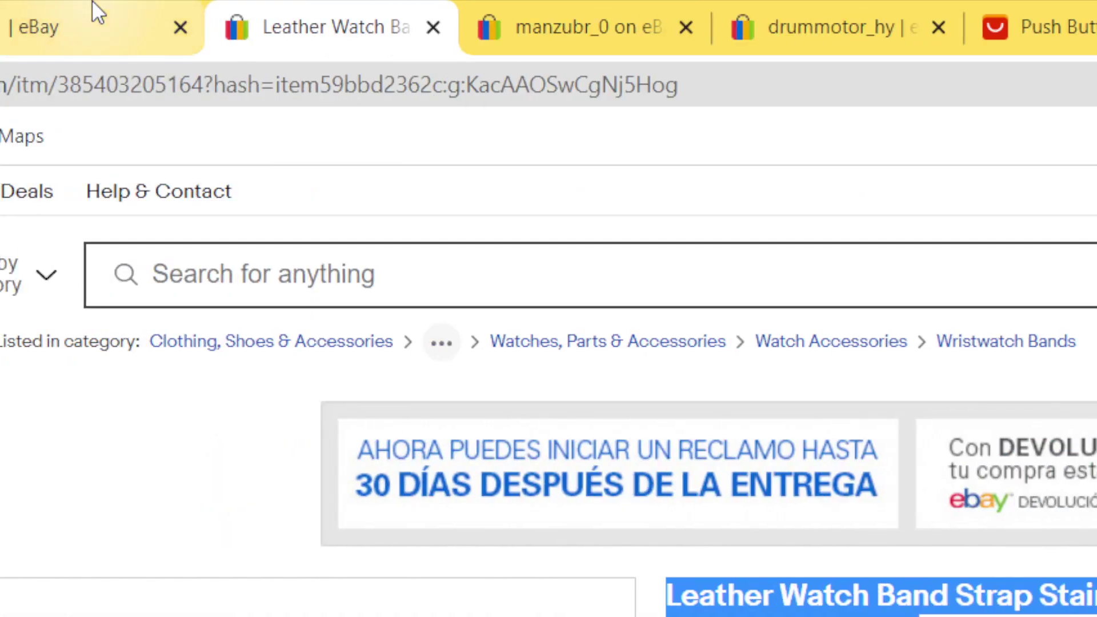
- Return to the seller's sold items and examine the Statement Wine Red Acrylic Chunky Chain necklace listing
{"action": "left_click", "coordinate": [93, 12]}
{"action": "scroll", "coordinate": [673, 534], "scroll_direction": "down", "scroll_amount": 4}
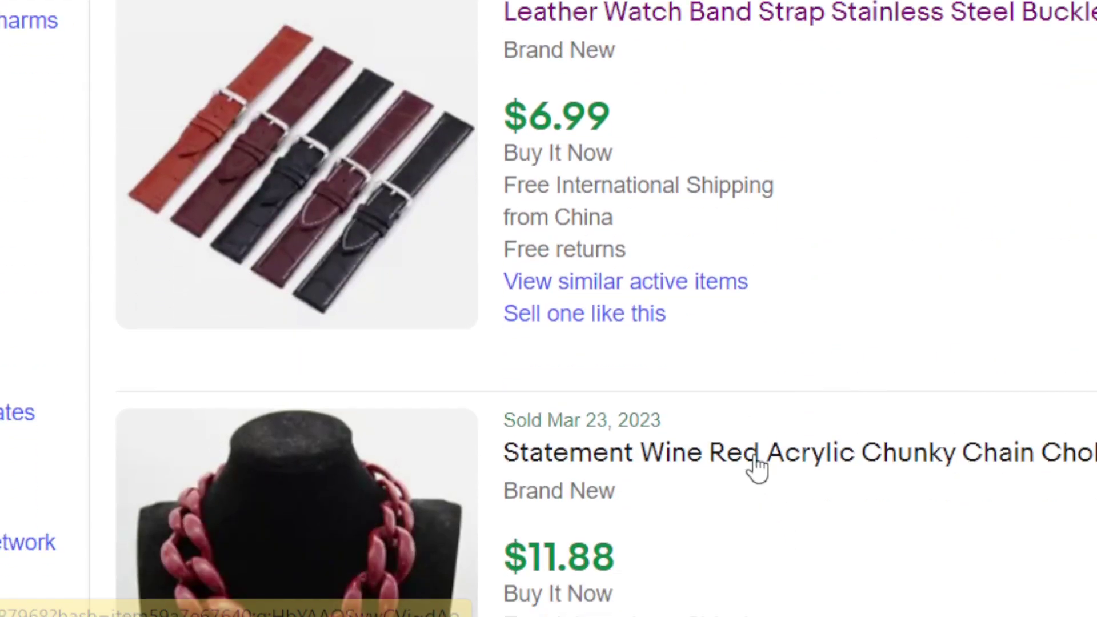
{"action": "left_click", "coordinate": [759, 468]}
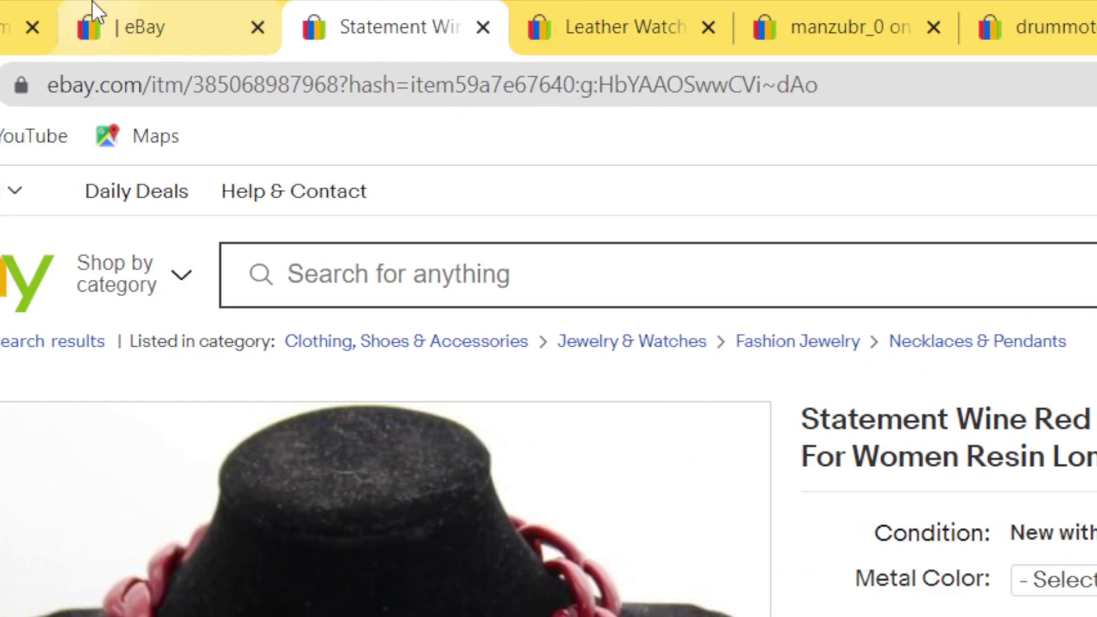
{"action": "left_click", "coordinate": [92, 8]}
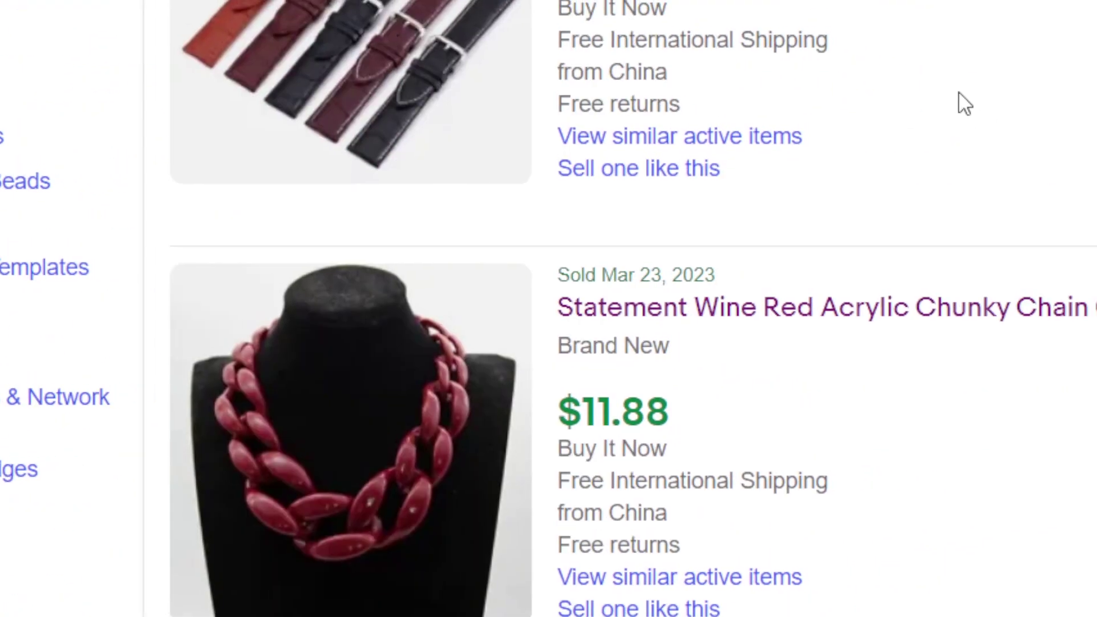
{"action": "left_click", "coordinate": [288, 14]}
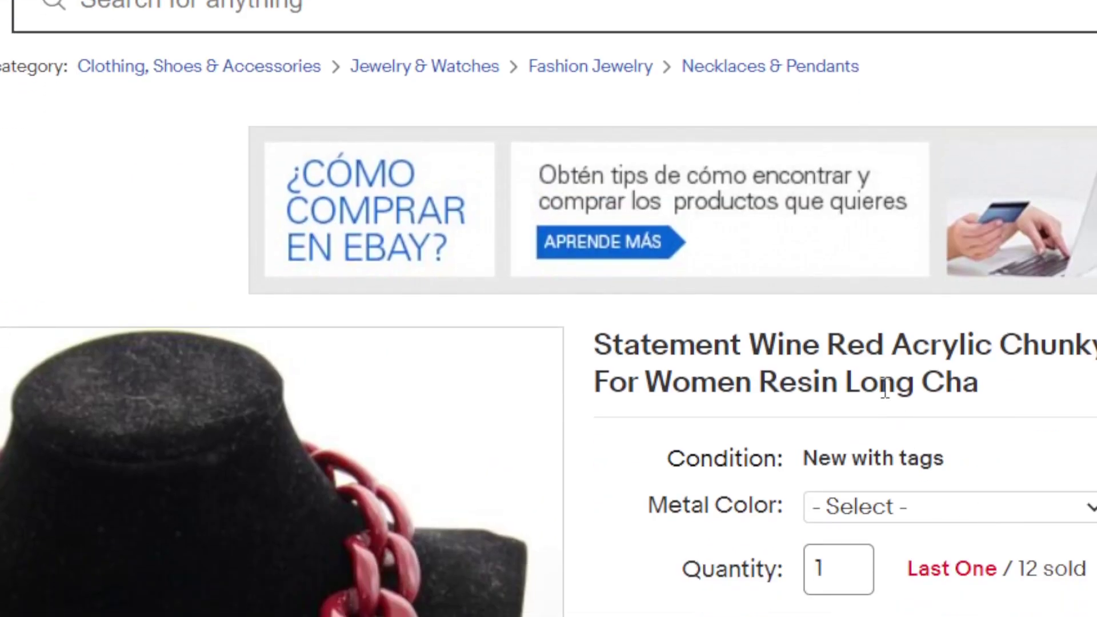
- Highlight the necklace listing's title and sold quantity, and look through the Google Lens matches for its photo
{"action": "triple_click", "coordinate": [889, 561]}
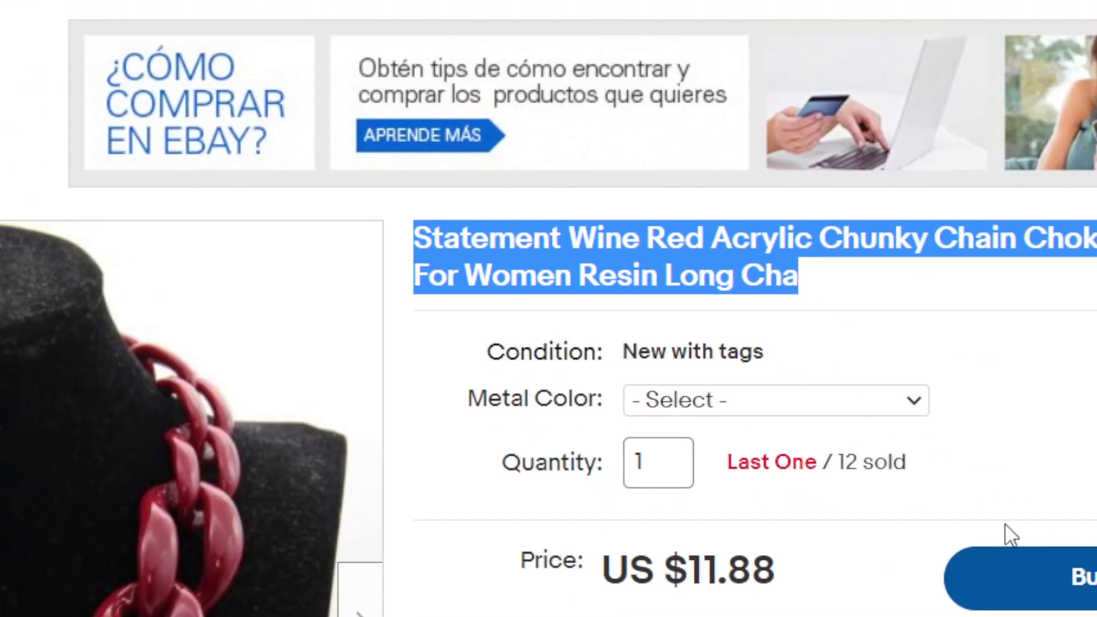
{"action": "left_click", "coordinate": [1096, 616]}
{"action": "left_click_drag", "start_coordinate": [934, 466], "coordinate": [823, 471]}
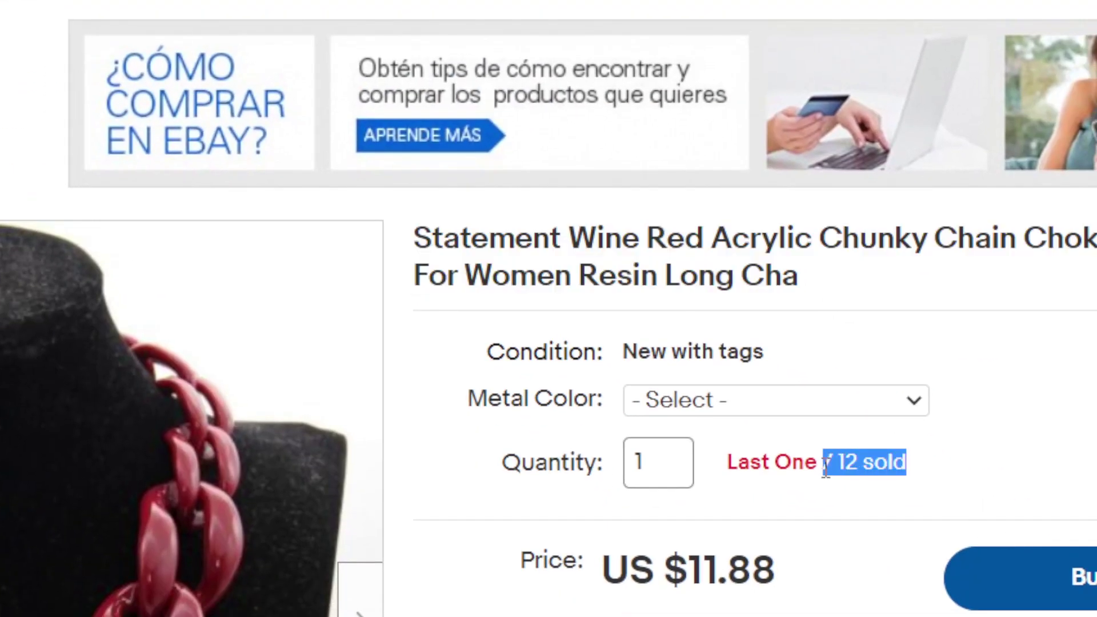
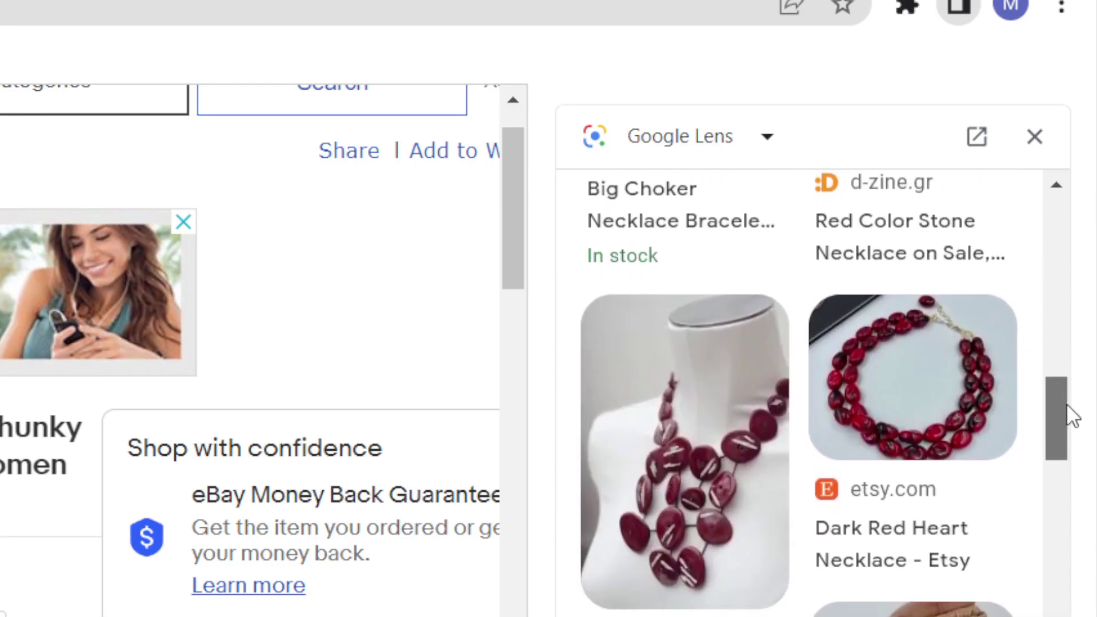
{"action": "left_click_drag", "start_coordinate": [1061, 474], "coordinate": [1076, 527]}
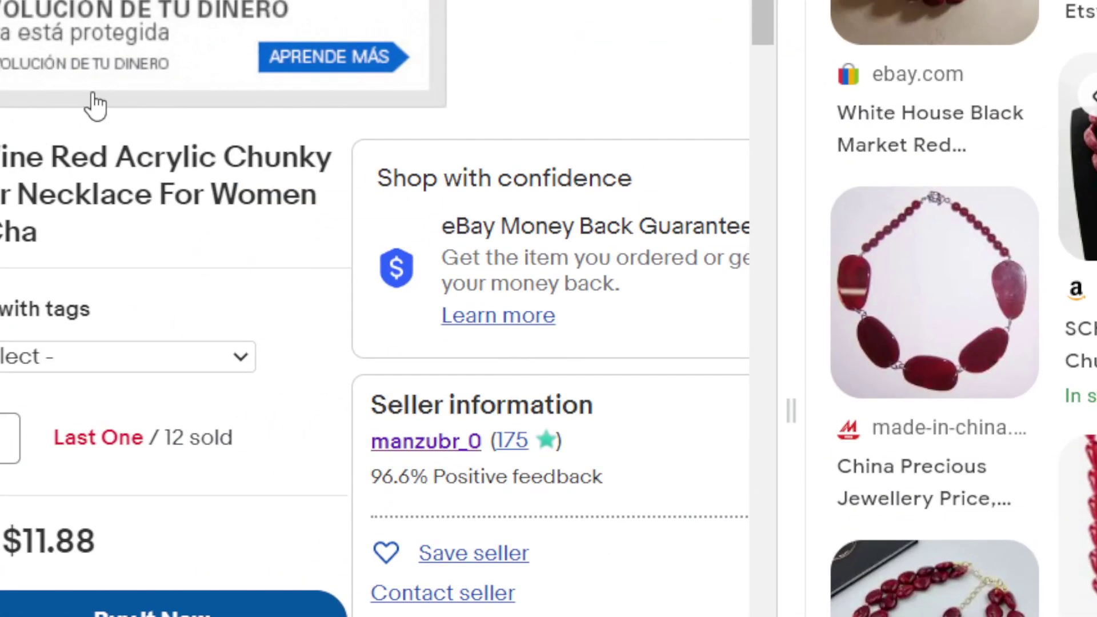
- Copy the eBay necklace listing's title and move the AliExpress tab next to that listing's tab
{"action": "triple_click", "coordinate": [110, 189]}
{"action": "right_click", "coordinate": [111, 189]}
{"action": "left_click", "coordinate": [204, 236]}
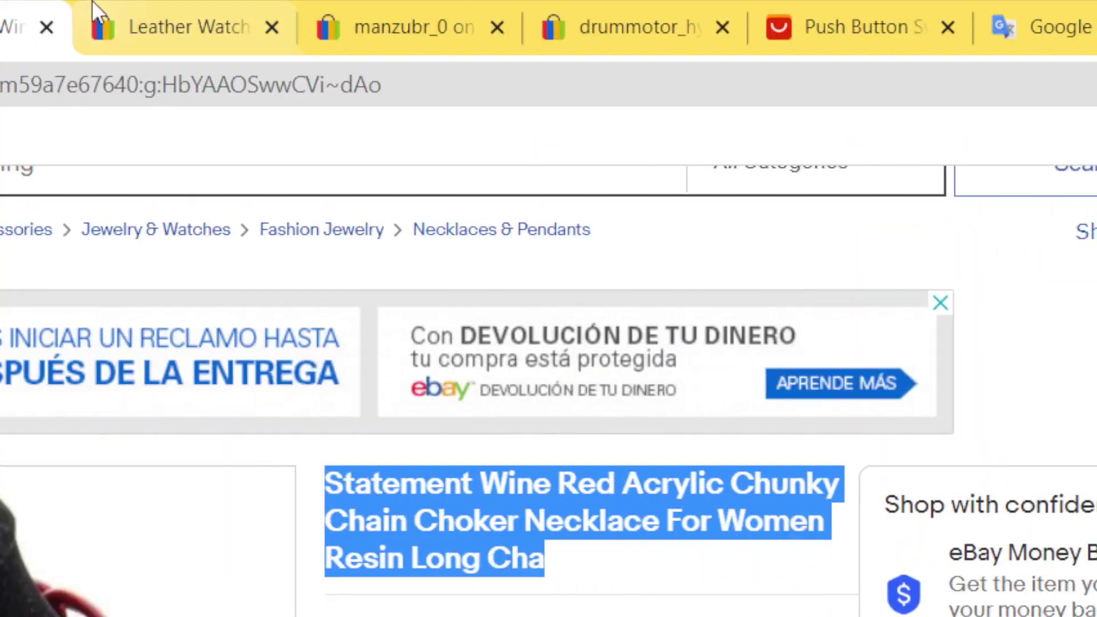
{"action": "left_click", "coordinate": [97, 23]}
{"action": "left_click", "coordinate": [220, 86]}
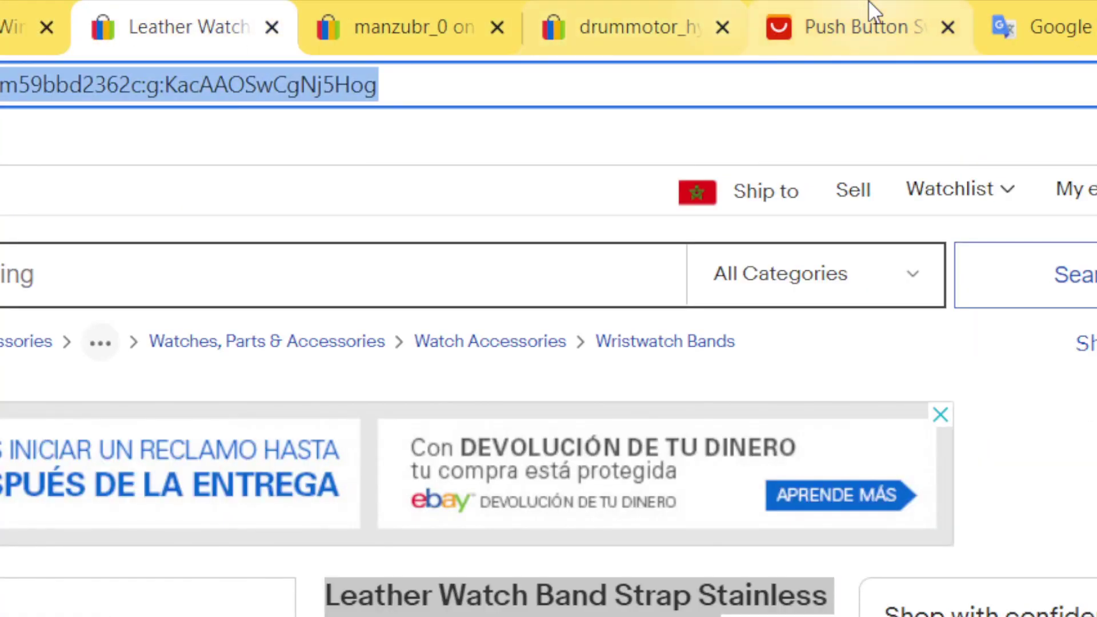
{"action": "left_click_drag", "start_coordinate": [868, 12], "coordinate": [134, 12]}
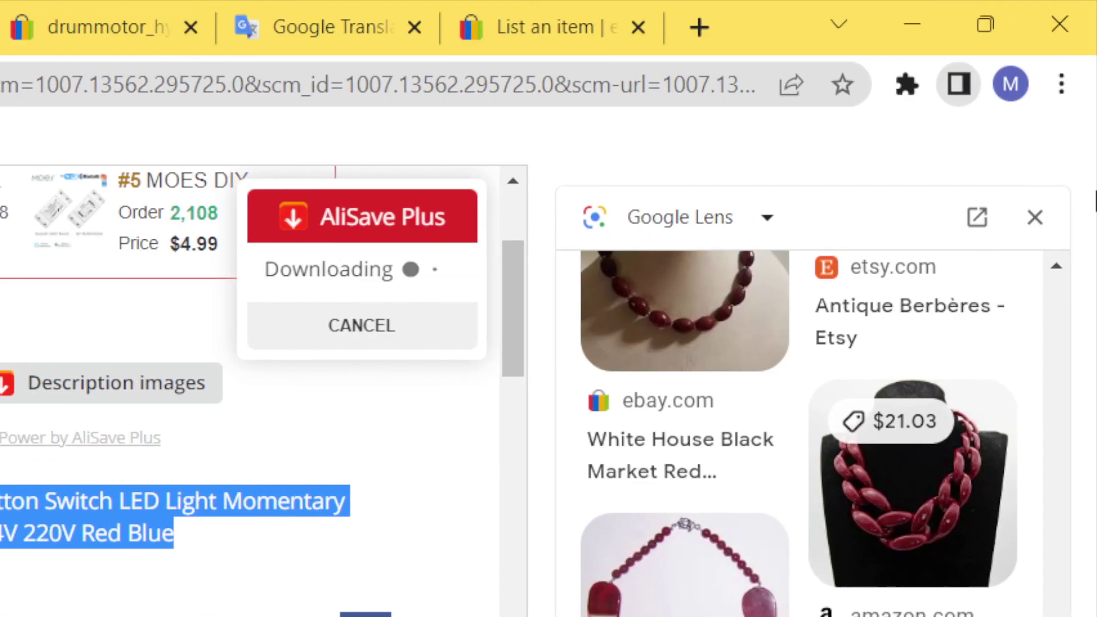
- Close the Google Lens results and search all of AliExpress for the copied necklace title
{"action": "left_click", "coordinate": [1034, 217]}
{"action": "scroll", "coordinate": [1062, 166], "scroll_direction": "up", "scroll_amount": 5}
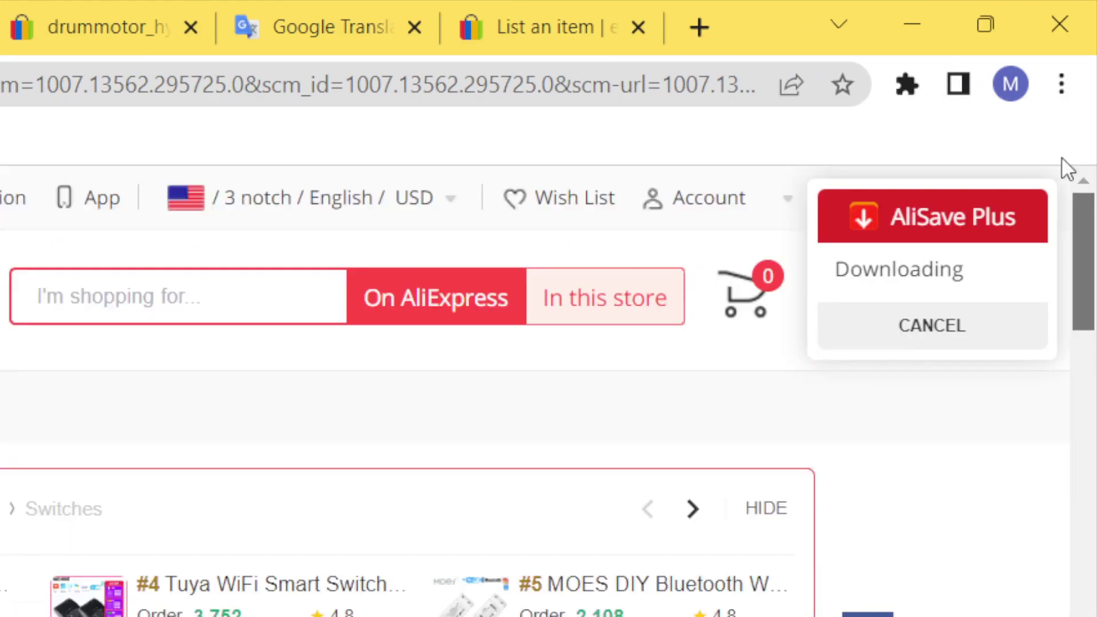
{"action": "left_click", "coordinate": [200, 311]}
{"action": "key", "text": "ctrl+v"}
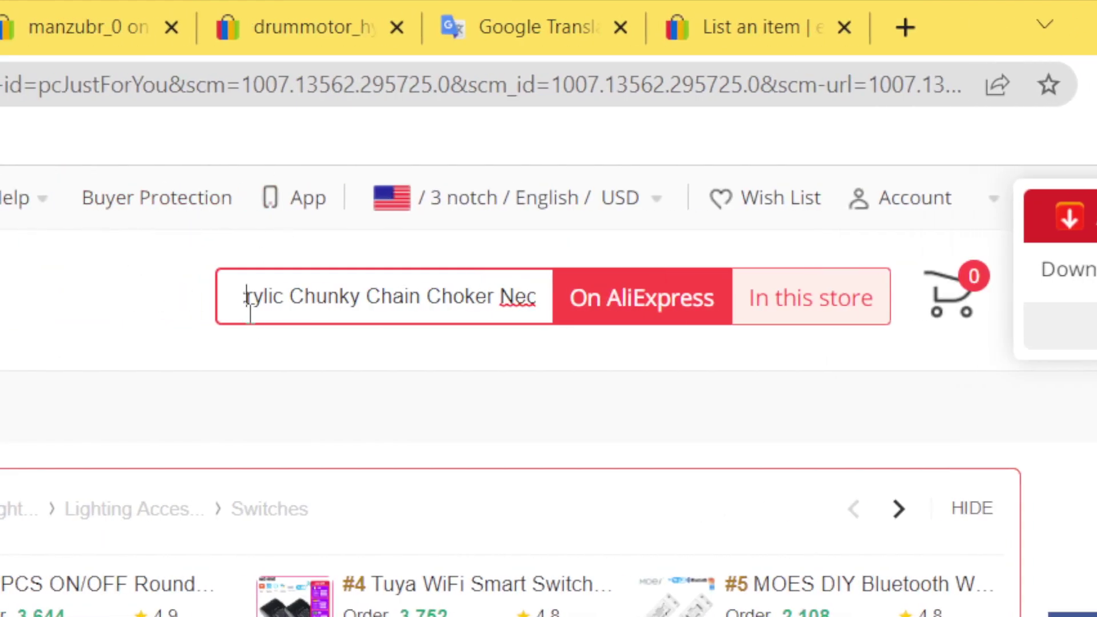
{"action": "left_click", "coordinate": [572, 302]}
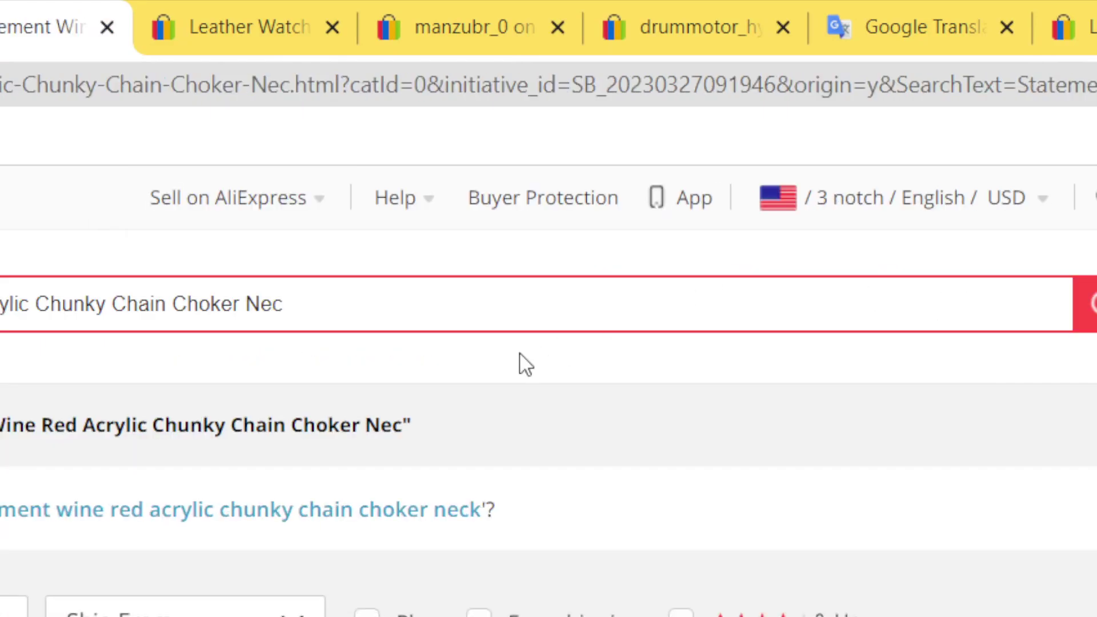
- Compare the AliExpress results with the eBay photo, and open the matching FishSheep wine red necklace to view its photos
{"action": "left_click", "coordinate": [93, 10]}
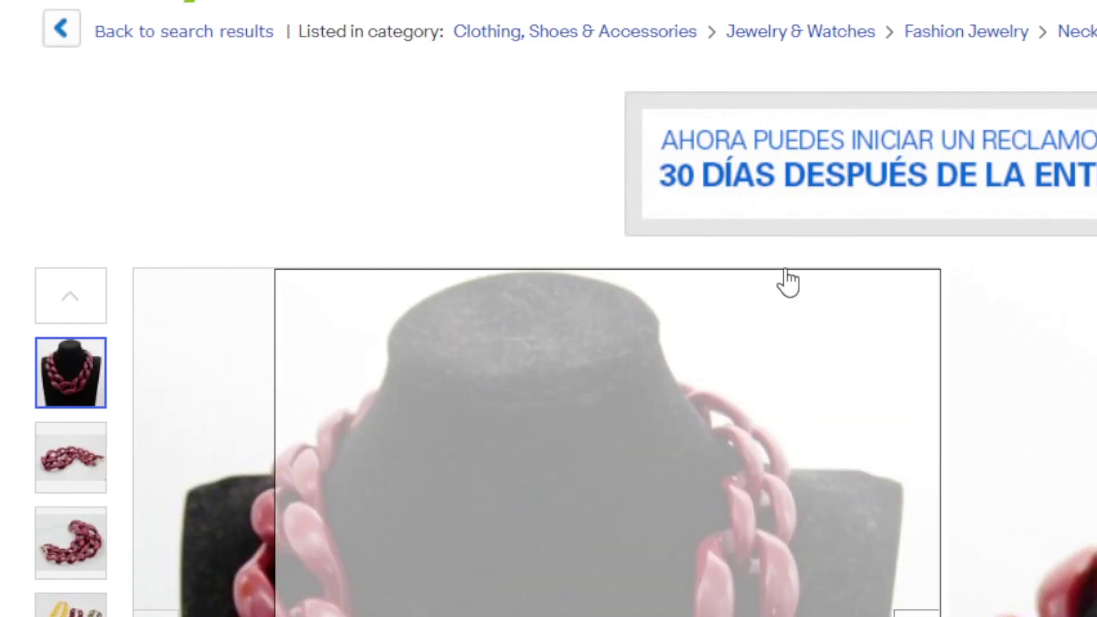
{"action": "left_click", "coordinate": [17, 27]}
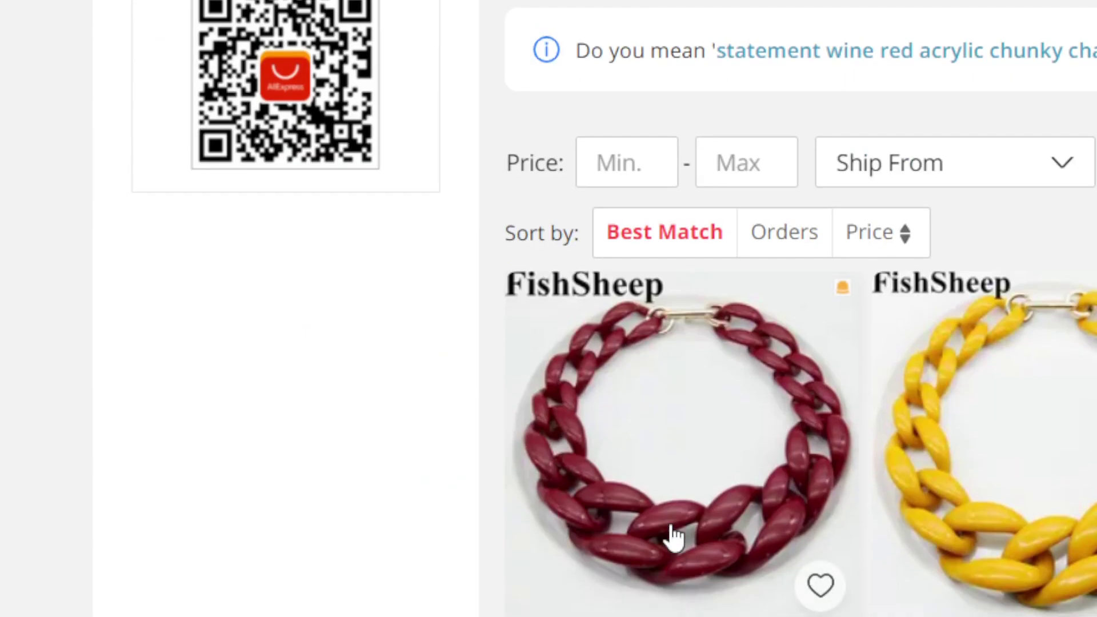
{"action": "left_click", "coordinate": [673, 534]}
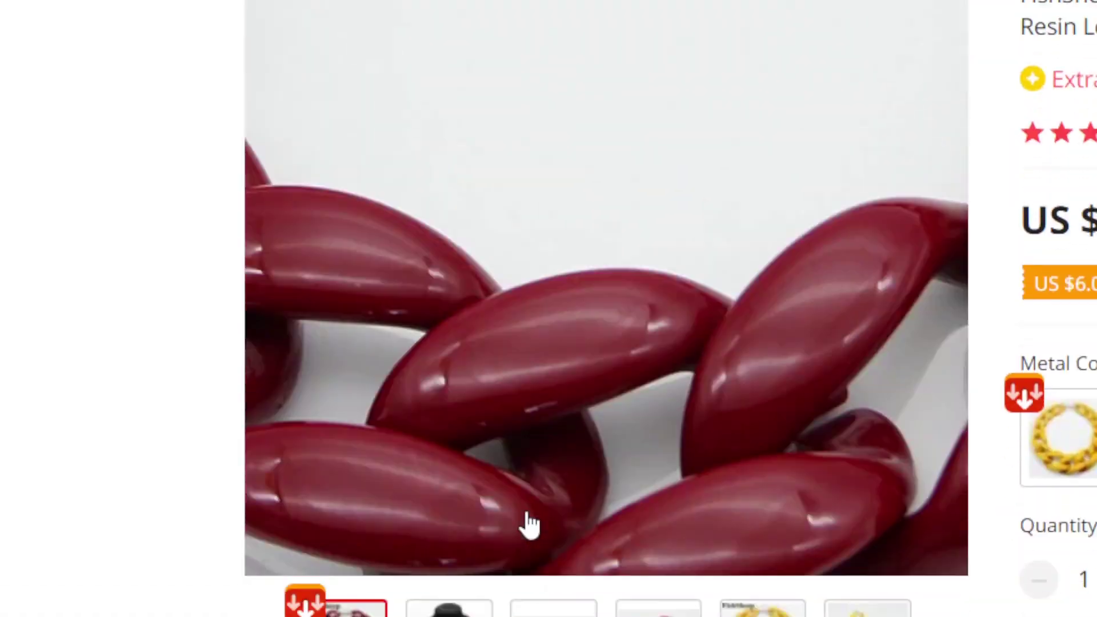
{"action": "left_click", "coordinate": [431, 534]}
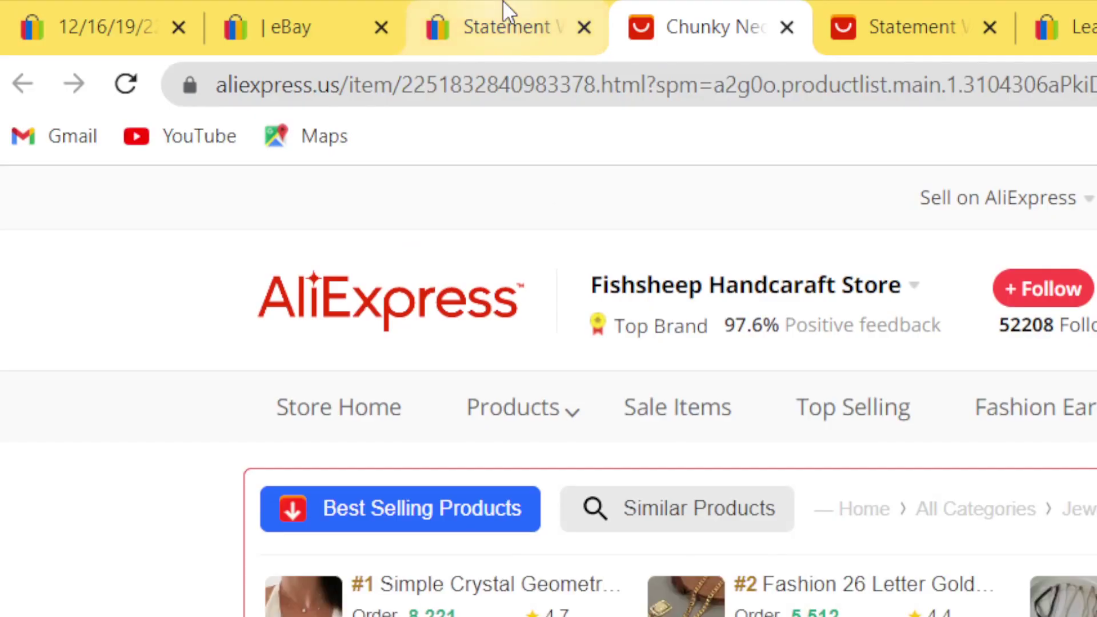
- Highlight the necklace's price on eBay, and examine the rating and price of the matching AliExpress product
{"action": "left_click", "coordinate": [507, 24]}
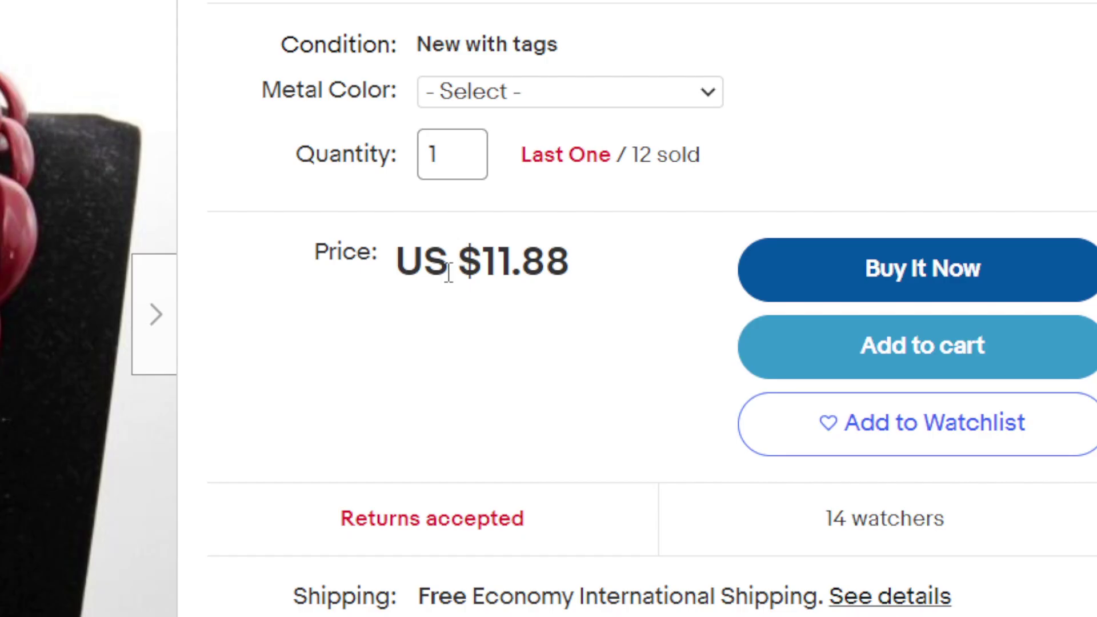
{"action": "double_click", "coordinate": [449, 272]}
{"action": "left_click", "coordinate": [91, 12]}
{"action": "left_click", "coordinate": [668, 469]}
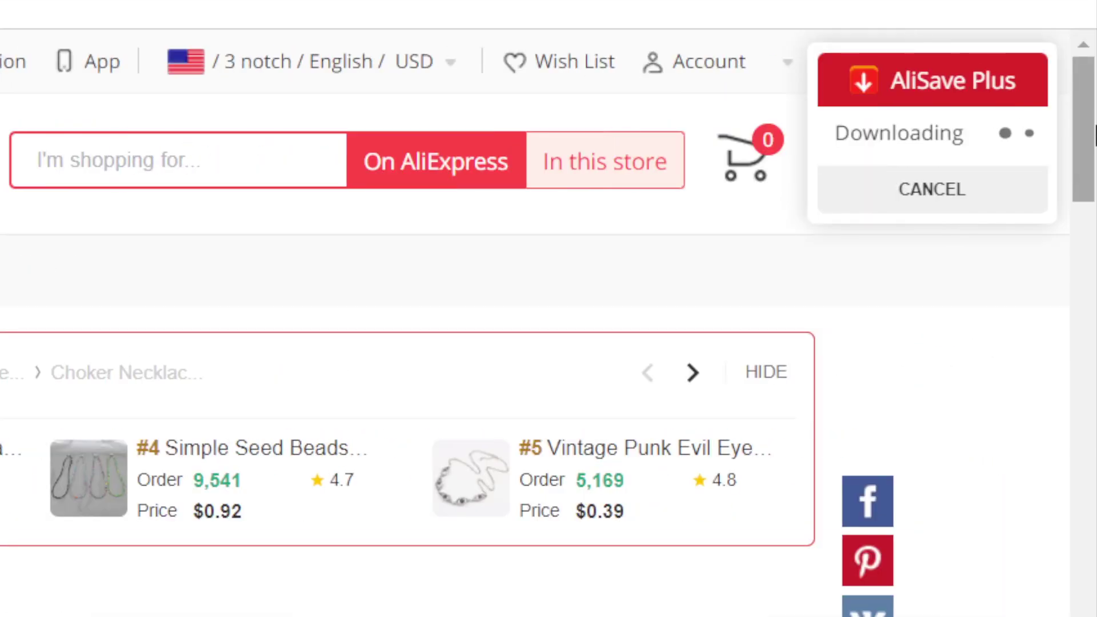
{"action": "scroll", "coordinate": [548, 342], "scroll_direction": "down", "scroll_amount": 5}
{"action": "mouse_move", "coordinate": [90, 372]}
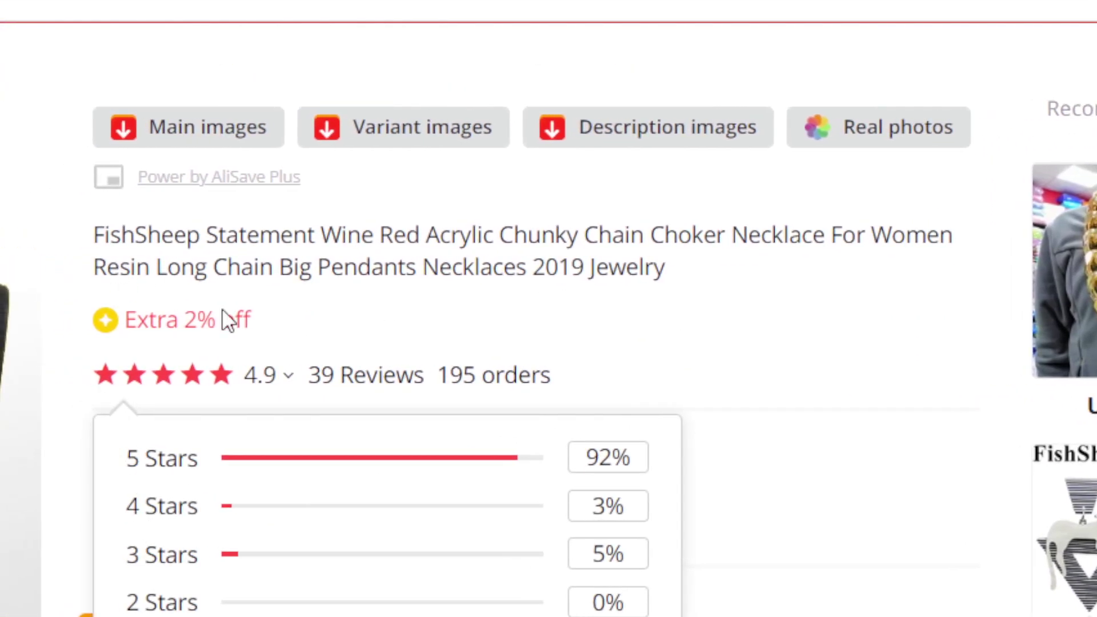
{"action": "double_click", "coordinate": [240, 456]}
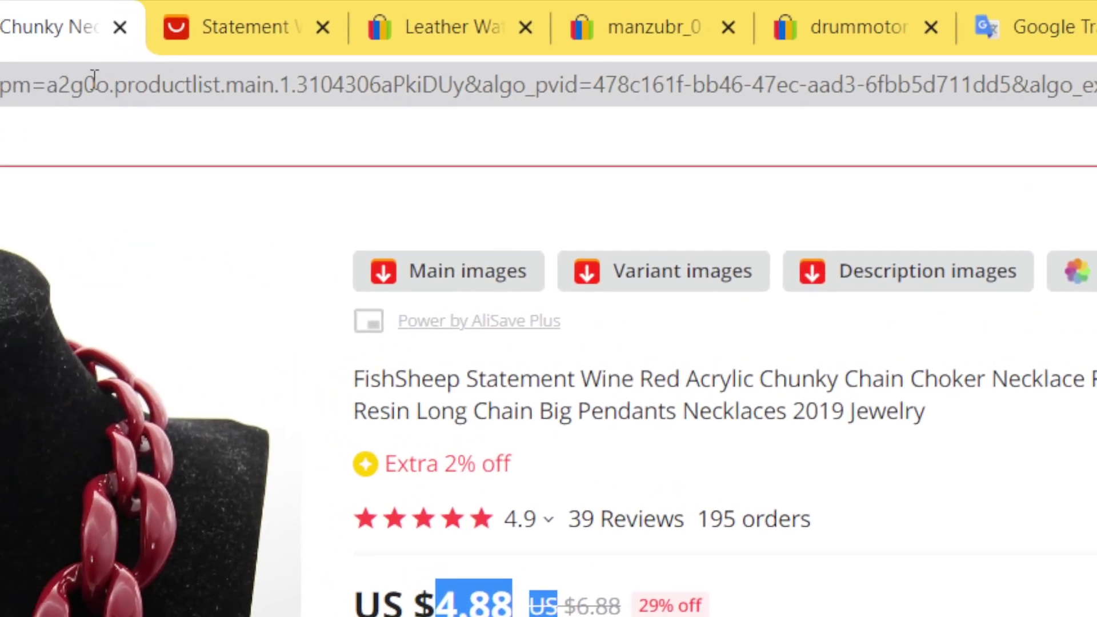
{"action": "left_click", "coordinate": [15, 72]}
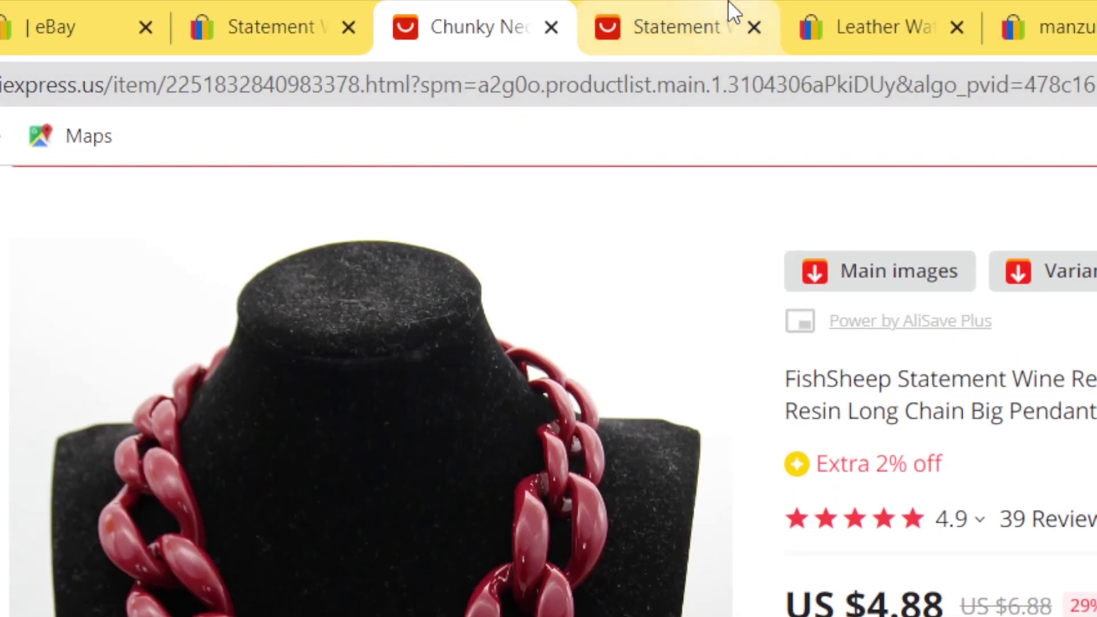
- Search Google for "download aliexpress images" and open the AliSave Plus extension page in the Chrome Web Store
{"action": "left_click", "coordinate": [734, 11]}
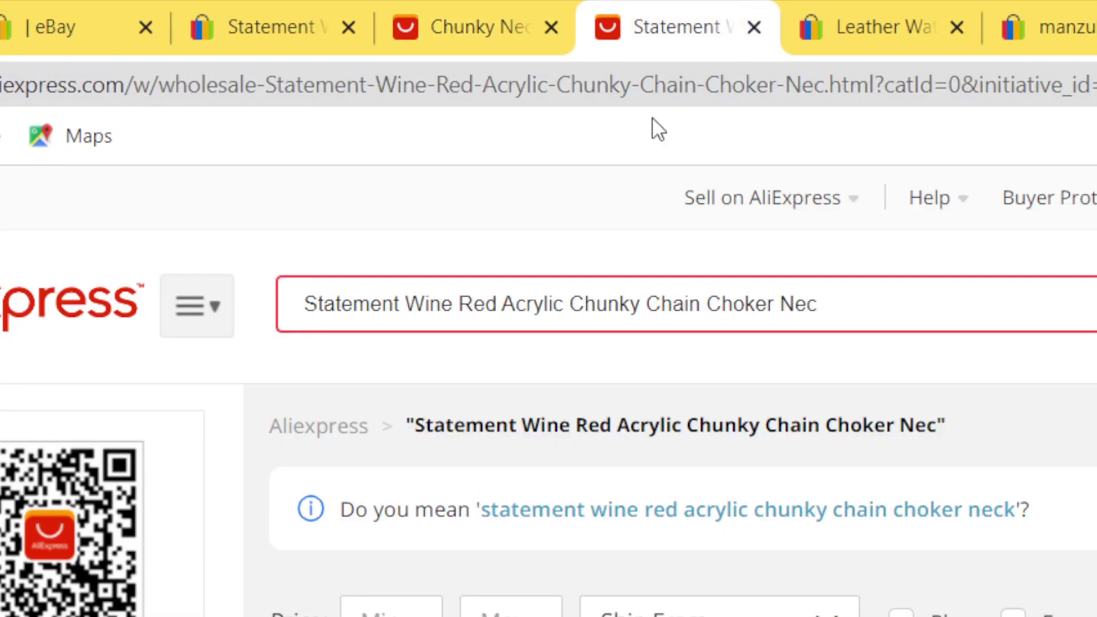
{"action": "left_click", "coordinate": [628, 86]}
{"action": "type", "text": "download"}
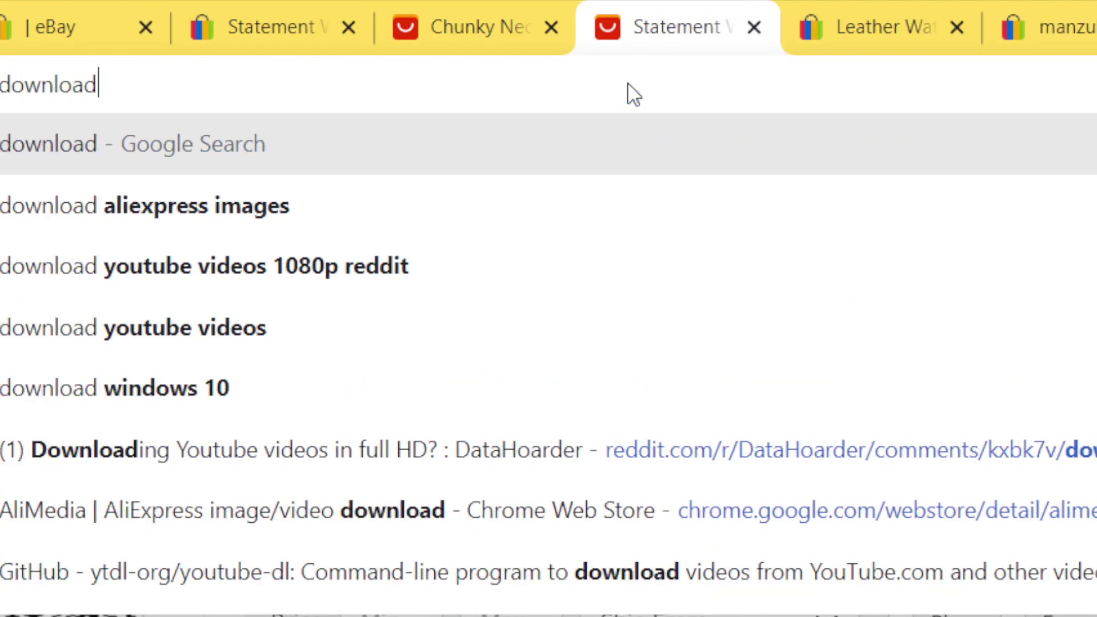
{"action": "left_click", "coordinate": [421, 178]}
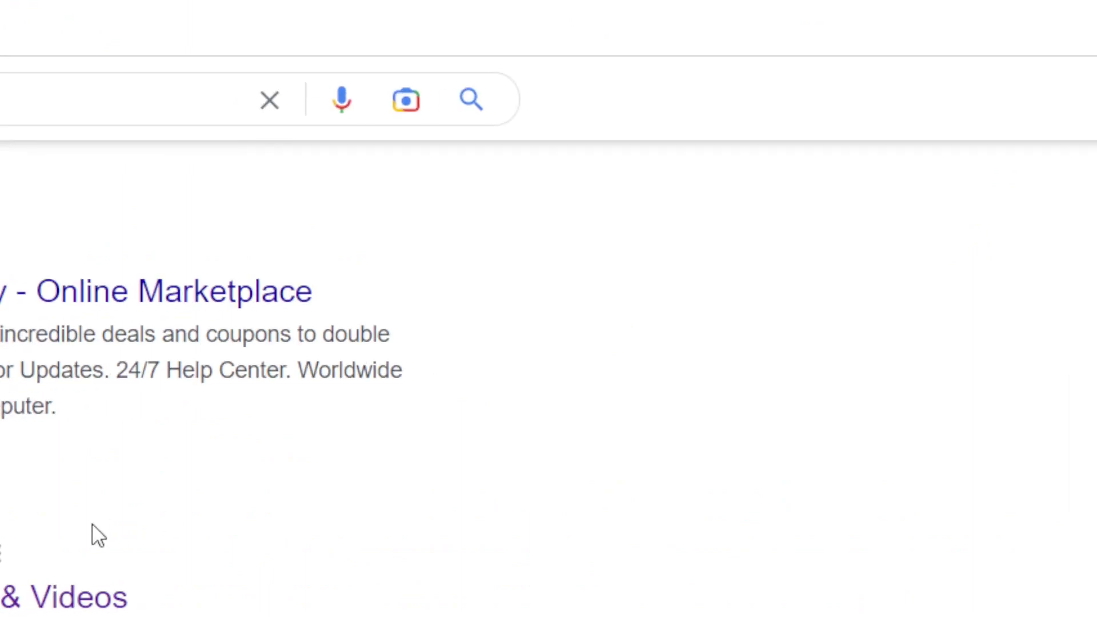
{"action": "scroll", "coordinate": [94, 534], "scroll_direction": "down", "scroll_amount": 3}
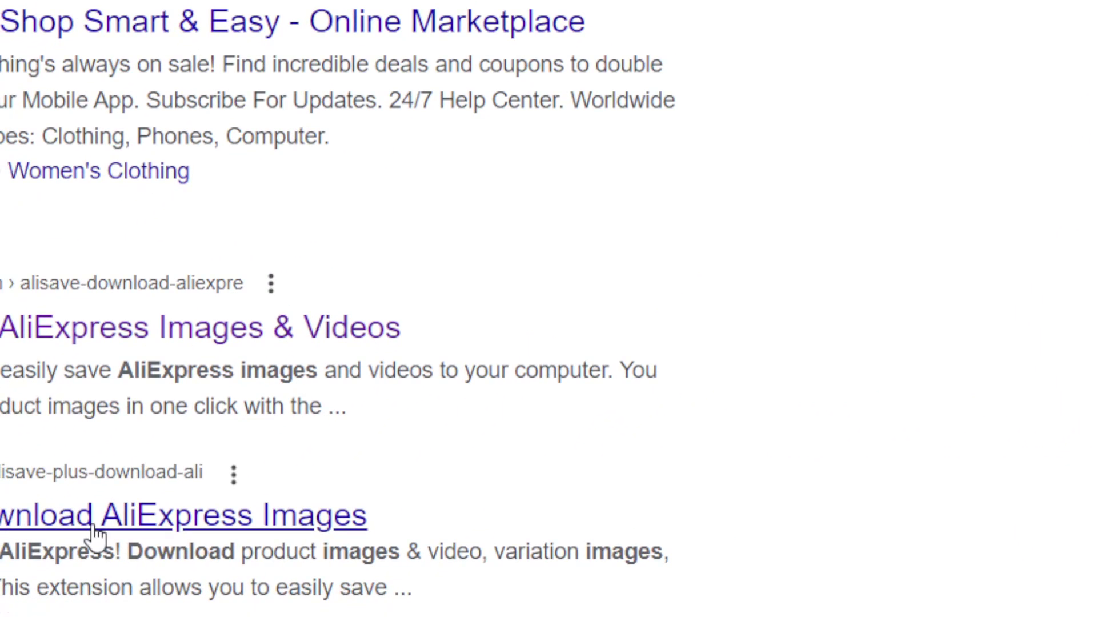
{"action": "left_click", "coordinate": [93, 534]}
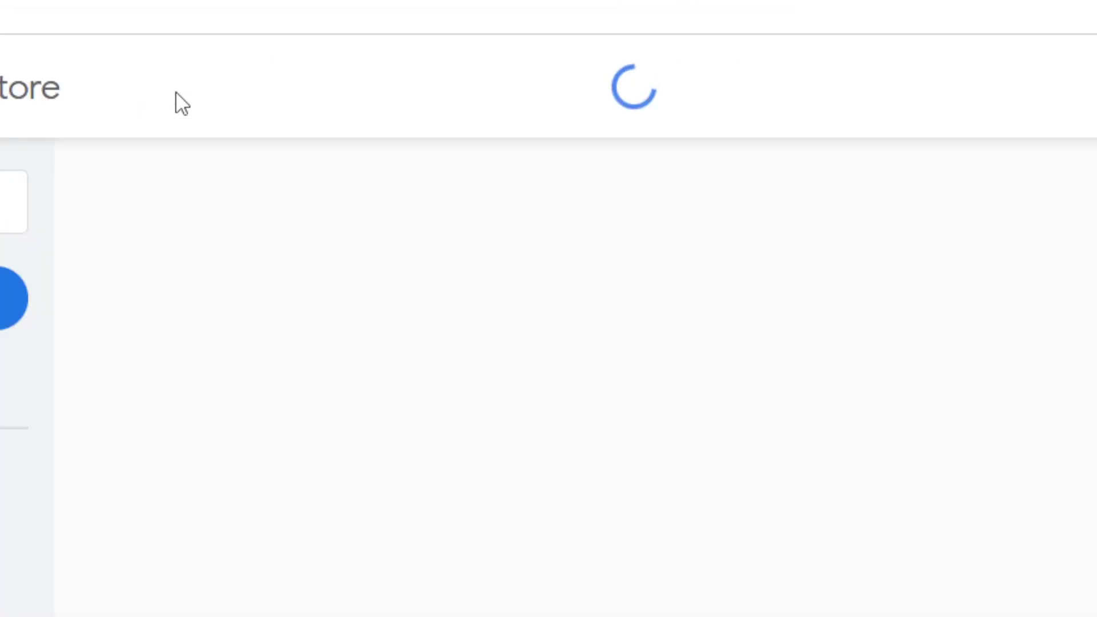
- Highlight the AliSave Plus name on its Chrome Web Store page
{"action": "left_click_drag", "start_coordinate": [94, 314], "coordinate": [284, 314]}
{"action": "left_click", "coordinate": [287, 314]}
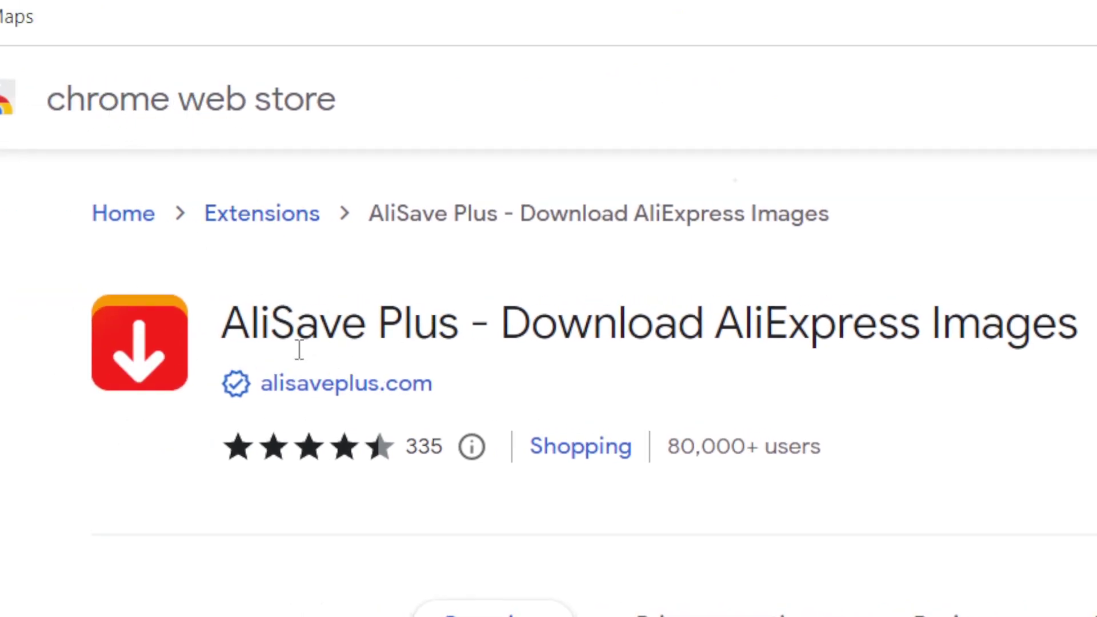
{"action": "left_click_drag", "start_coordinate": [219, 328], "coordinate": [445, 335]}
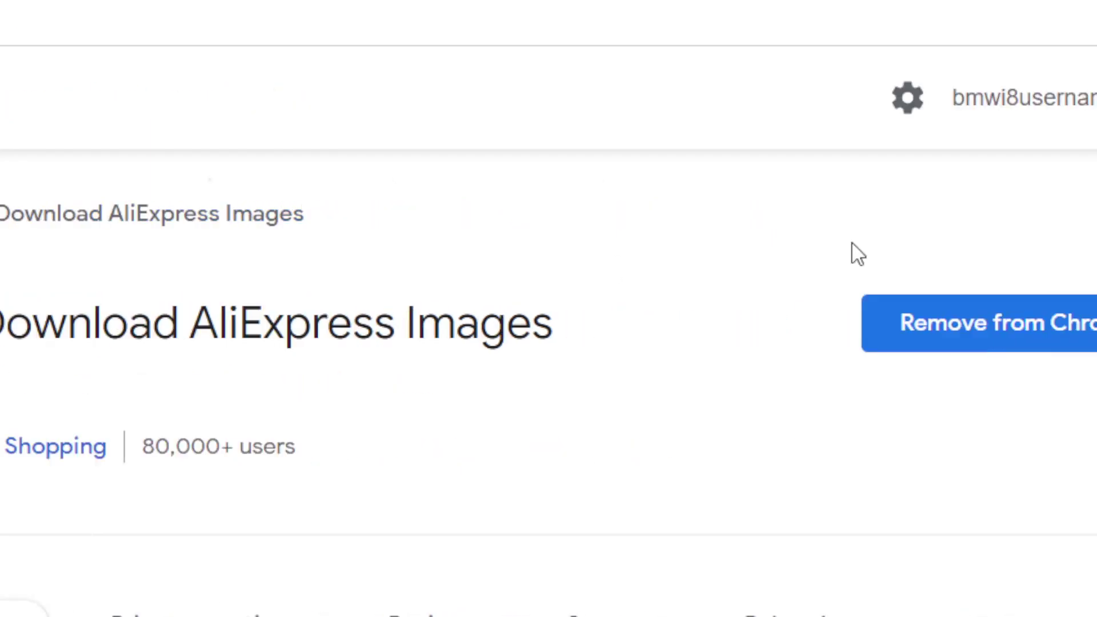
- Return to the AliExpress necklace page and download the product's main images with AliSave Plus
{"action": "left_click", "coordinate": [92, 14]}
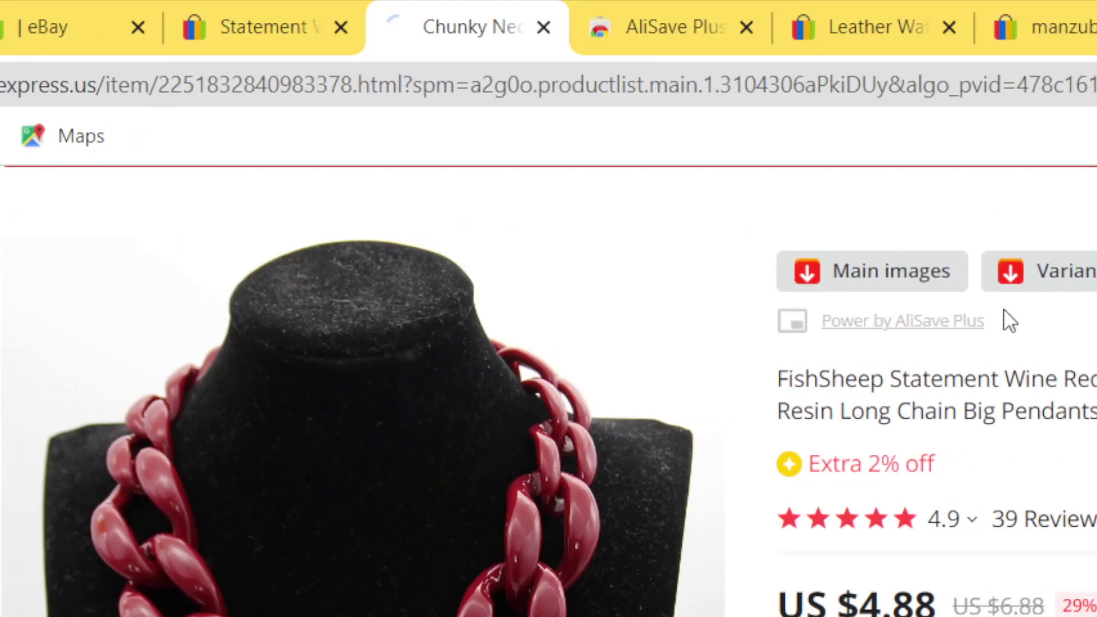
{"action": "left_click", "coordinate": [1004, 303]}
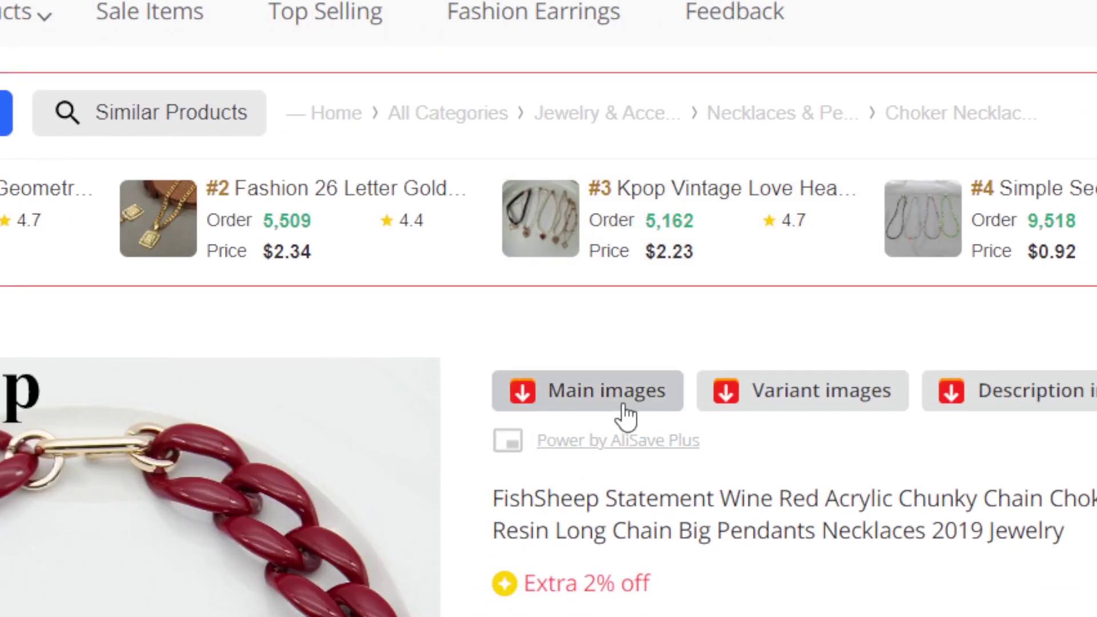
{"action": "left_click", "coordinate": [626, 406]}
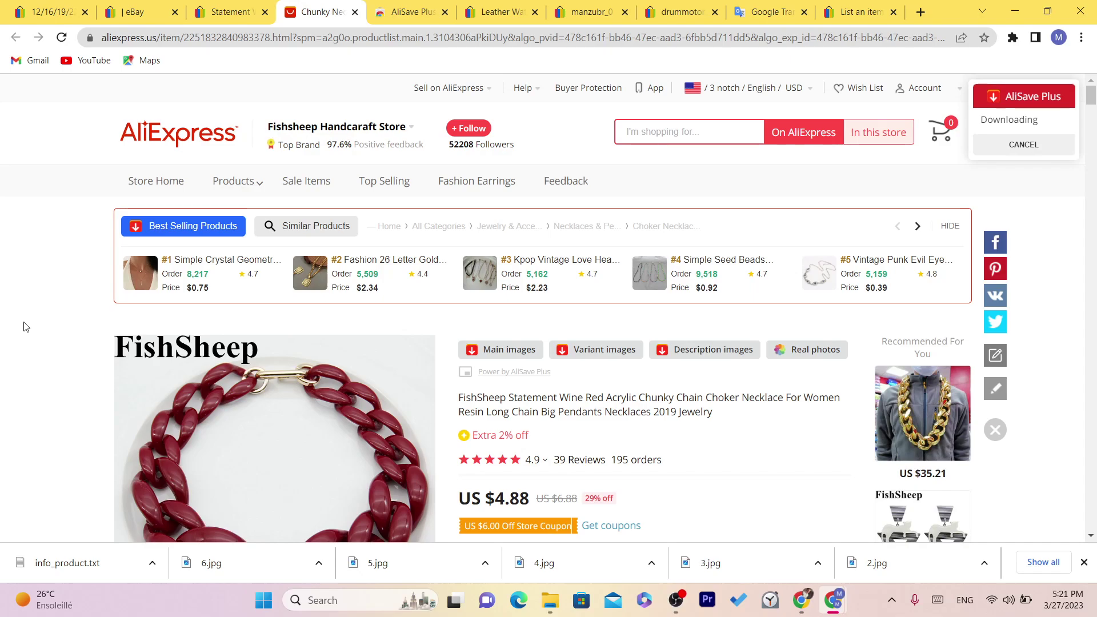
{"action": "left_click_drag", "start_coordinate": [1089, 95], "coordinate": [1092, 102]}
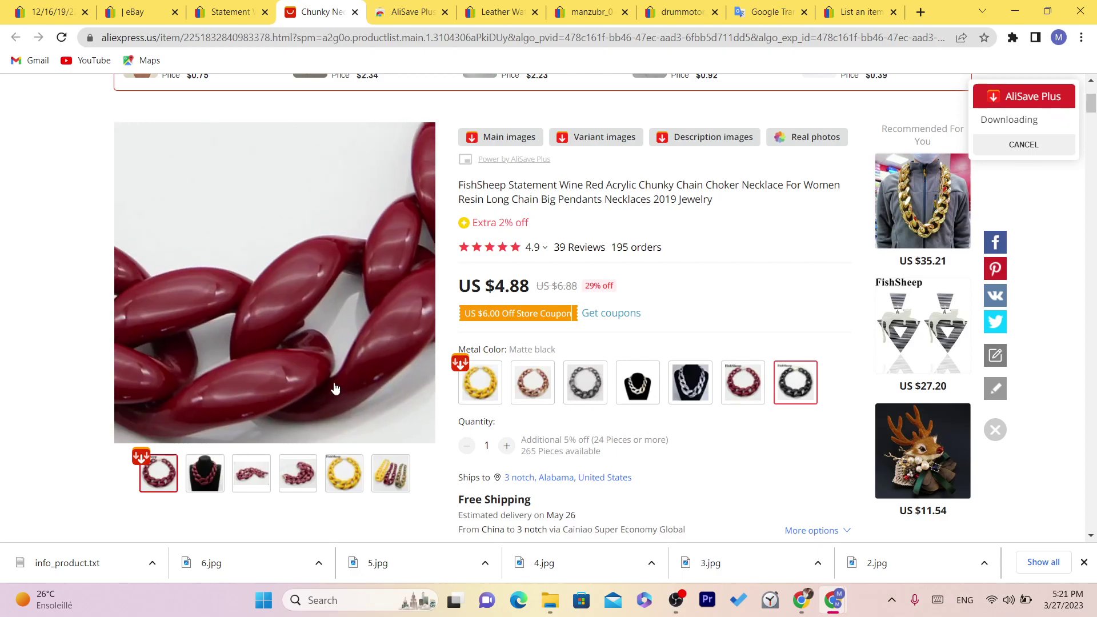
- Return to the eBay necklace listing and open eBay's Sell page in a new tab
{"action": "left_click", "coordinate": [276, 5]}
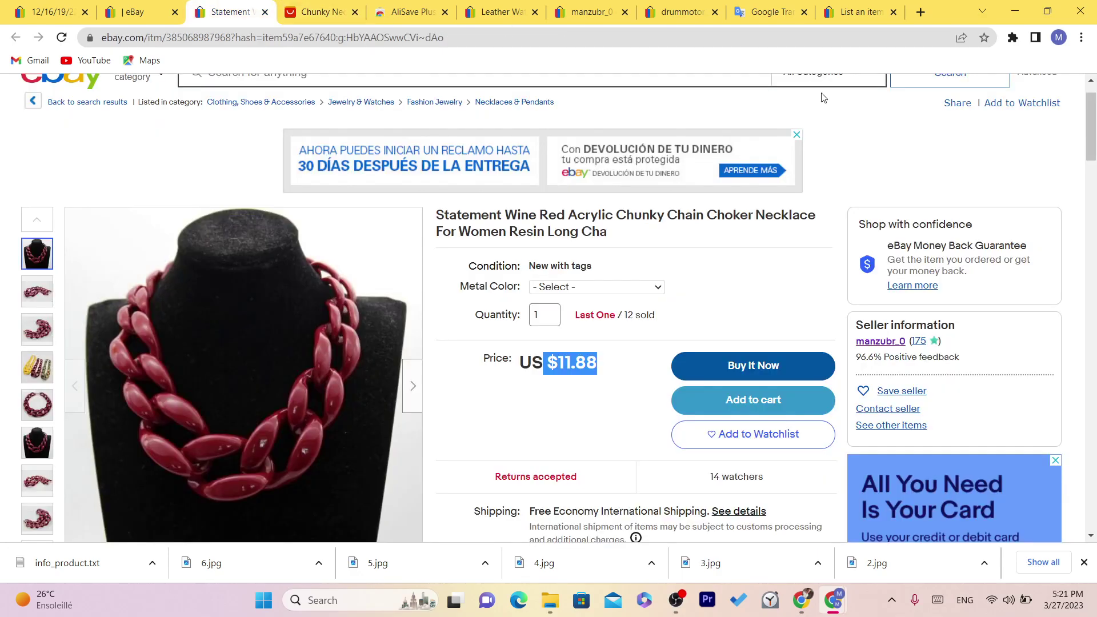
{"action": "scroll", "coordinate": [822, 98], "scroll_direction": "up", "scroll_amount": 1}
{"action": "right_click", "coordinate": [846, 89]}
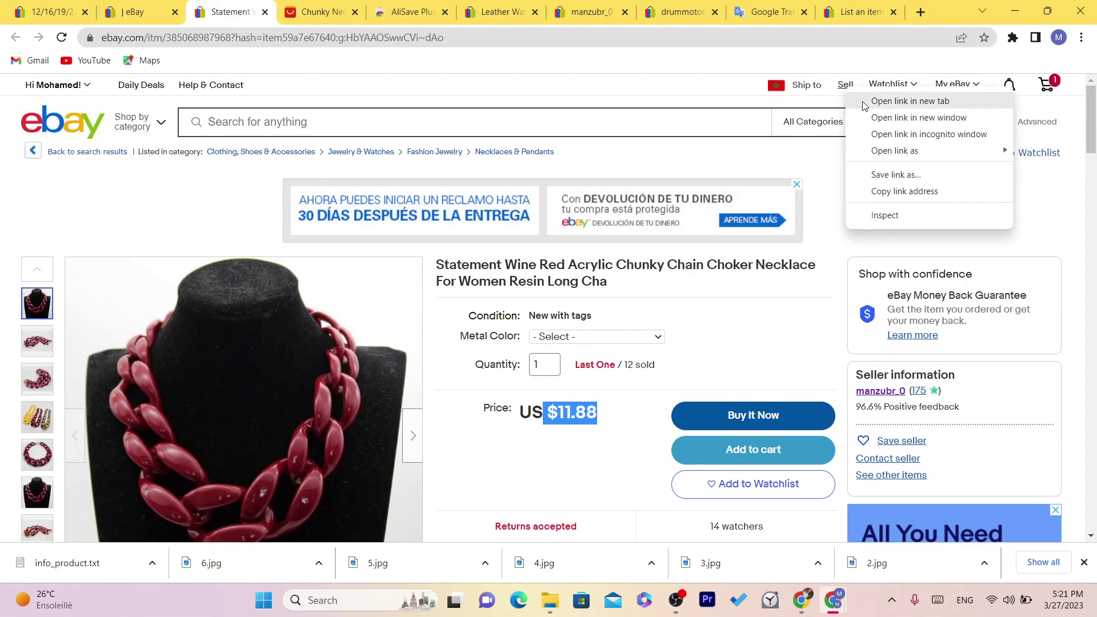
{"action": "left_click", "coordinate": [864, 107]}
- Go to the AliExpress necklace page and highlight the product's full title
{"action": "left_click", "coordinate": [318, 12]}
{"action": "left_click", "coordinate": [371, 5]}
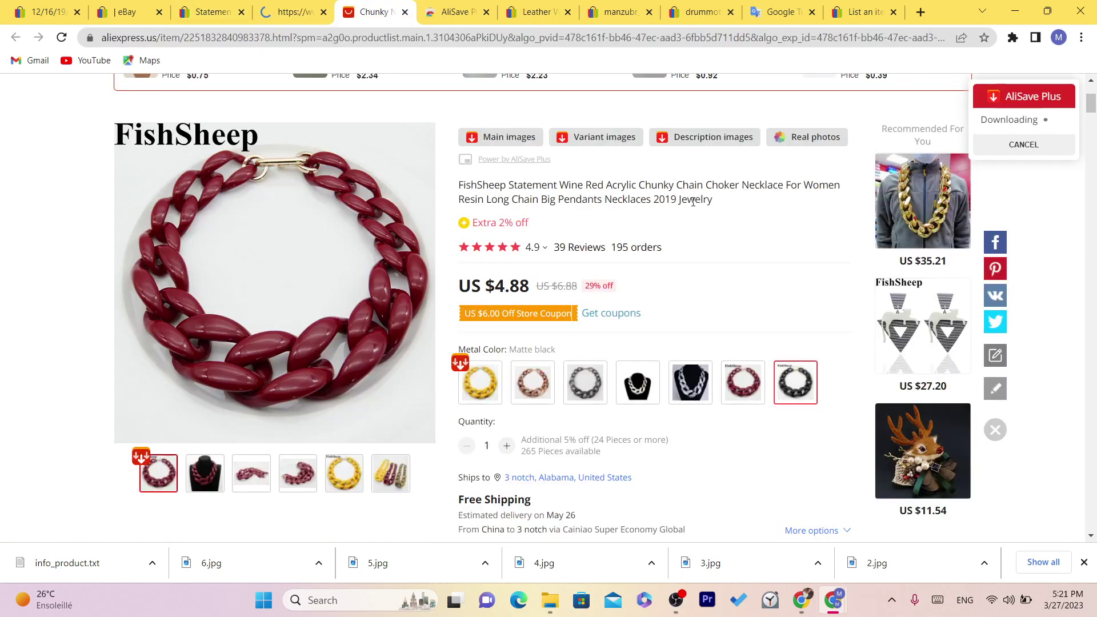
{"action": "triple_click", "coordinate": [601, 188]}
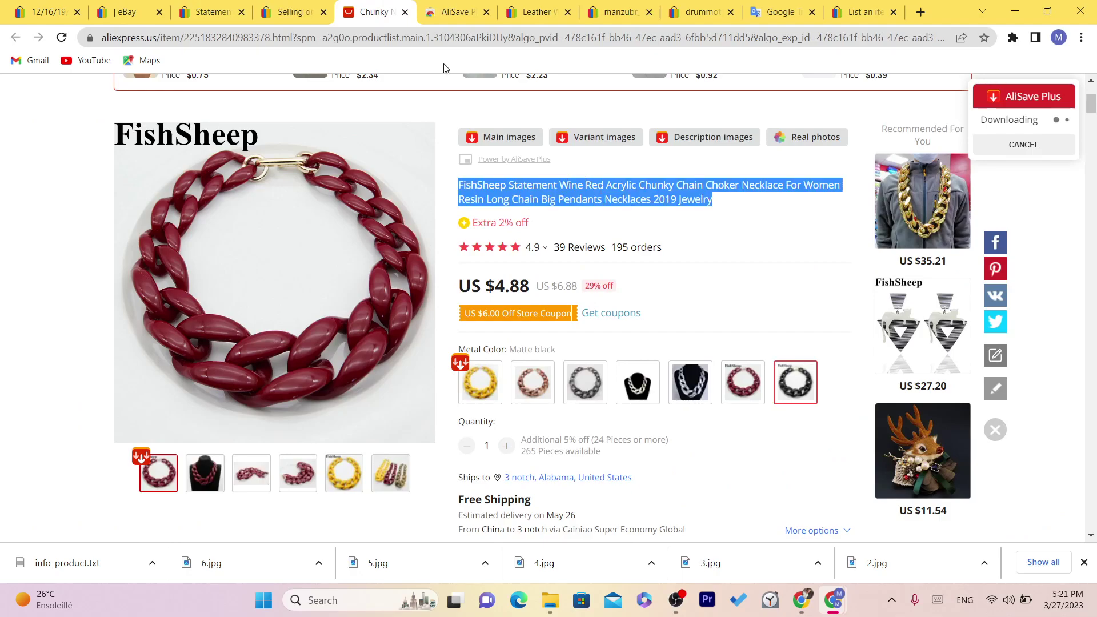
- Go to the eBay necklace listing and copy its full title
{"action": "left_click", "coordinate": [178, 5]}
{"action": "triple_click", "coordinate": [504, 282]}
{"action": "right_click", "coordinate": [503, 282]}
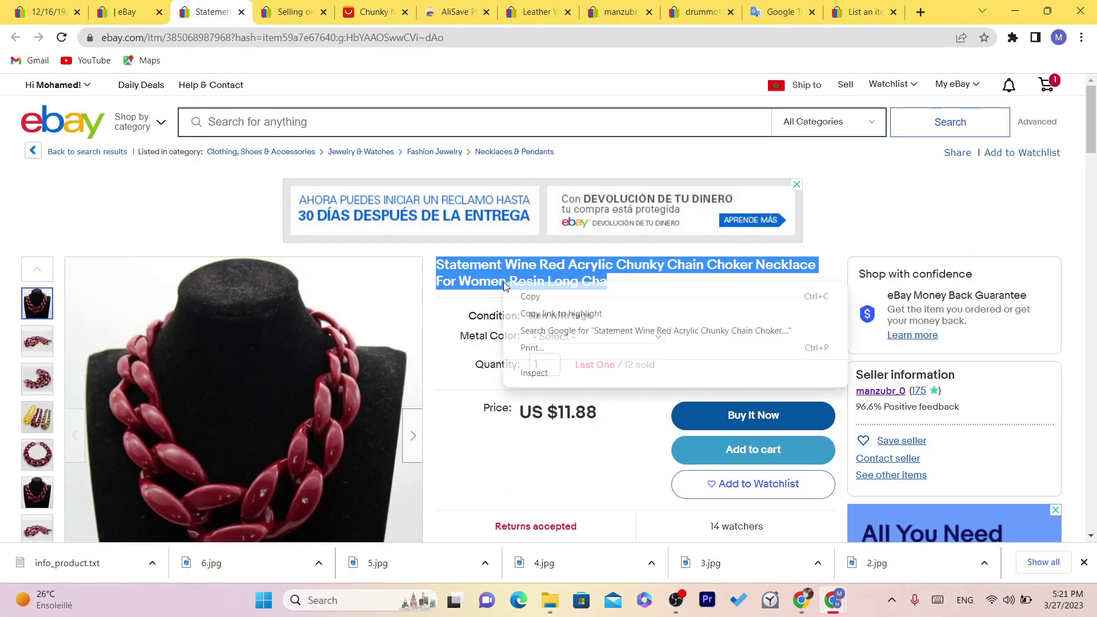
{"action": "left_click", "coordinate": [531, 296]}
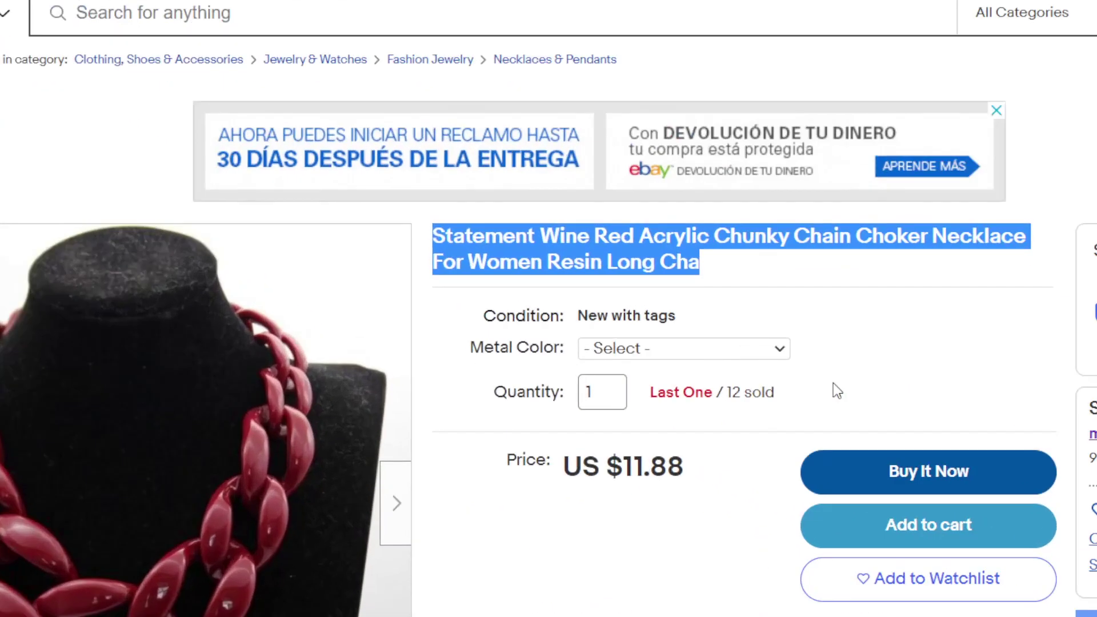
{"action": "left_click_drag", "start_coordinate": [833, 384], "coordinate": [720, 392]}
{"action": "triple_click", "coordinate": [640, 254]}
{"action": "right_click", "coordinate": [640, 255]}
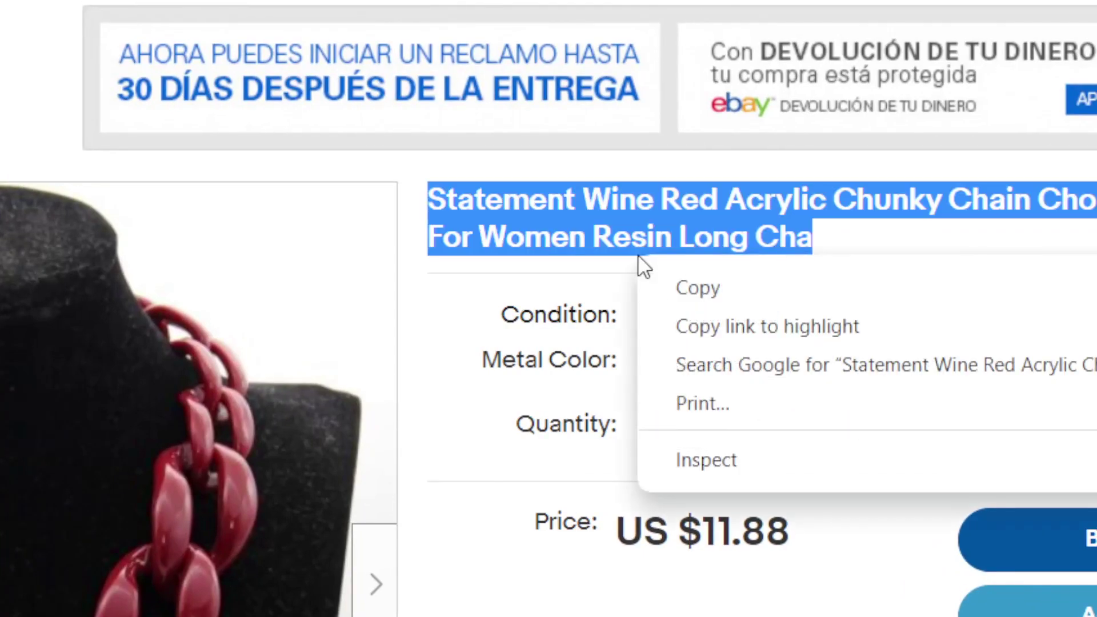
{"action": "left_click", "coordinate": [684, 284]}
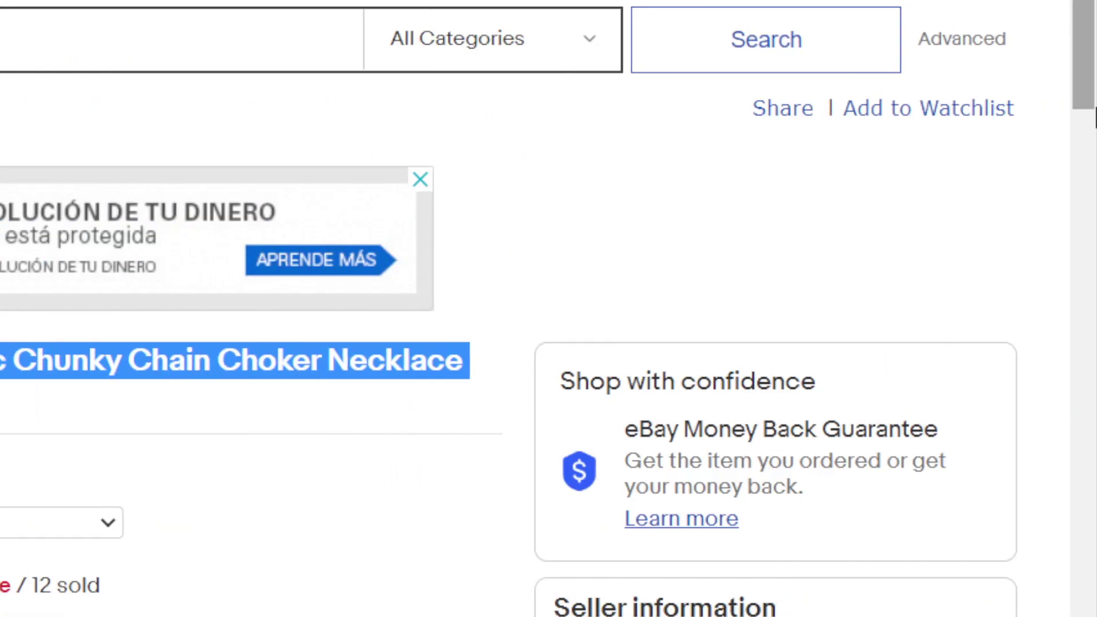
- Return to the AliExpress necklace page and look over the AliSave Plus download options and the product description
{"action": "left_click_drag", "start_coordinate": [1094, 117], "coordinate": [1057, 103]}
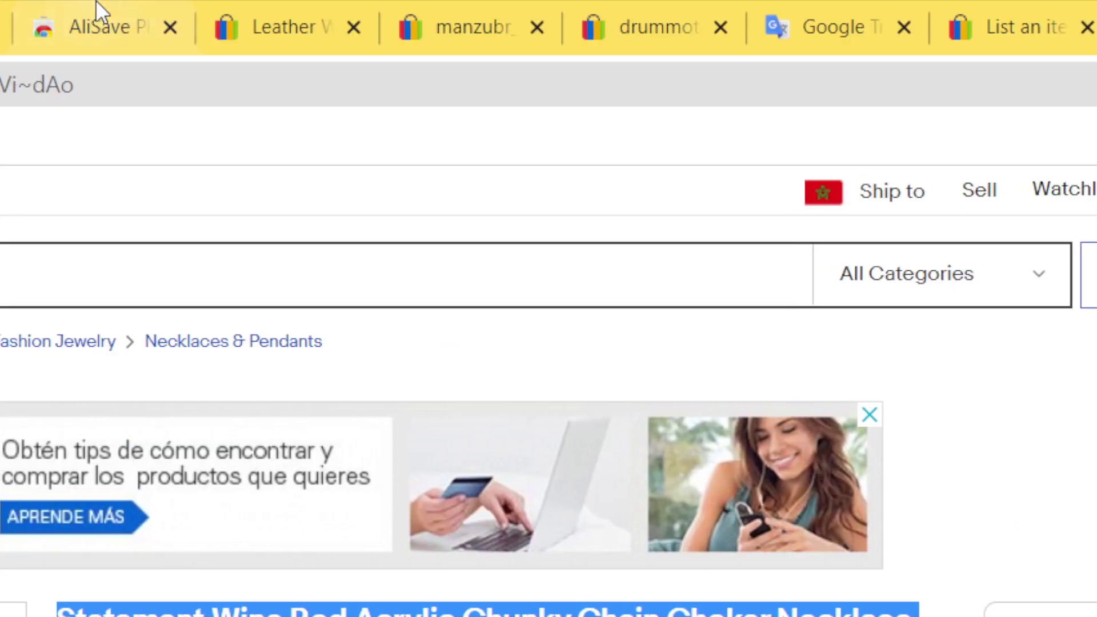
{"action": "left_click", "coordinate": [94, 17]}
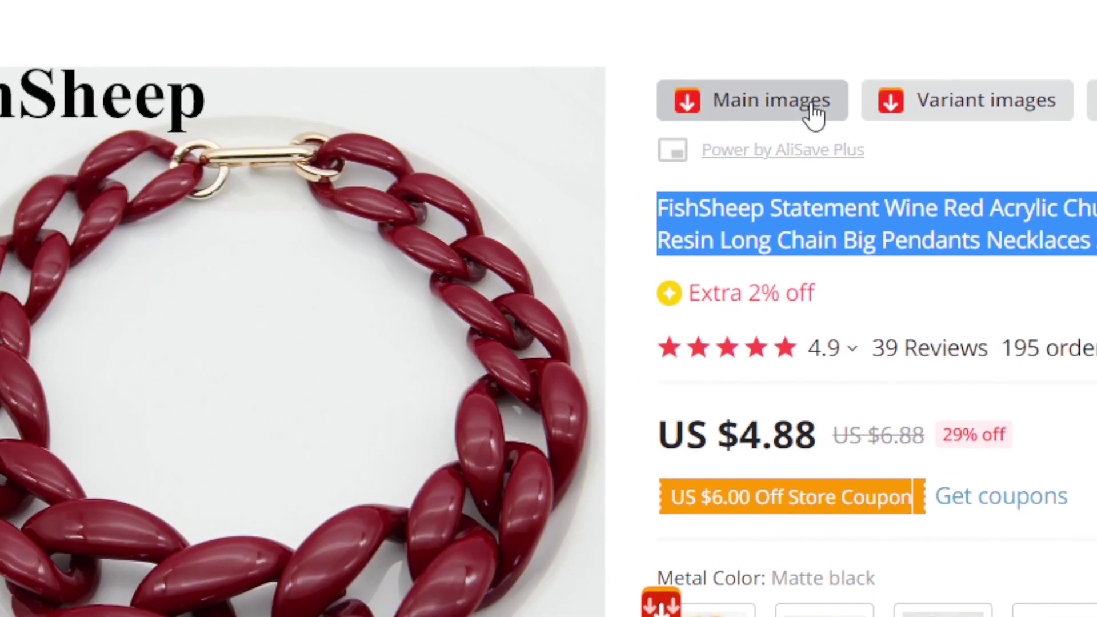
{"action": "left_click", "coordinate": [808, 71]}
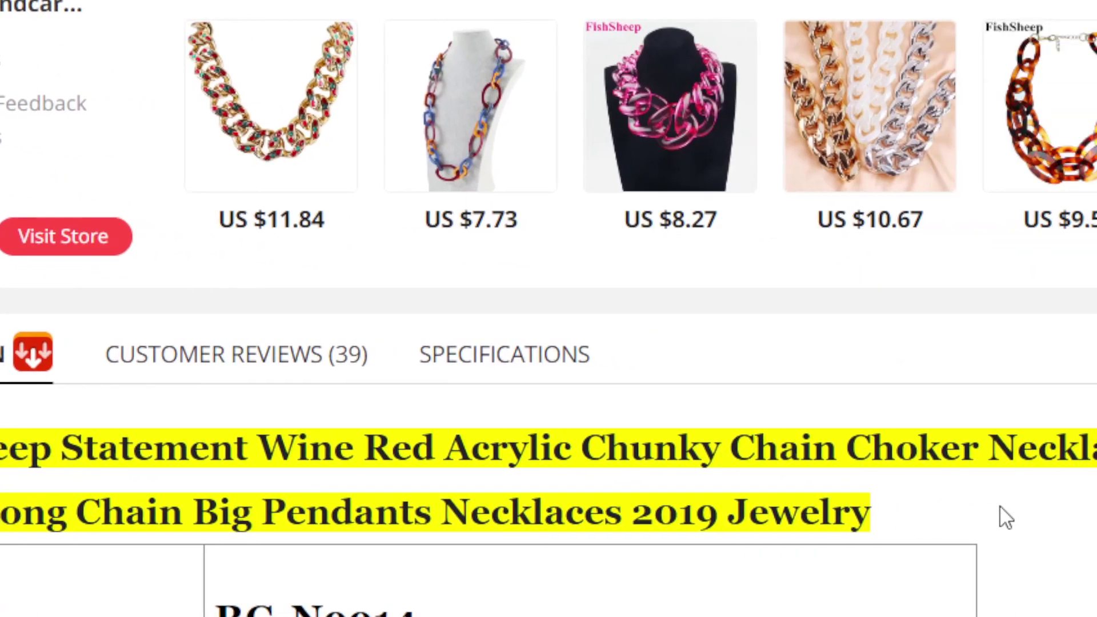
{"action": "left_click_drag", "start_coordinate": [1091, 600], "coordinate": [92, 534]}
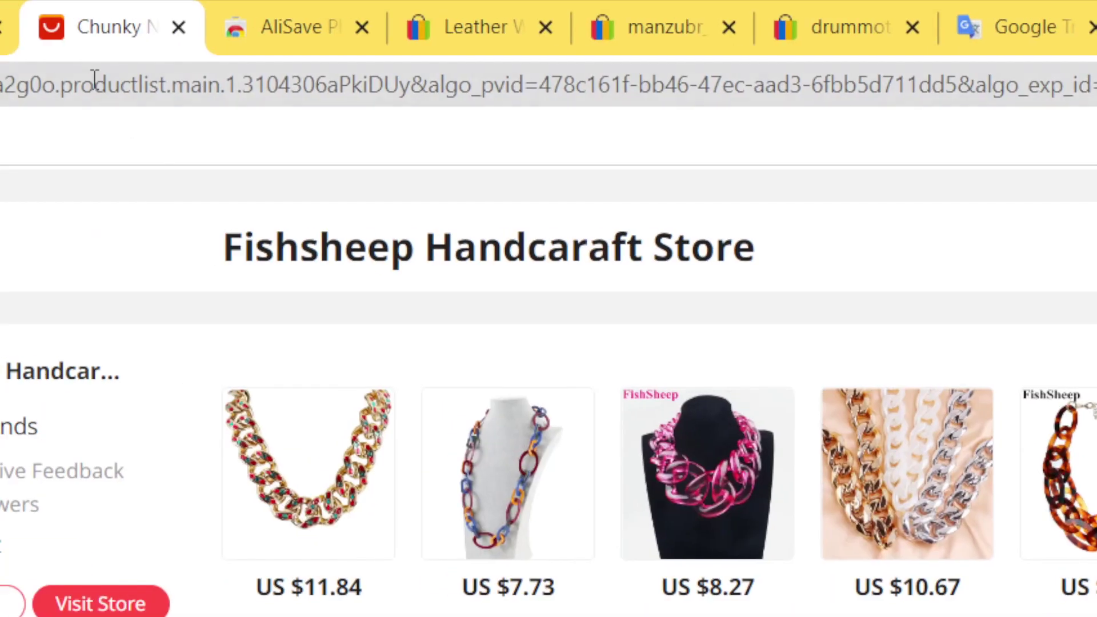
- Review eBay's Sell page, the AliExpress necklace page and the eBay necklace listing, ending at the listing's Sell link
{"action": "left_click", "coordinate": [91, 8]}
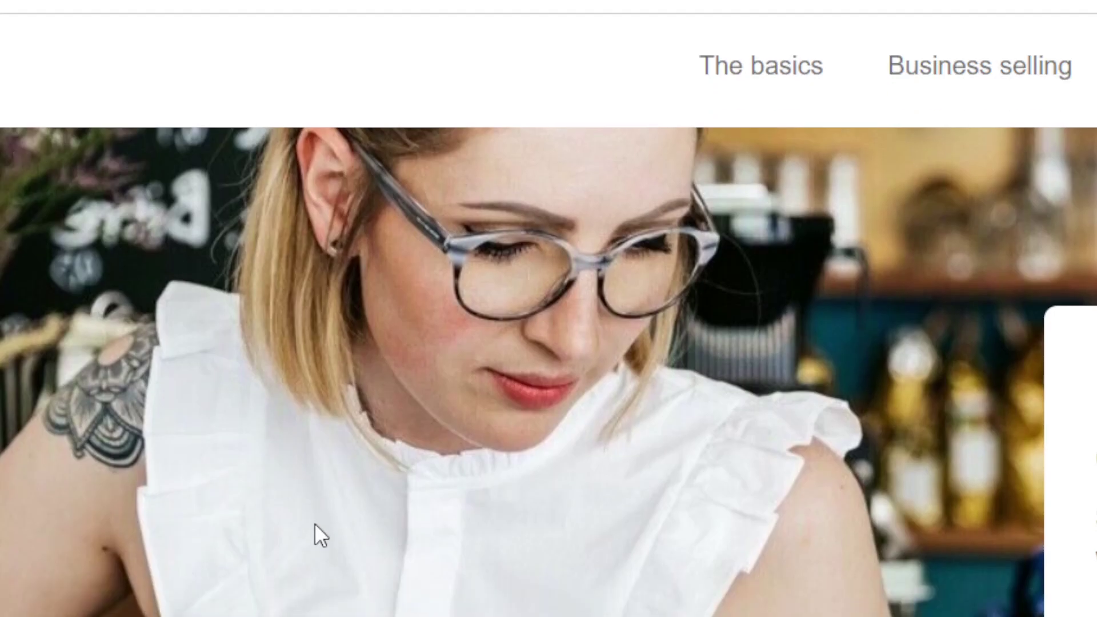
{"action": "left_click", "coordinate": [90, 7]}
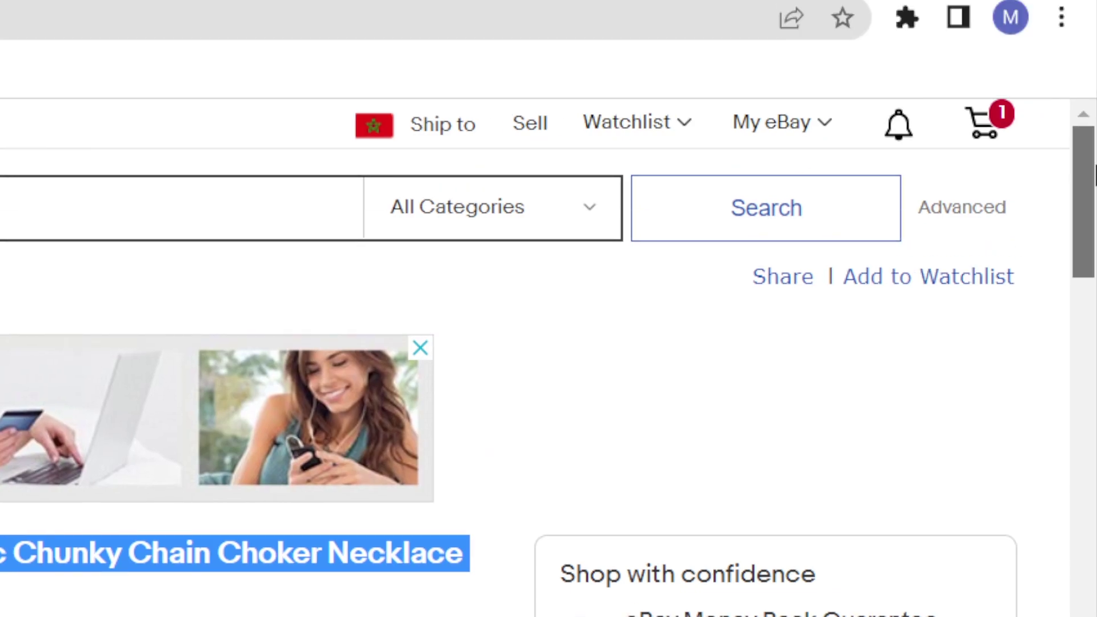
{"action": "scroll", "coordinate": [143, 223], "scroll_direction": "down", "scroll_amount": 6}
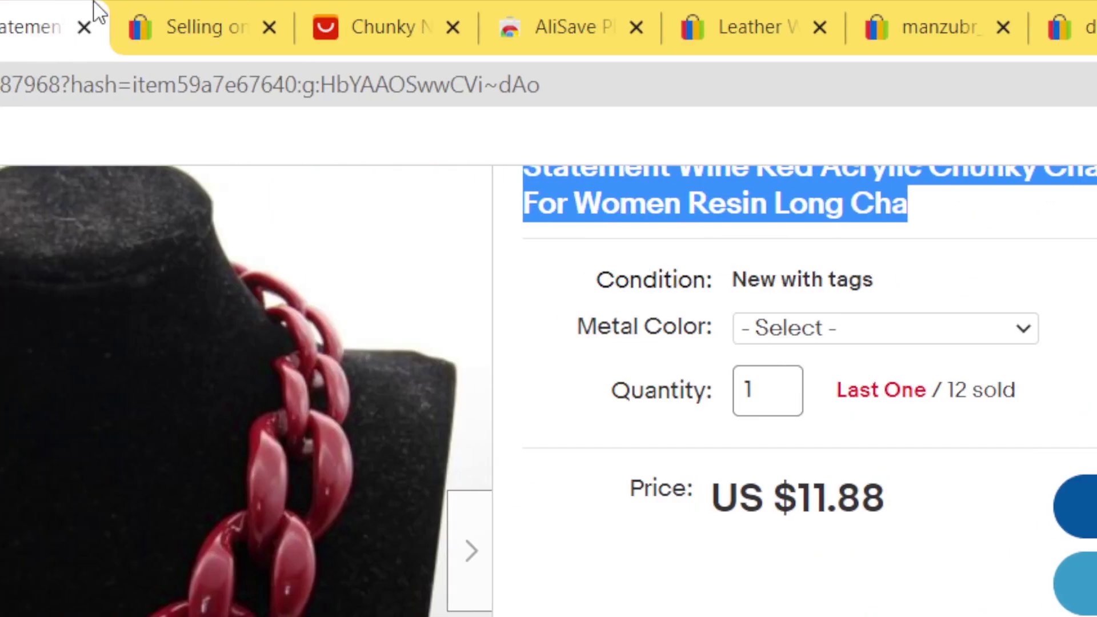
{"action": "left_click", "coordinate": [177, 9]}
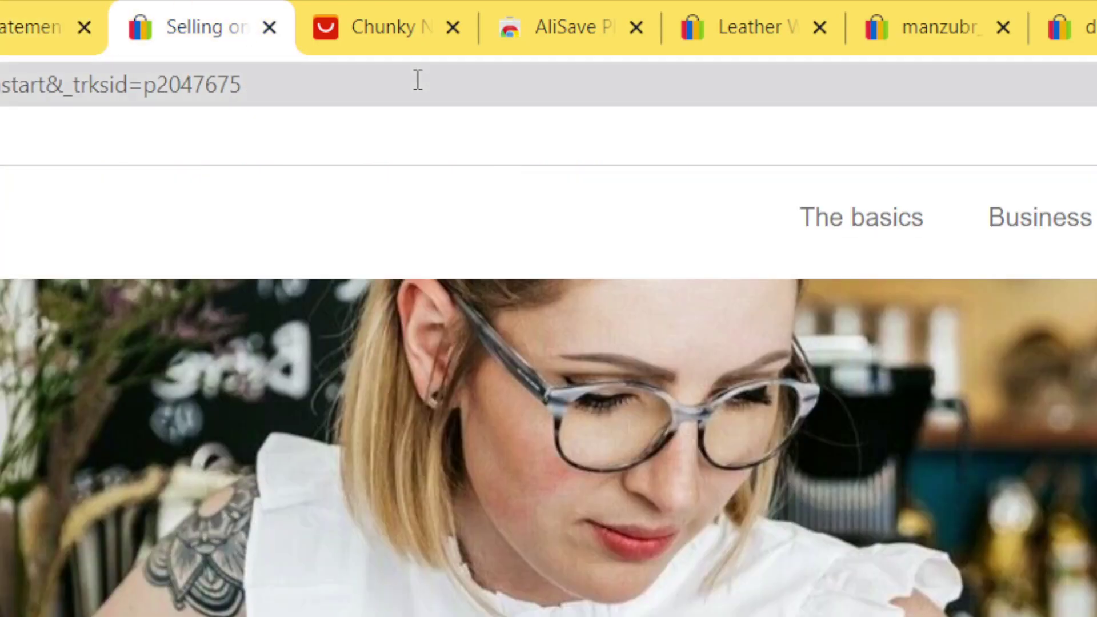
{"action": "left_click", "coordinate": [377, 27]}
{"action": "left_click", "coordinate": [35, 27]}
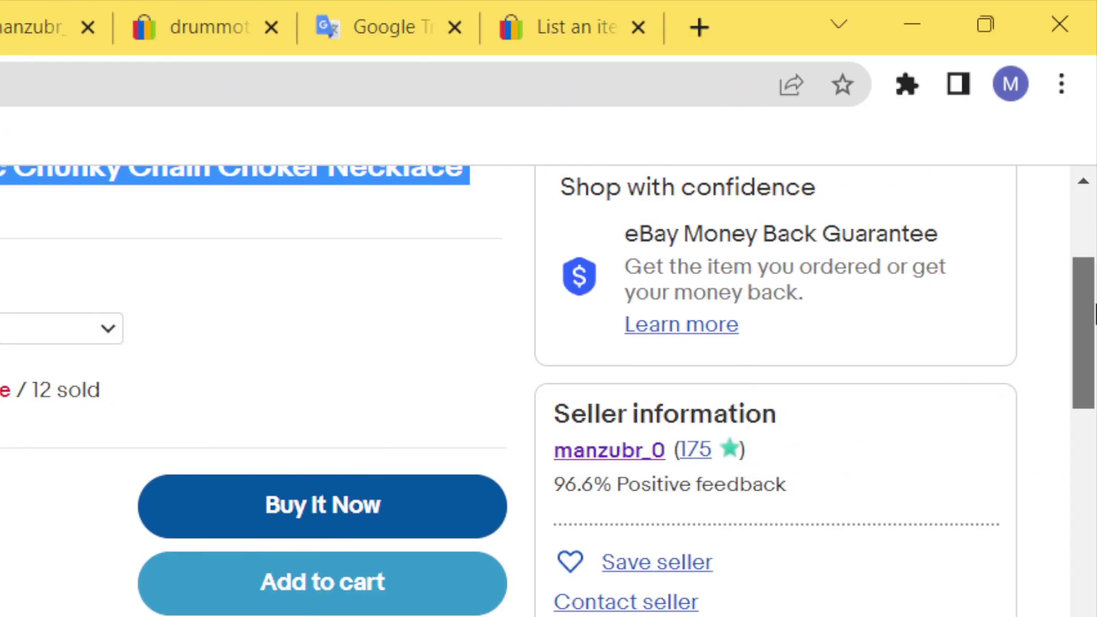
{"action": "scroll", "coordinate": [1079, 263], "scroll_direction": "up", "scroll_amount": 7}
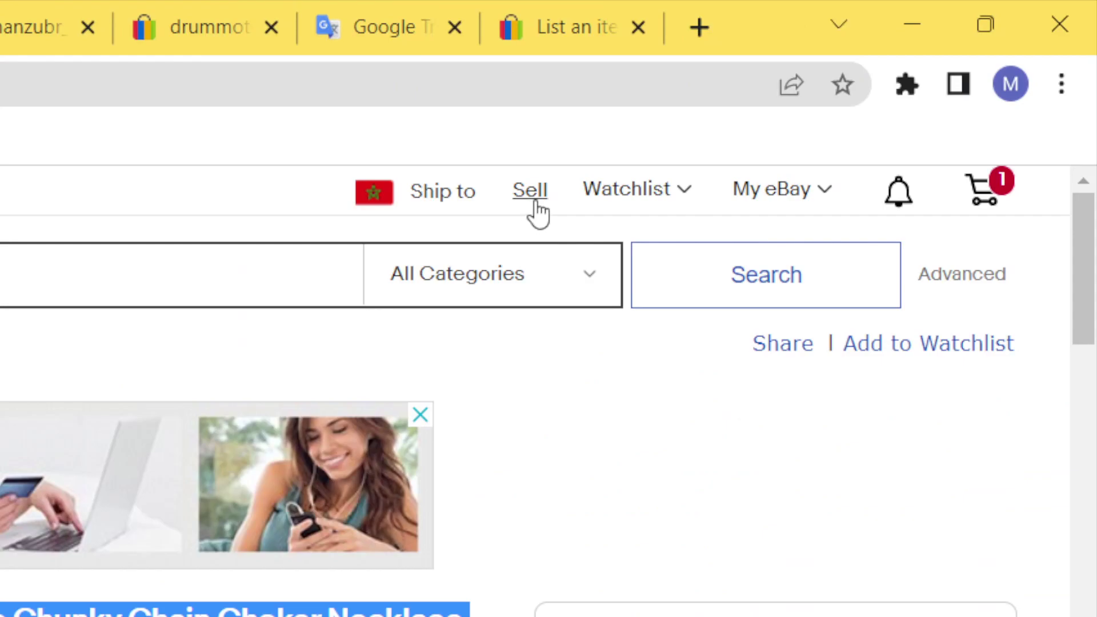
- Load youtube.com in the tab that holds eBay's Sell page
{"action": "left_click", "coordinate": [91, 23]}
{"action": "left_click", "coordinate": [186, 84]}
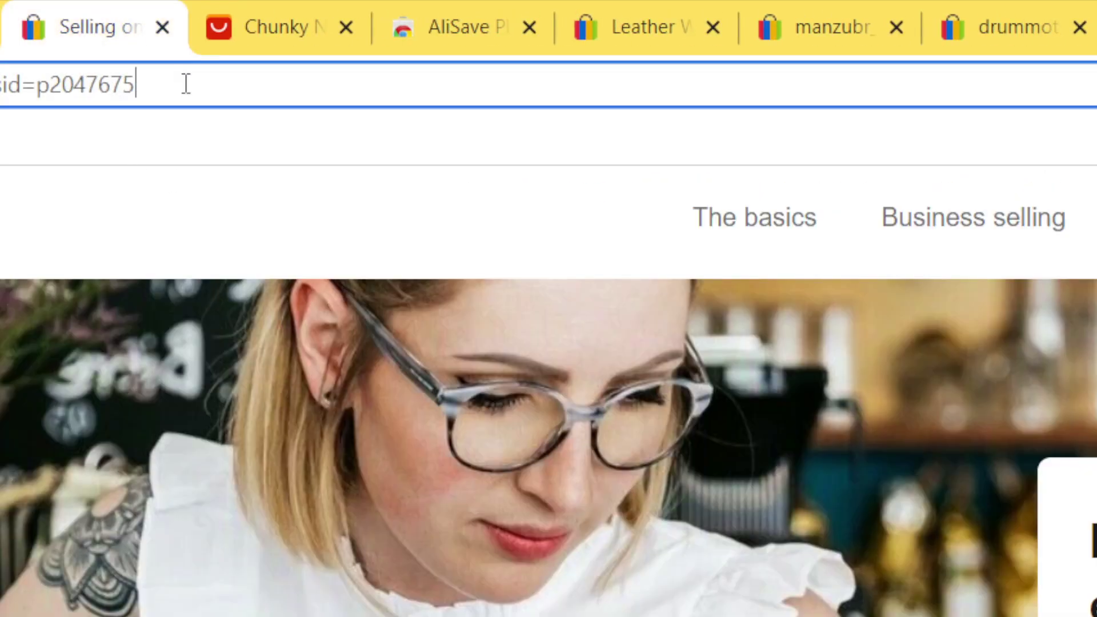
{"action": "key", "text": "ctrl+a"}
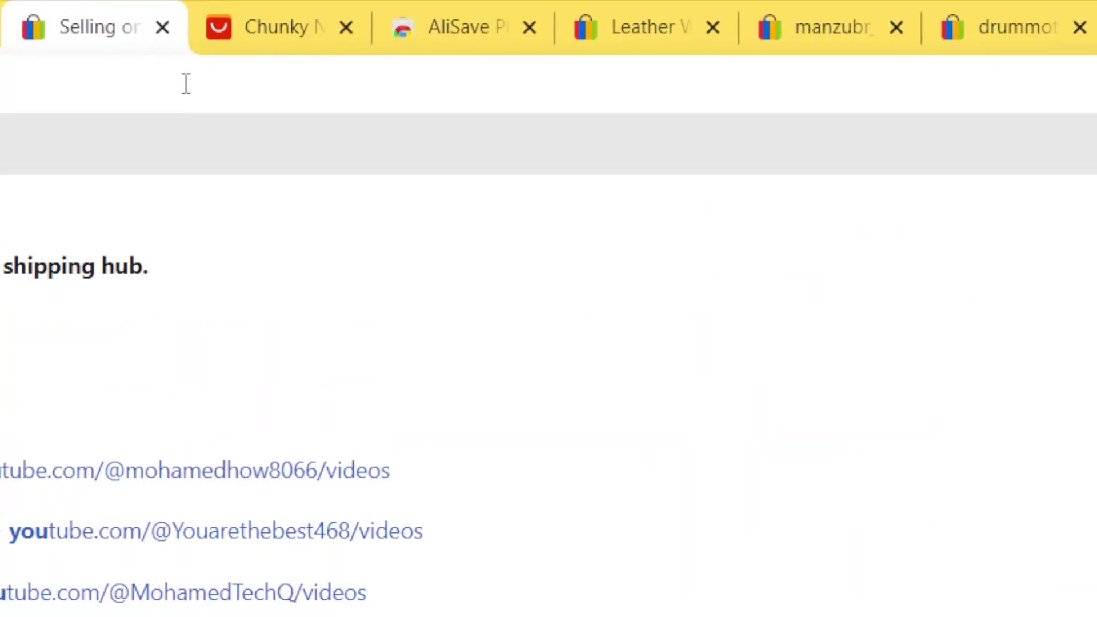
{"action": "type", "text": "youtube.com"}
{"action": "key", "text": "Return"}
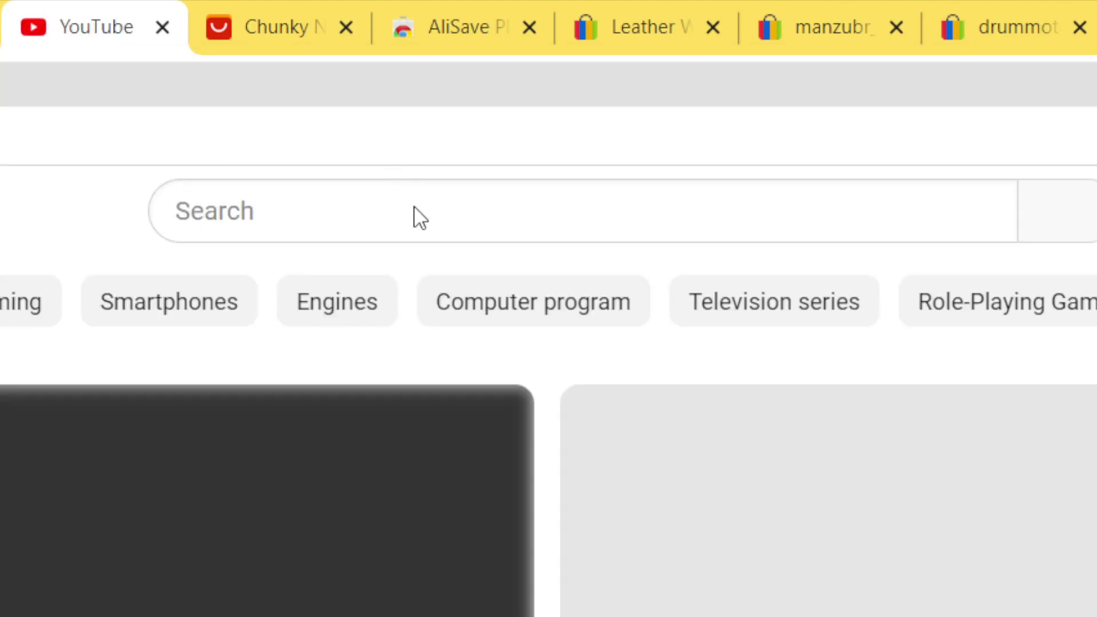
{"action": "left_click", "coordinate": [414, 208]}
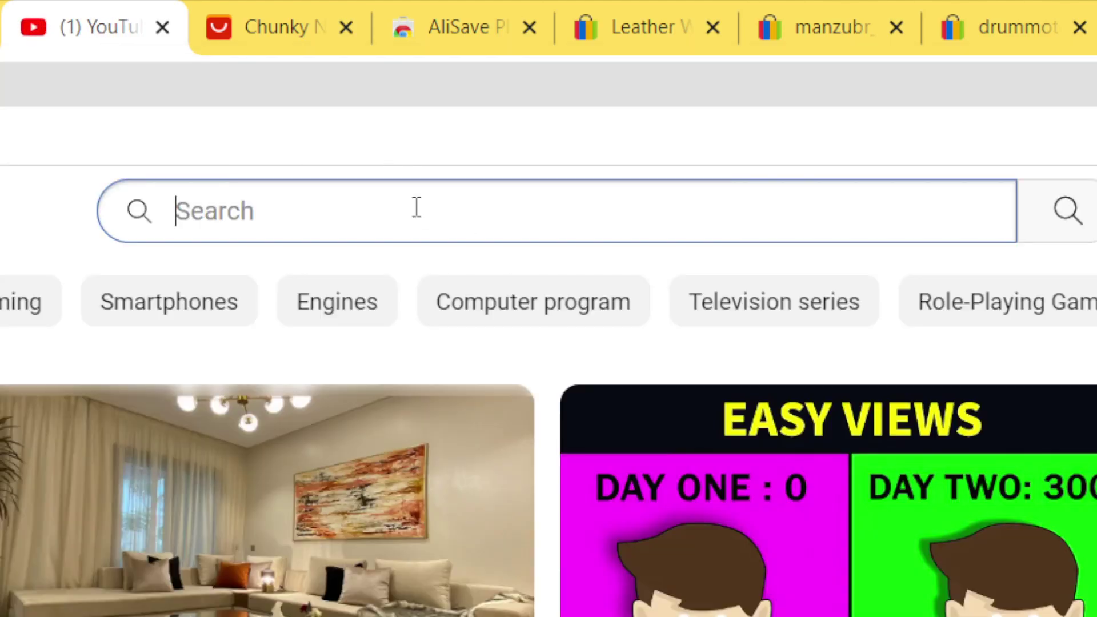
{"action": "type", "text": "Ho"}
{"action": "key", "text": "BackSpace"}
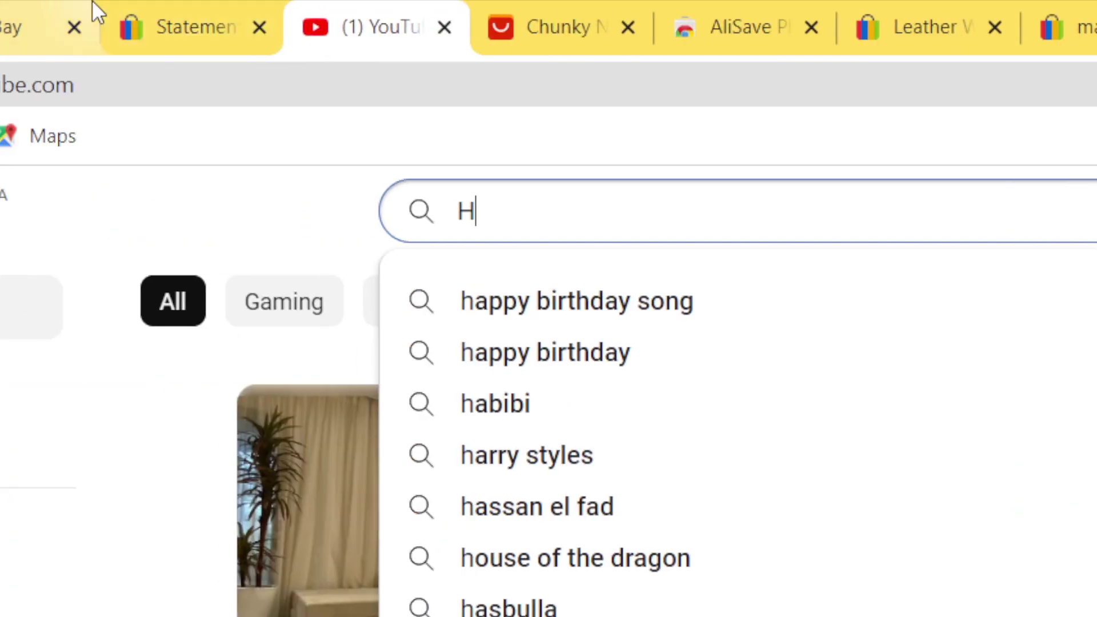
- Return to the eBay necklace listing and highlight the item's condition
{"action": "left_click", "coordinate": [93, 11]}
{"action": "left_click", "coordinate": [171, 7]}
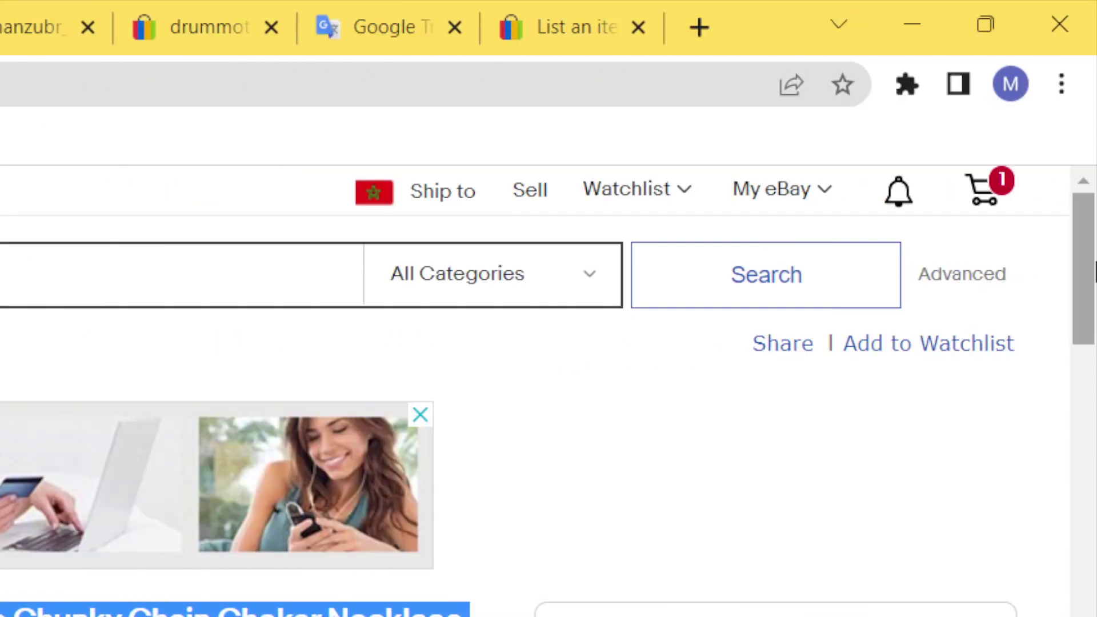
{"action": "scroll", "coordinate": [1094, 280], "scroll_direction": "down", "scroll_amount": 1}
{"action": "scroll", "coordinate": [1094, 280], "scroll_direction": "down", "scroll_amount": 5}
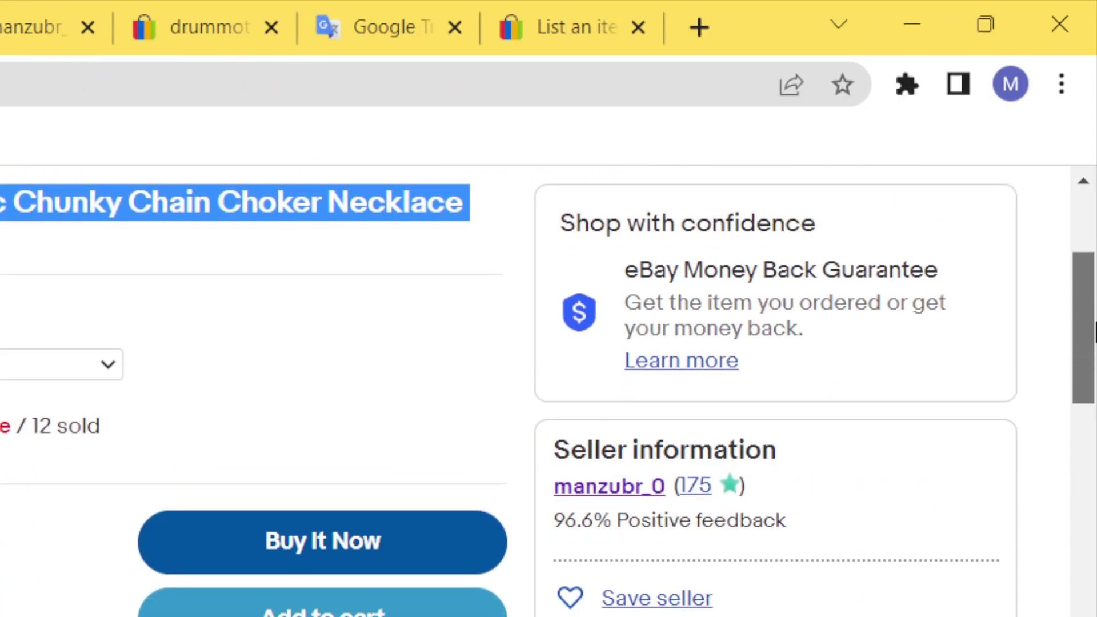
{"action": "triple_click", "coordinate": [97, 331]}
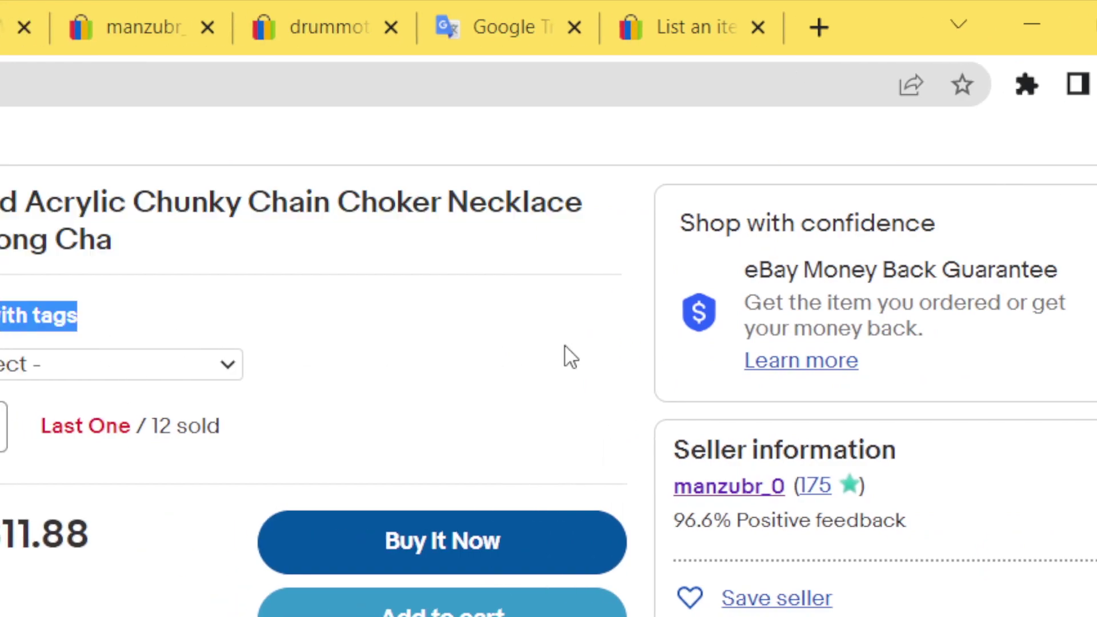